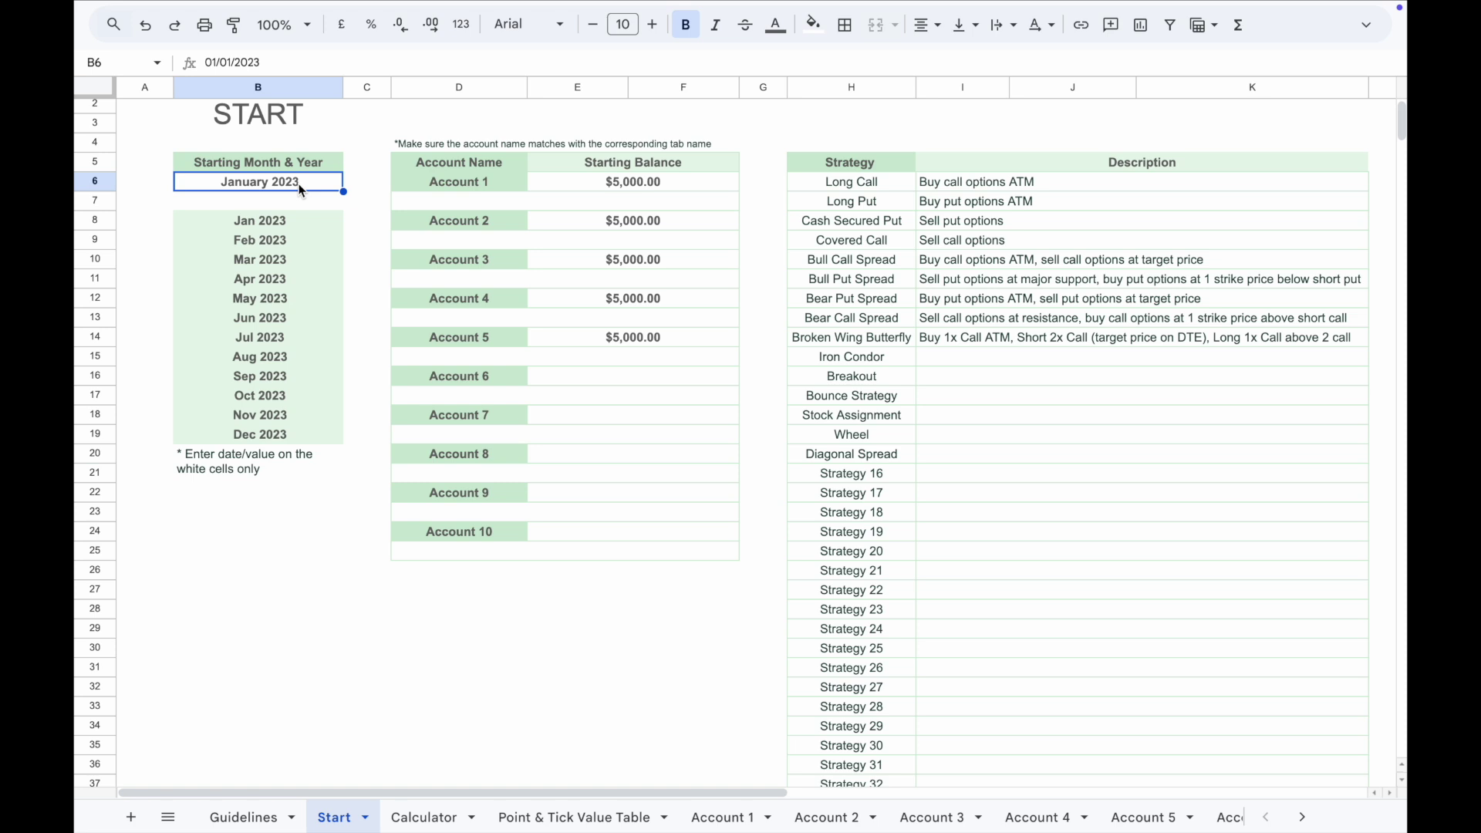
Rename the first account as TOS in the Start sheet's account list and on its matching sheet tab
left_click(584, 186)
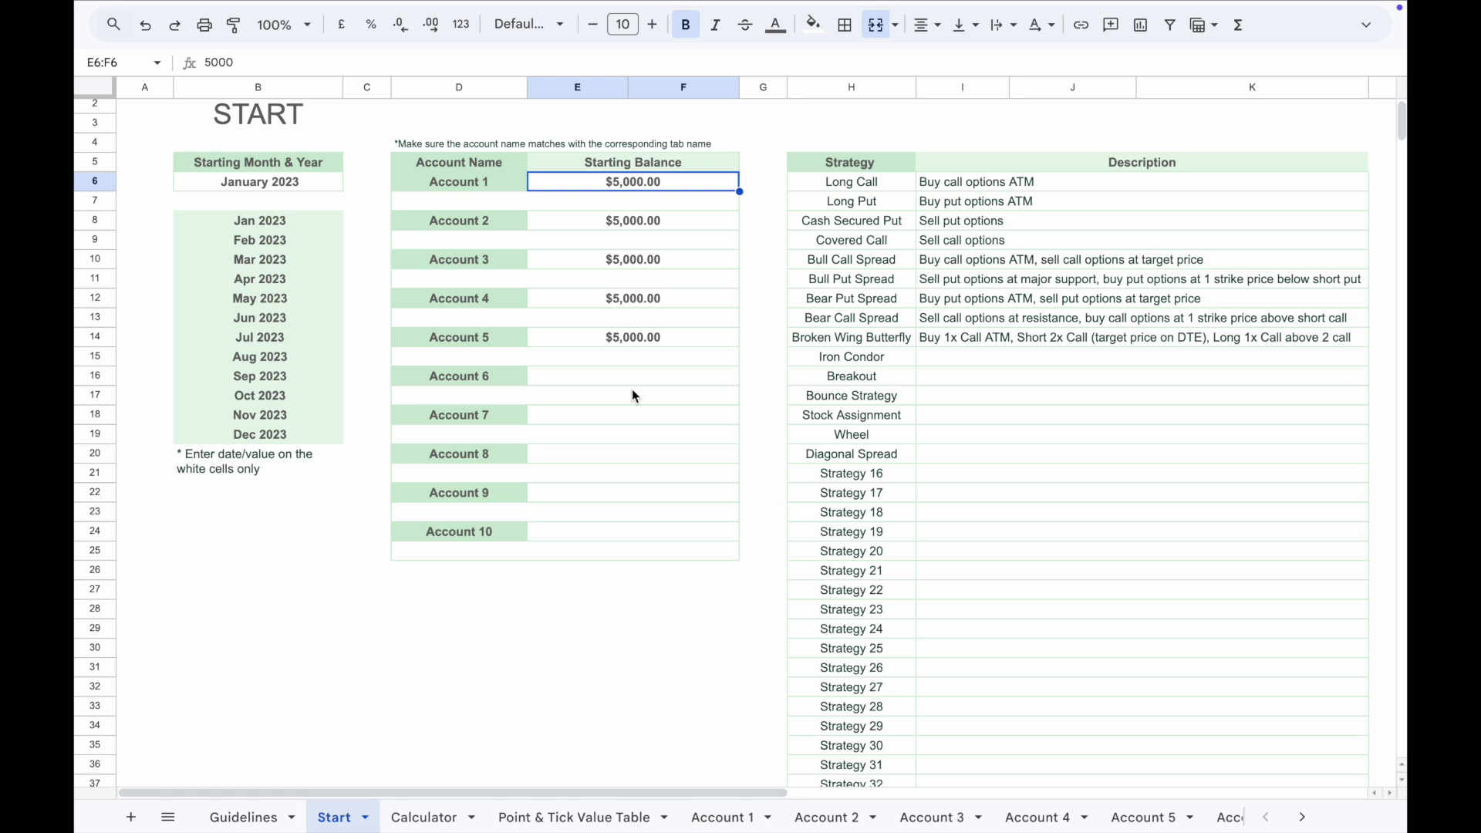
left_click(497, 189)
type("TOS")
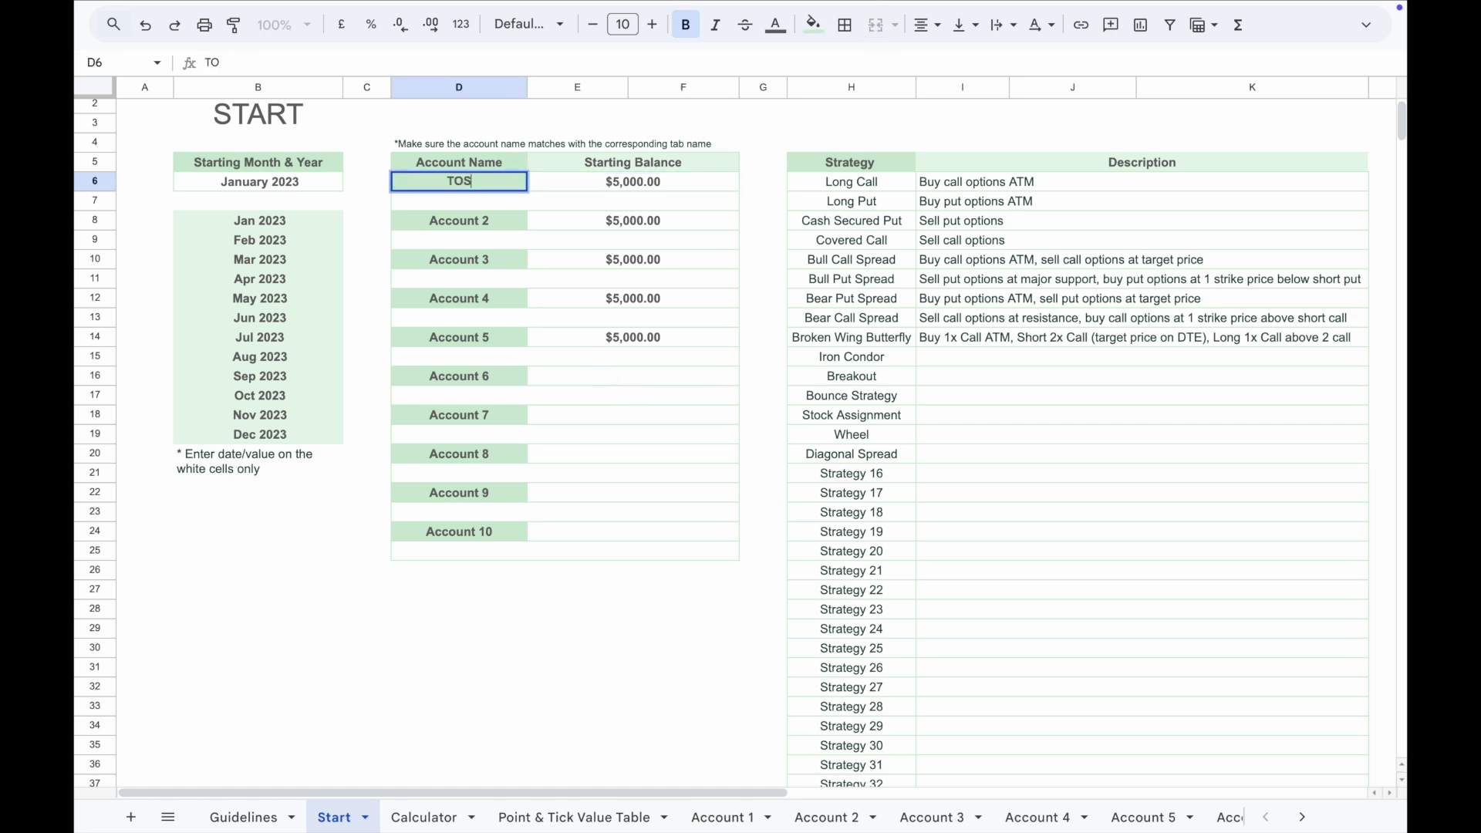
key("Return")
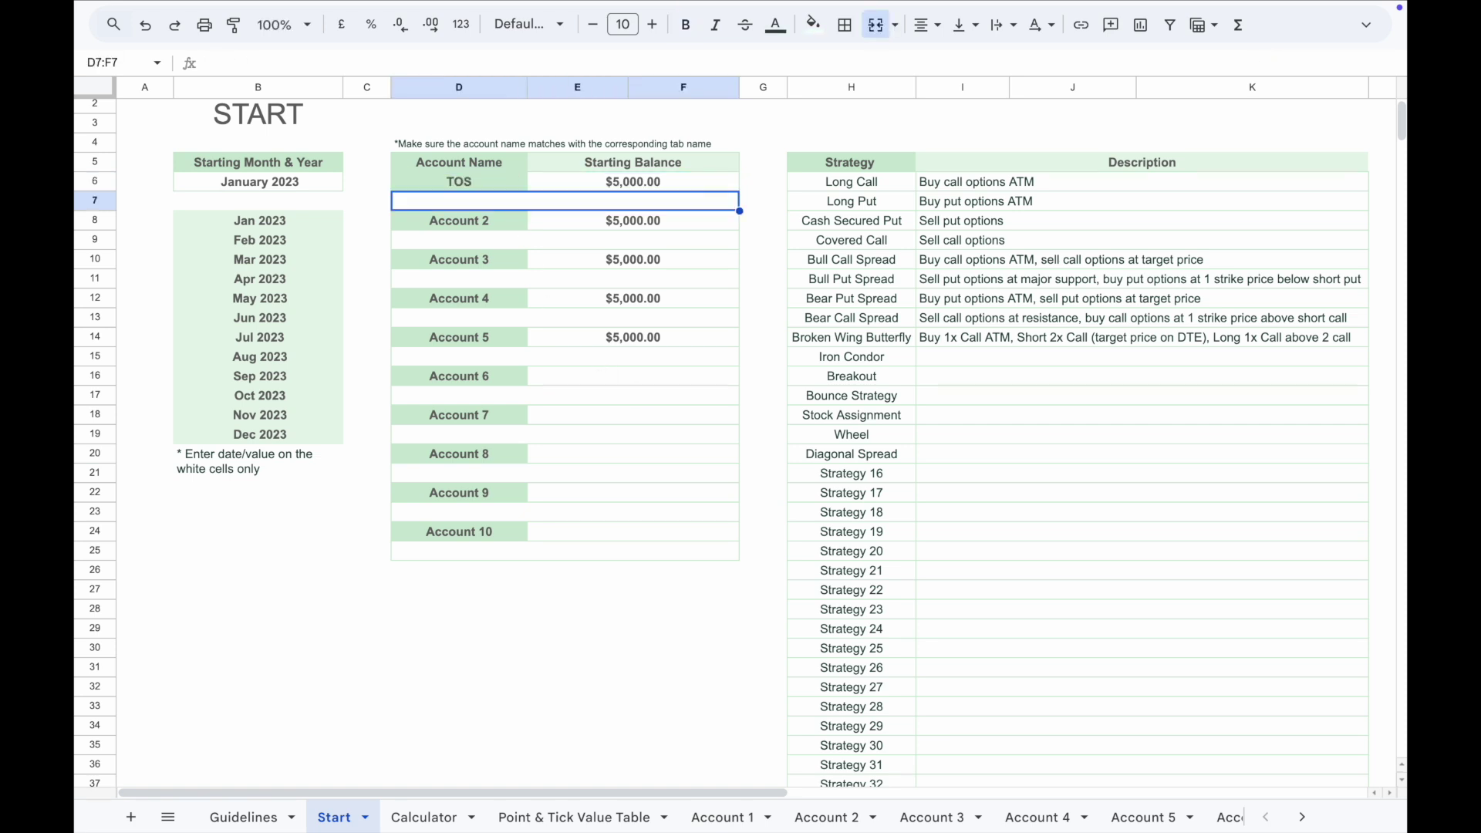
double_click(723, 816)
type("TOS")
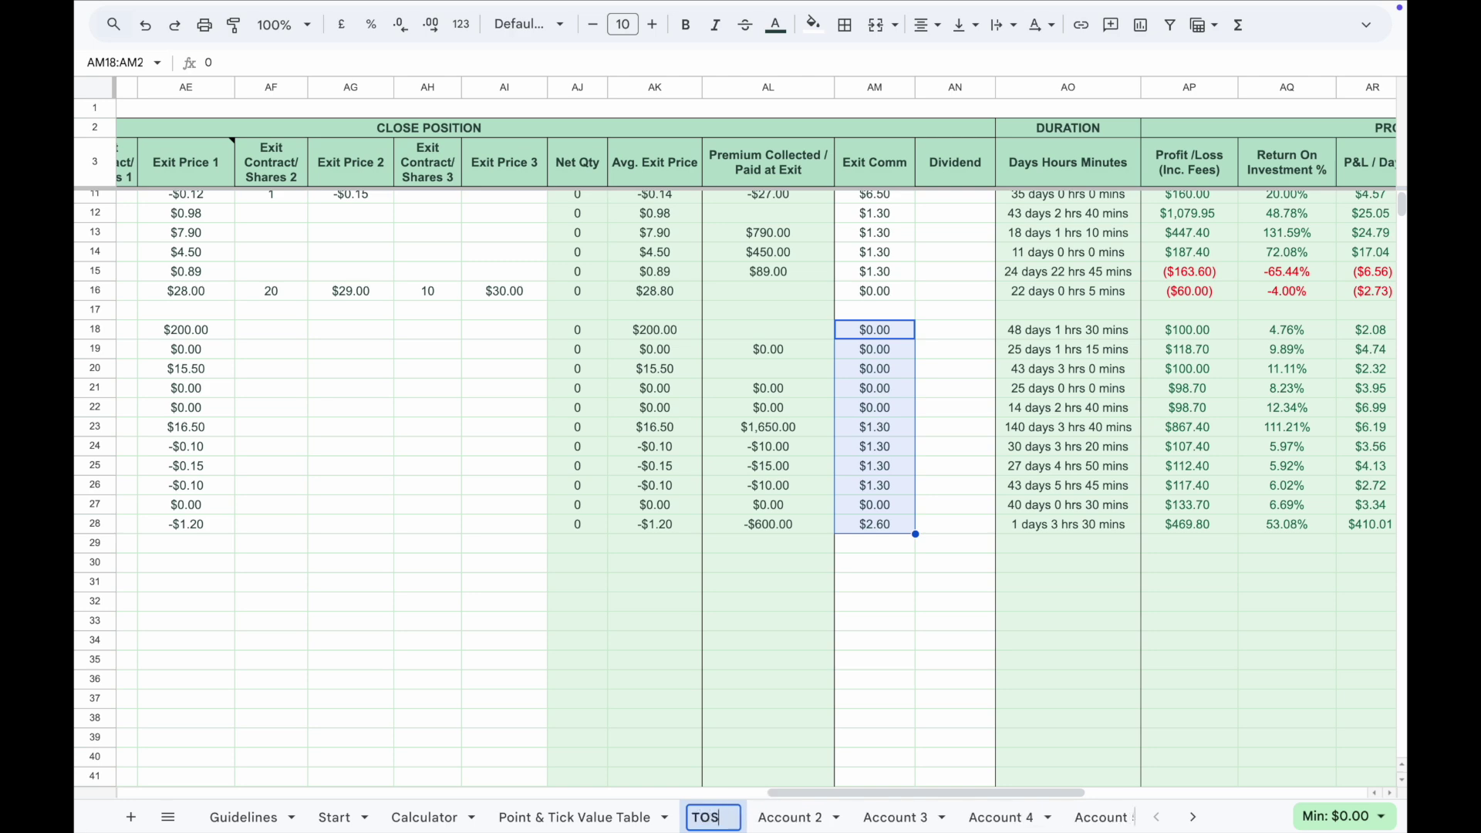
key("Return")
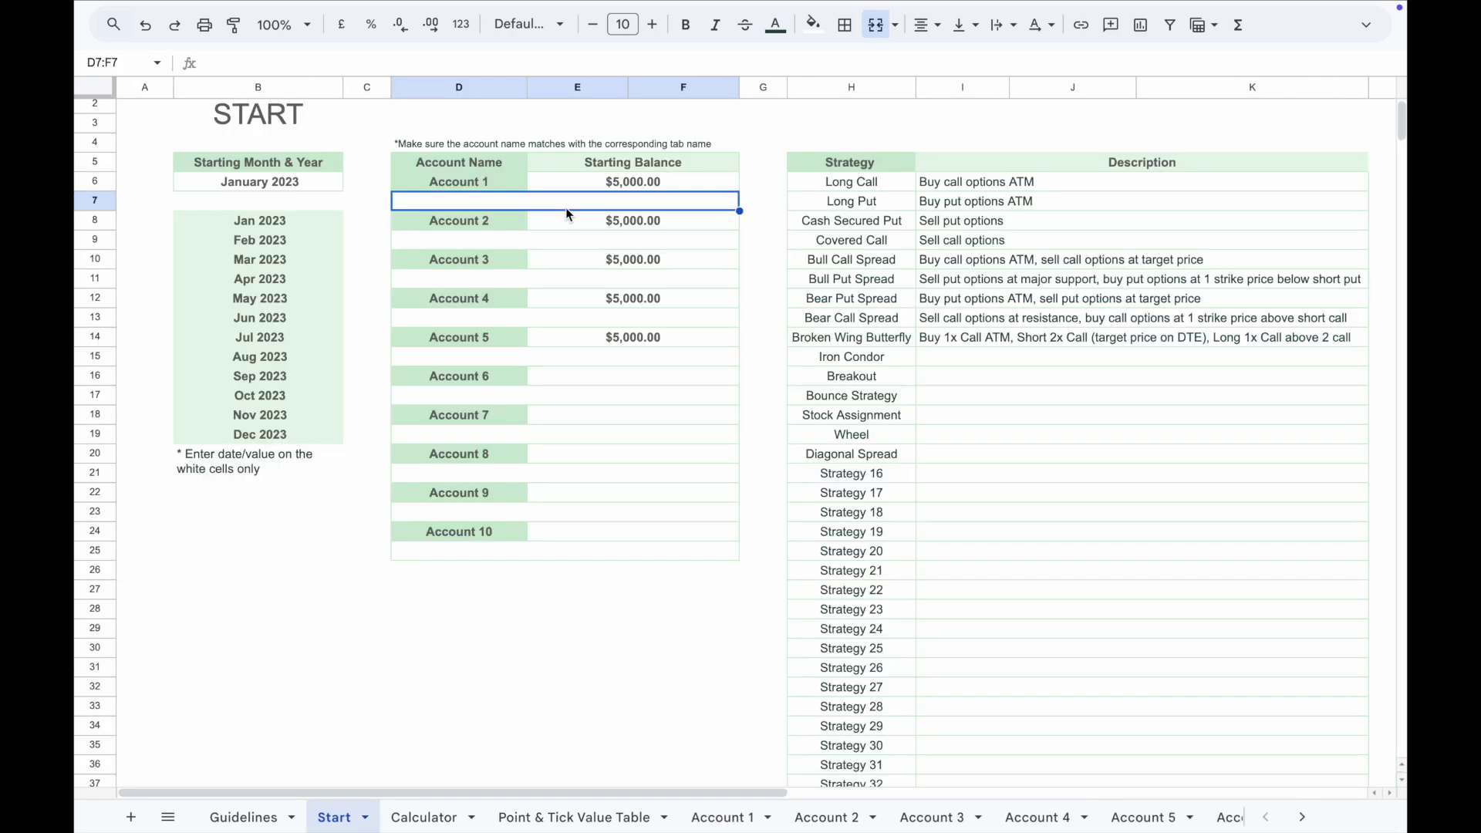
Review the keyword translation table on the Start sheet and the product values in the Point & Tick Value Table
scroll(1149, 505, "right", 5)
left_click(1149, 505)
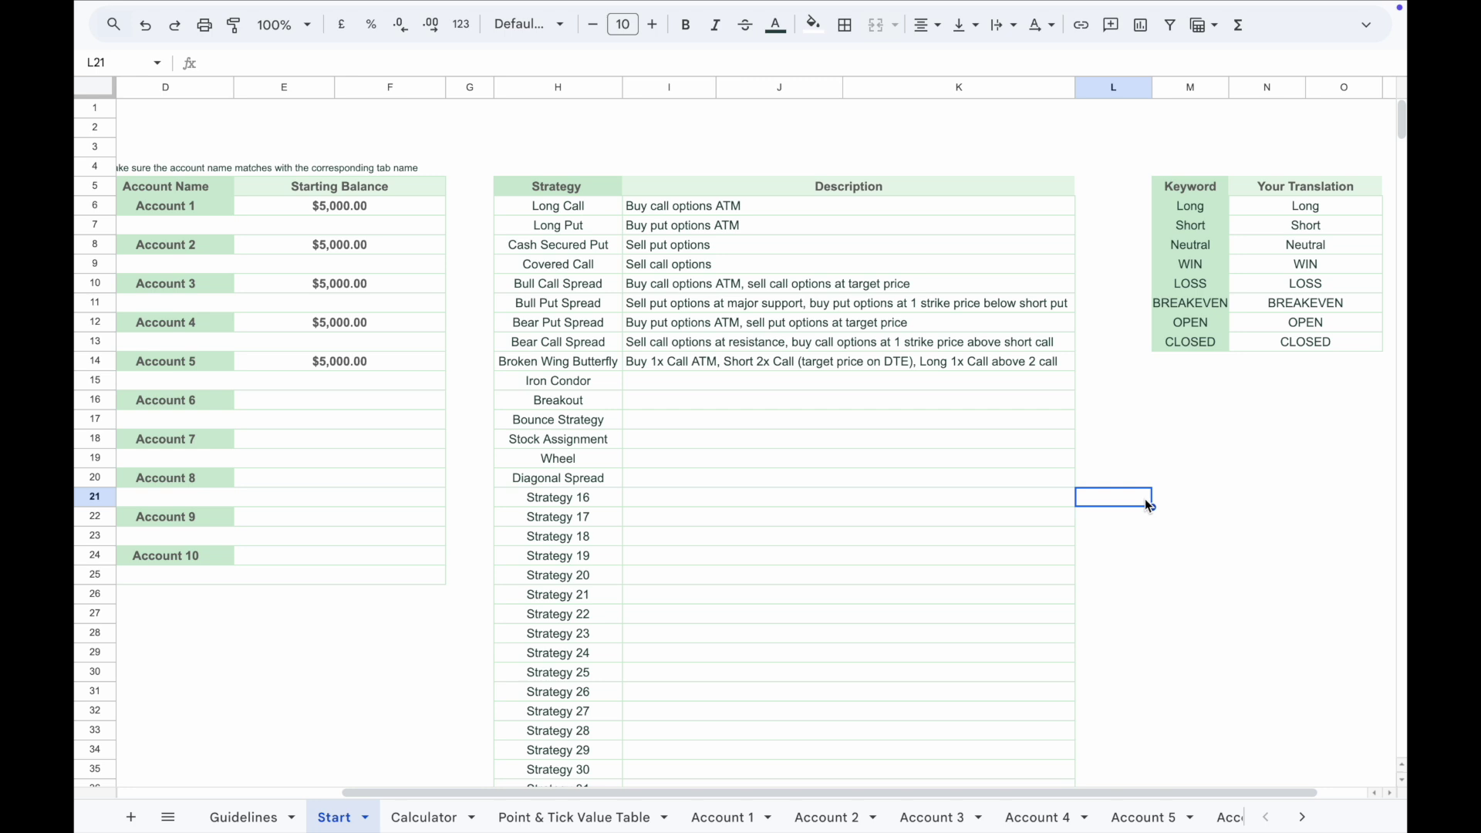
scroll(1149, 505, "right", 1)
left_click(1260, 213)
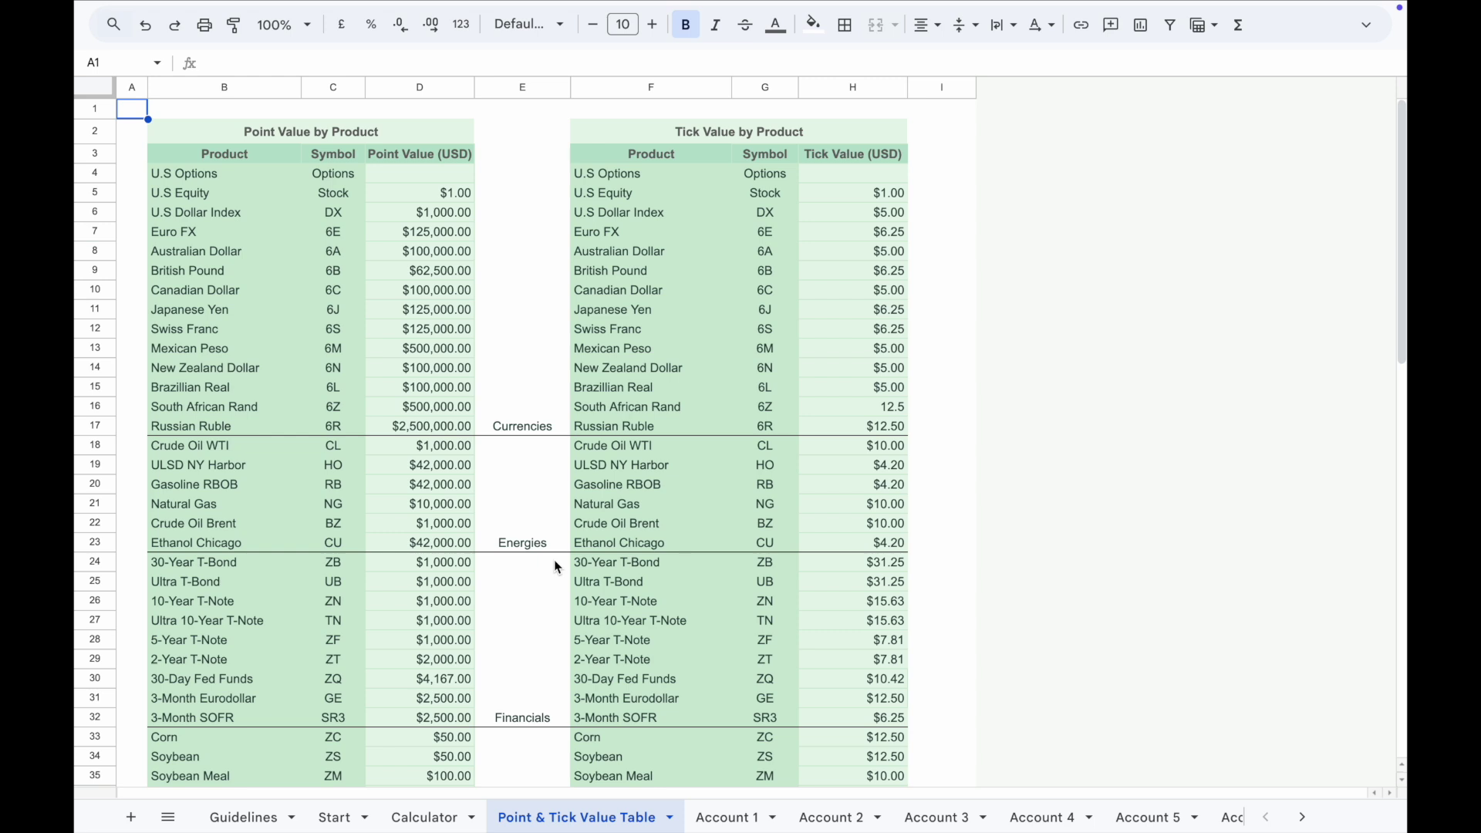
left_click(443, 487)
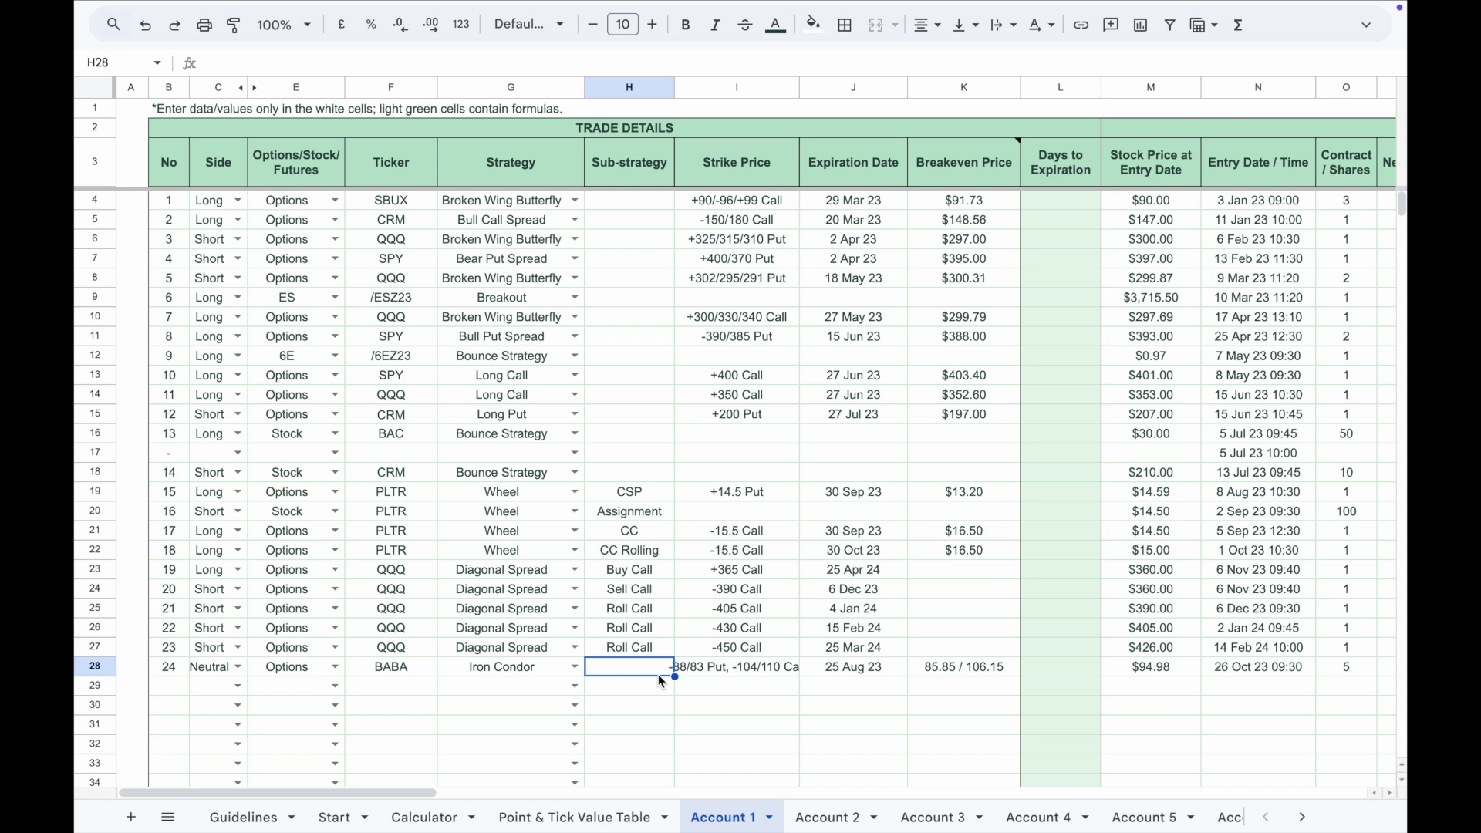
Hide the unused Account 8 sheet
scroll(840, 823, "right", 5)
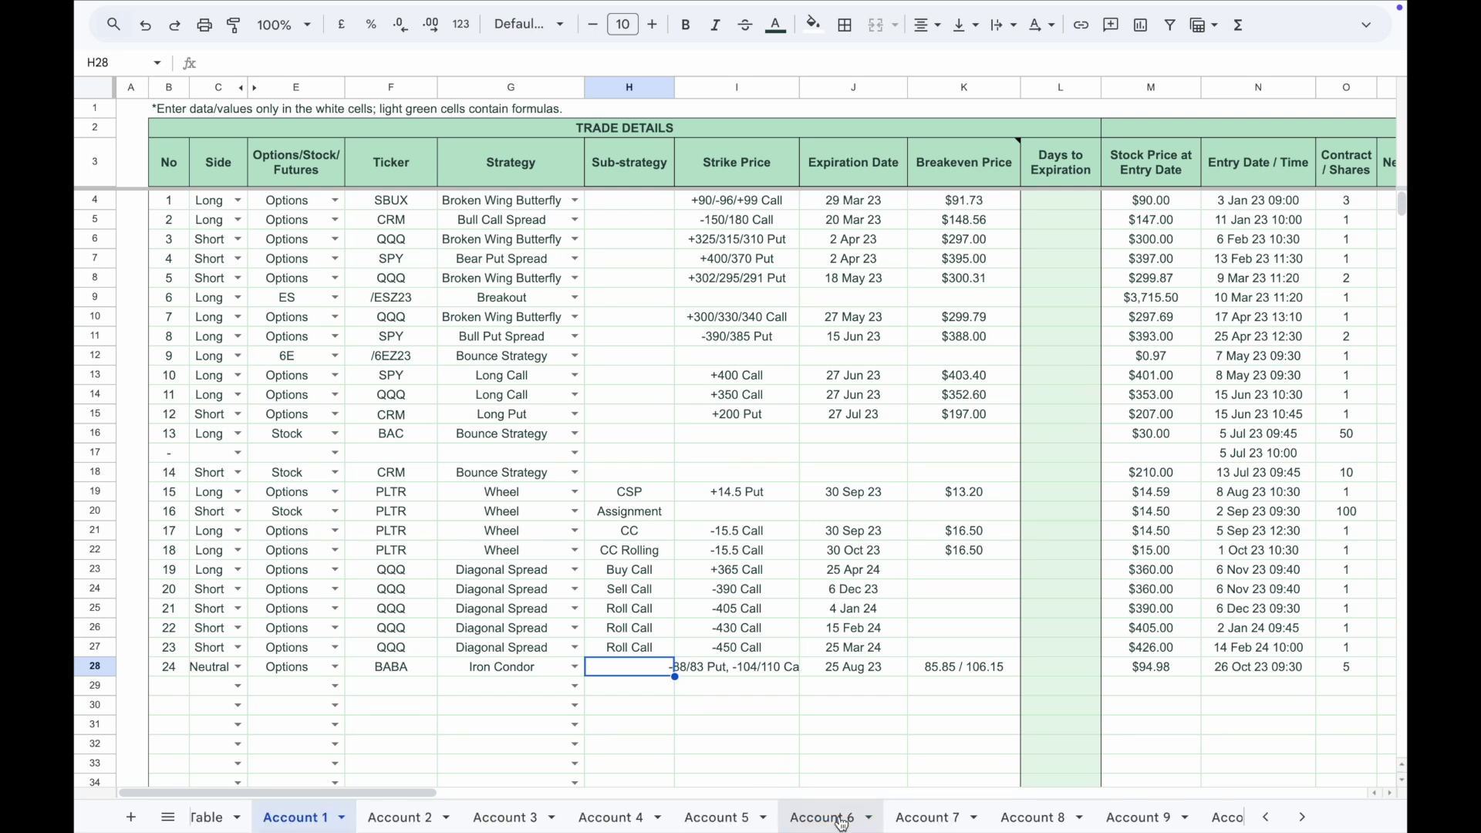
right_click(1048, 812)
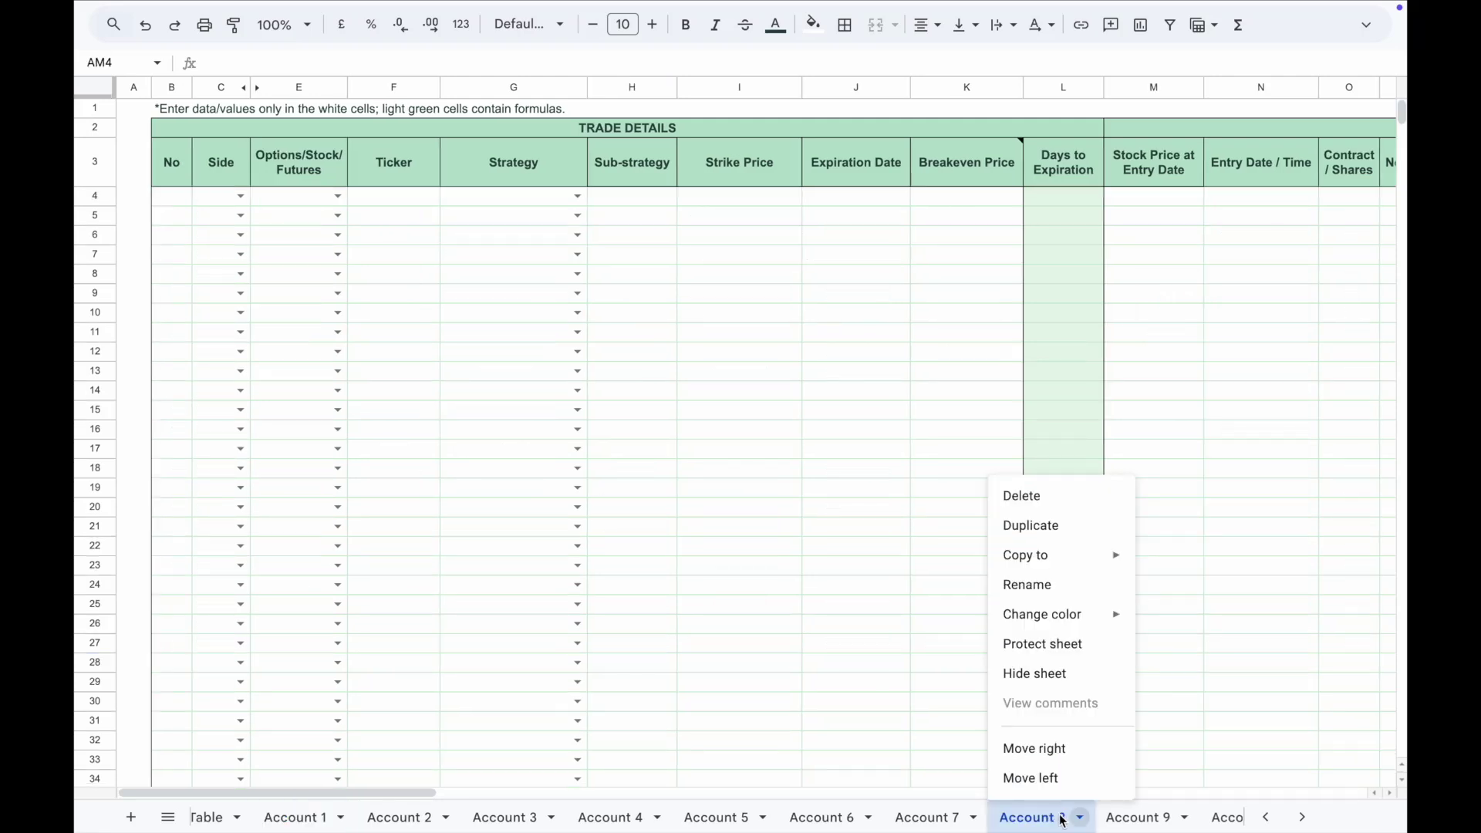
left_click(1050, 671)
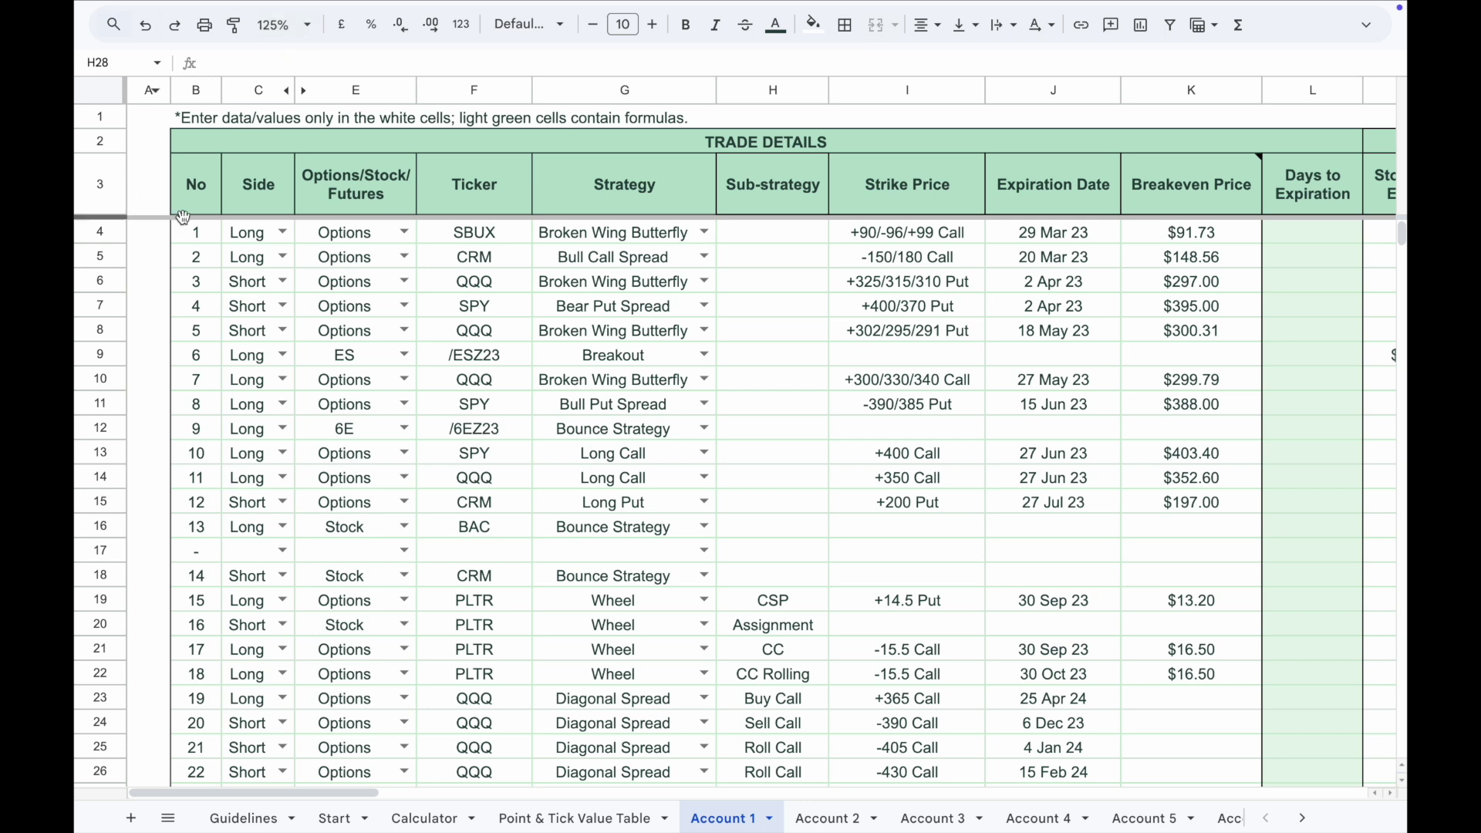
Examine the Trade Details entries of trade 1 in Account 1, plus the sub-strategies of the Wheel trades
left_click(272, 232)
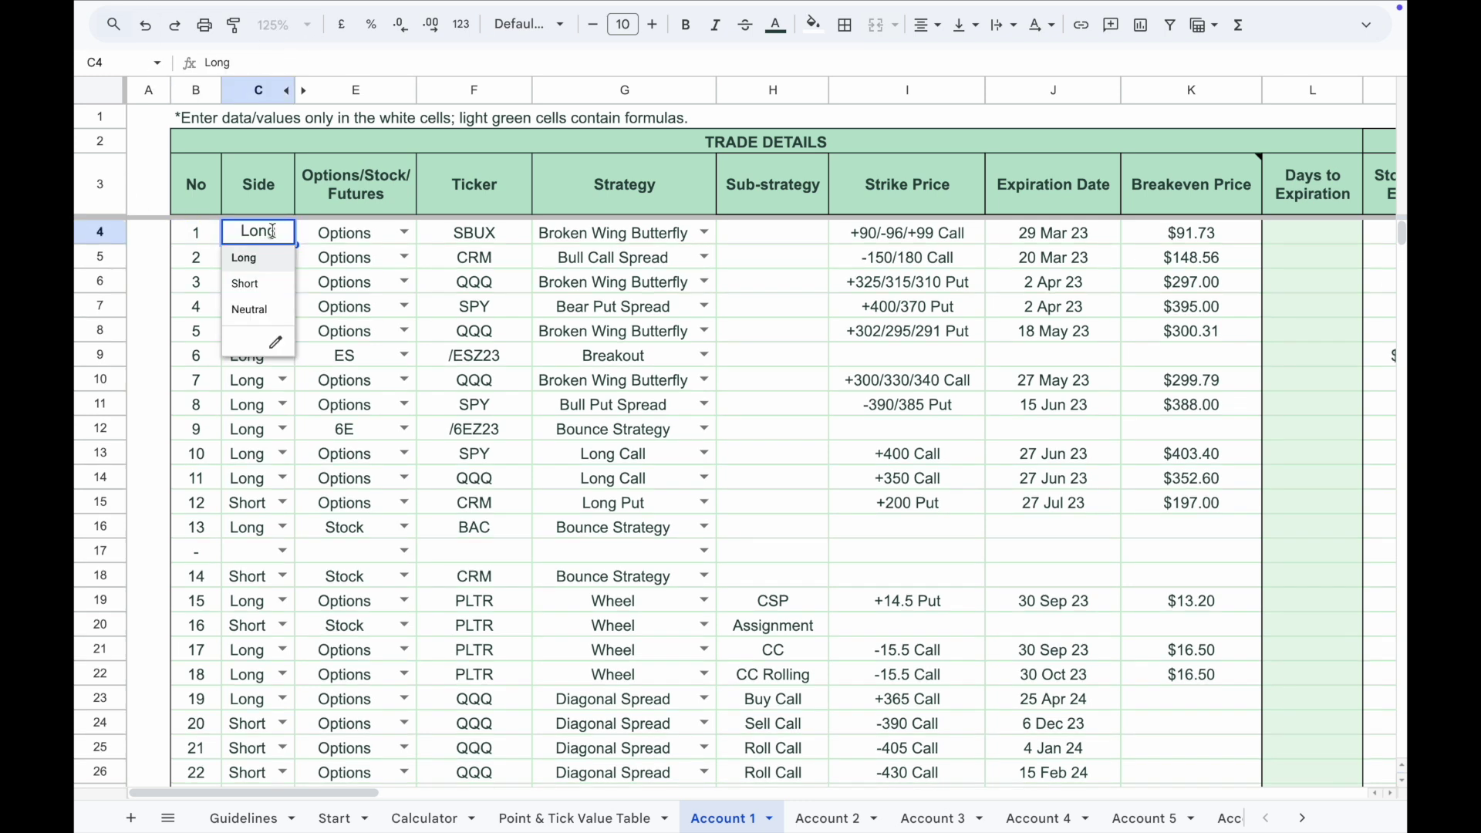
left_click(343, 241)
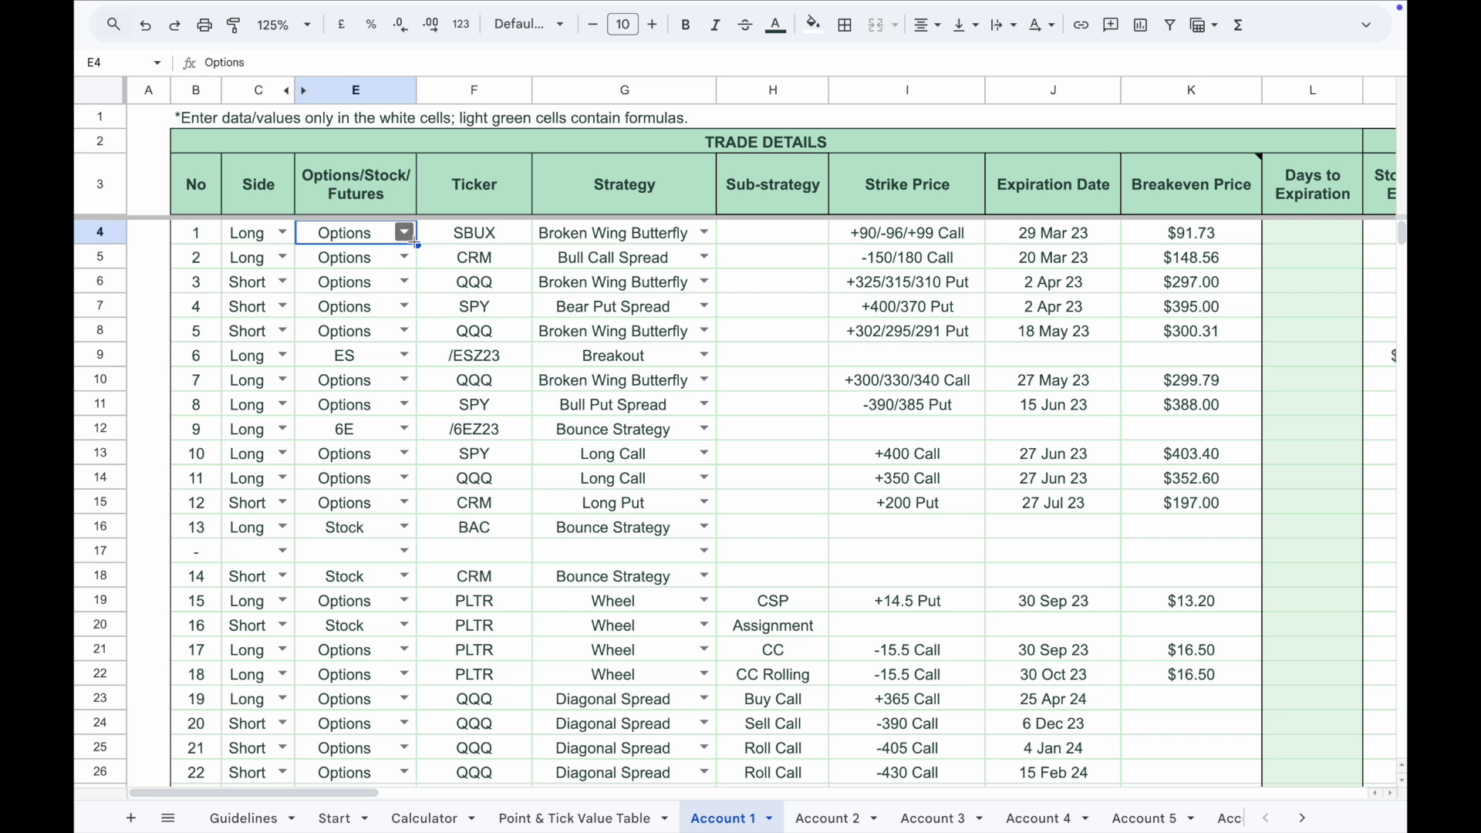
left_click(467, 245)
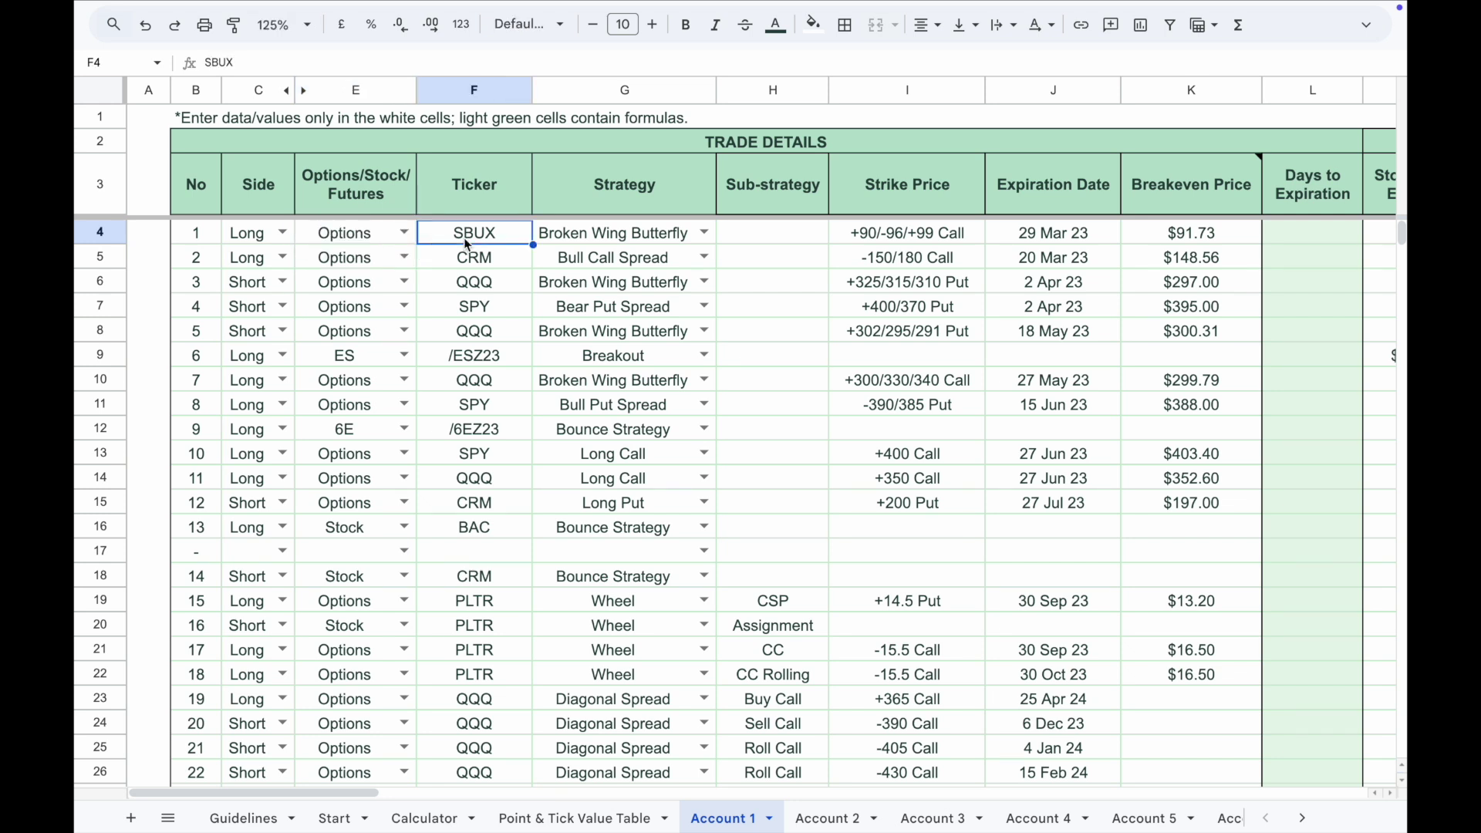
left_click(758, 245)
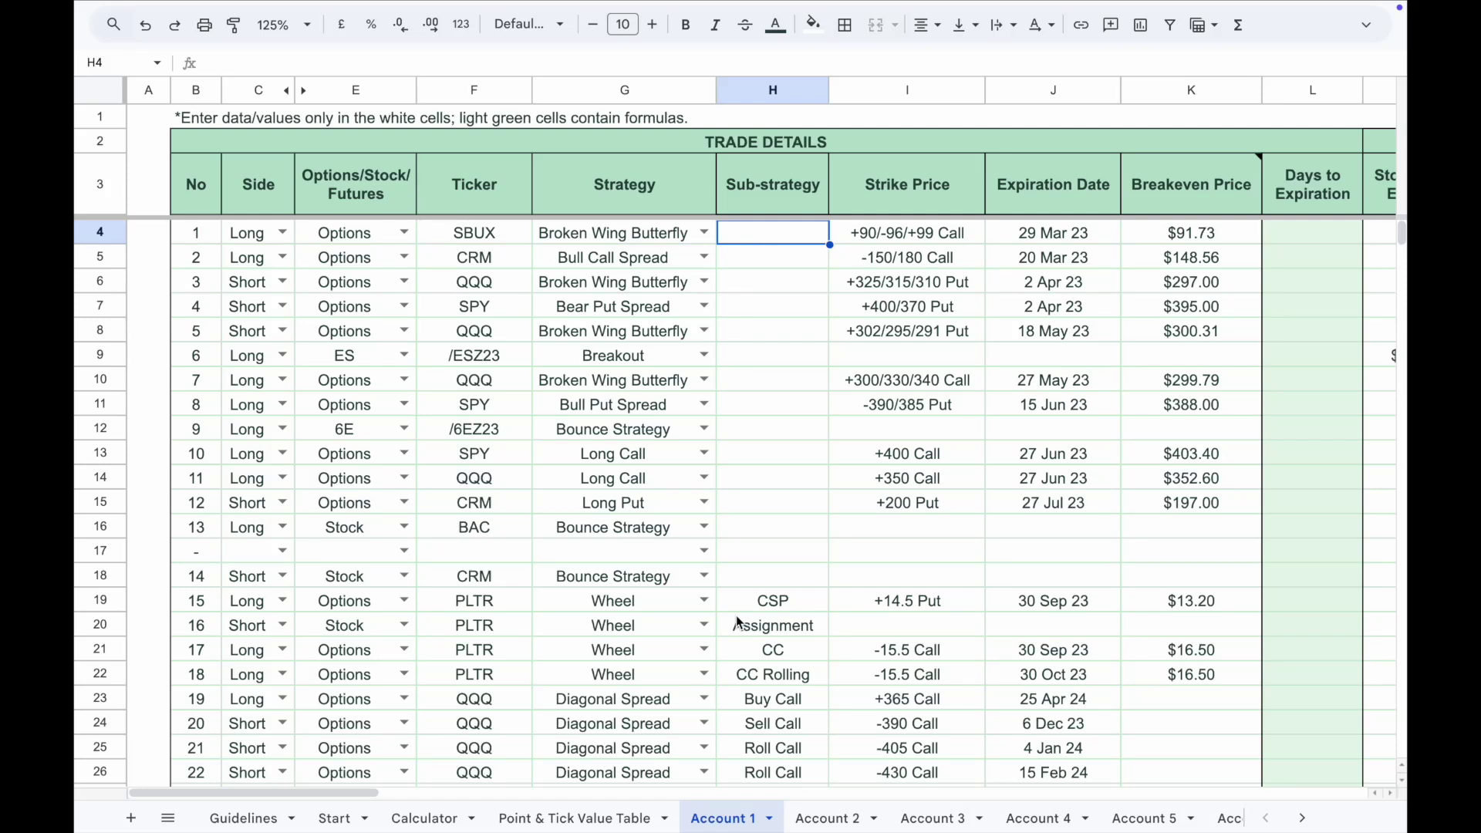
left_click(774, 605)
left_click(779, 655)
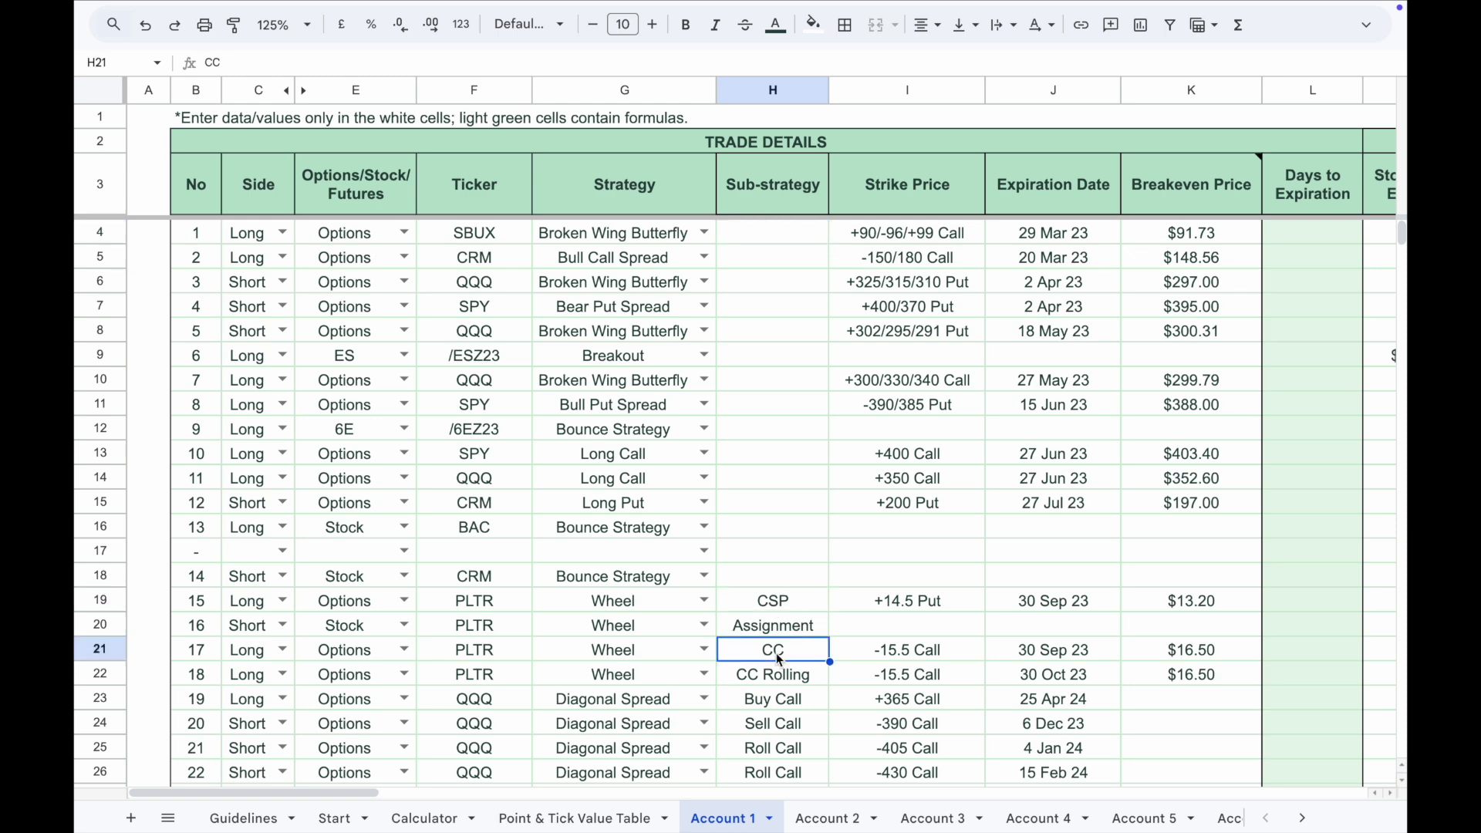
left_click(912, 244)
left_click(1020, 243)
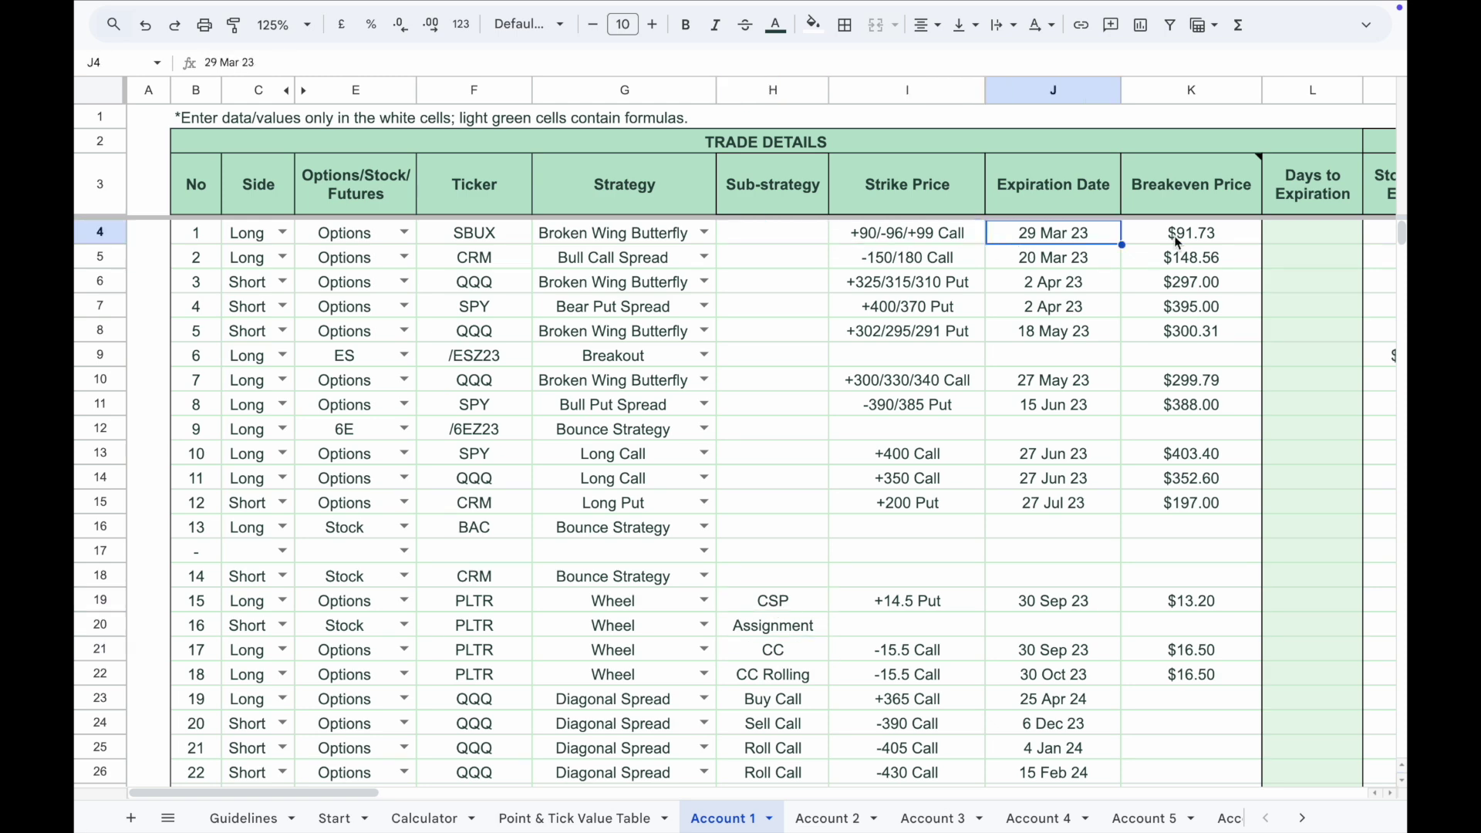
Examine the Open Position entries in Account 1, from stock price and entry date to net entry price and entry commission
scroll(694, 463, "right", 10)
left_click(290, 245)
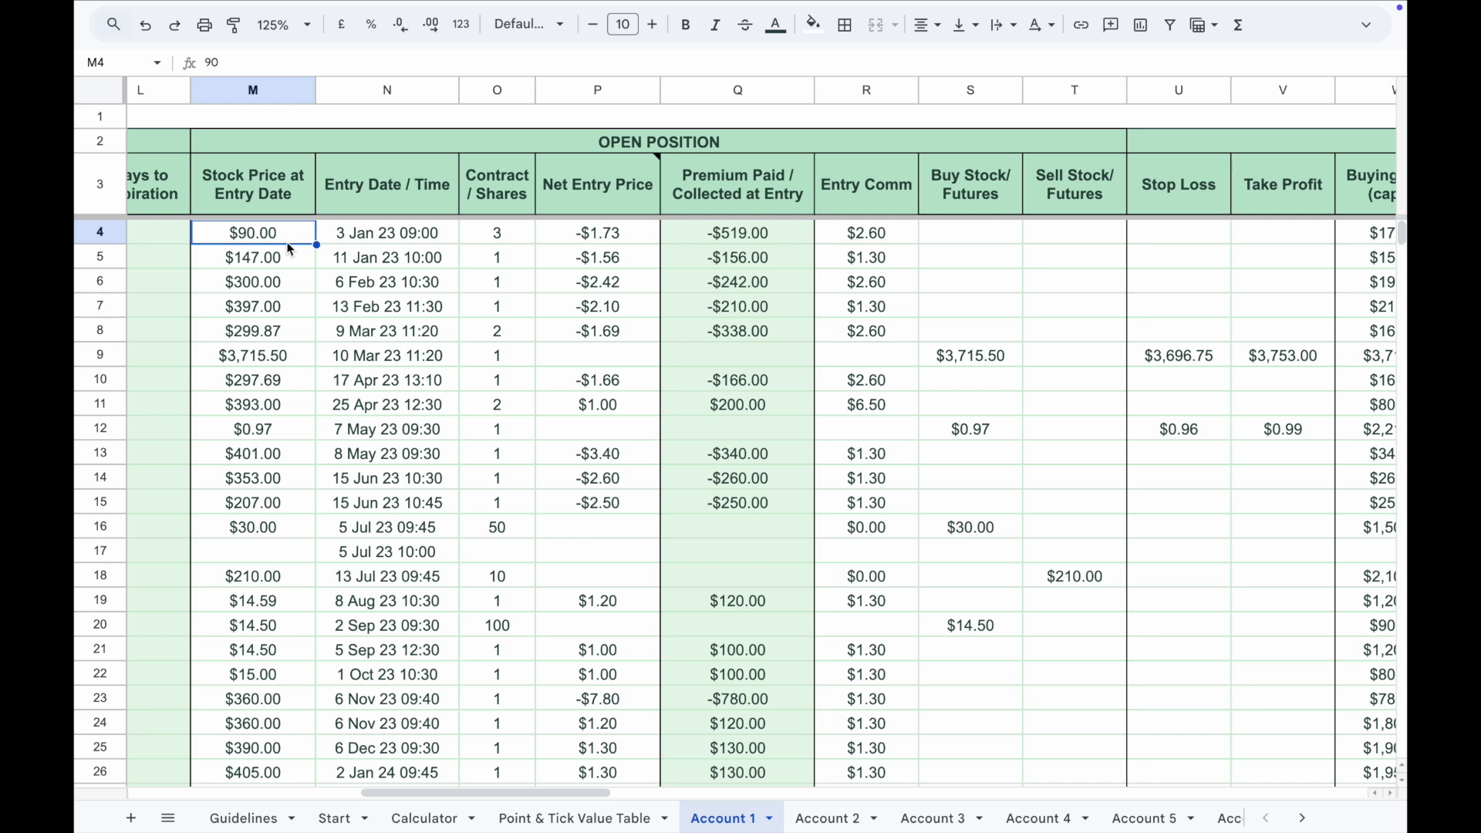
left_click(367, 244)
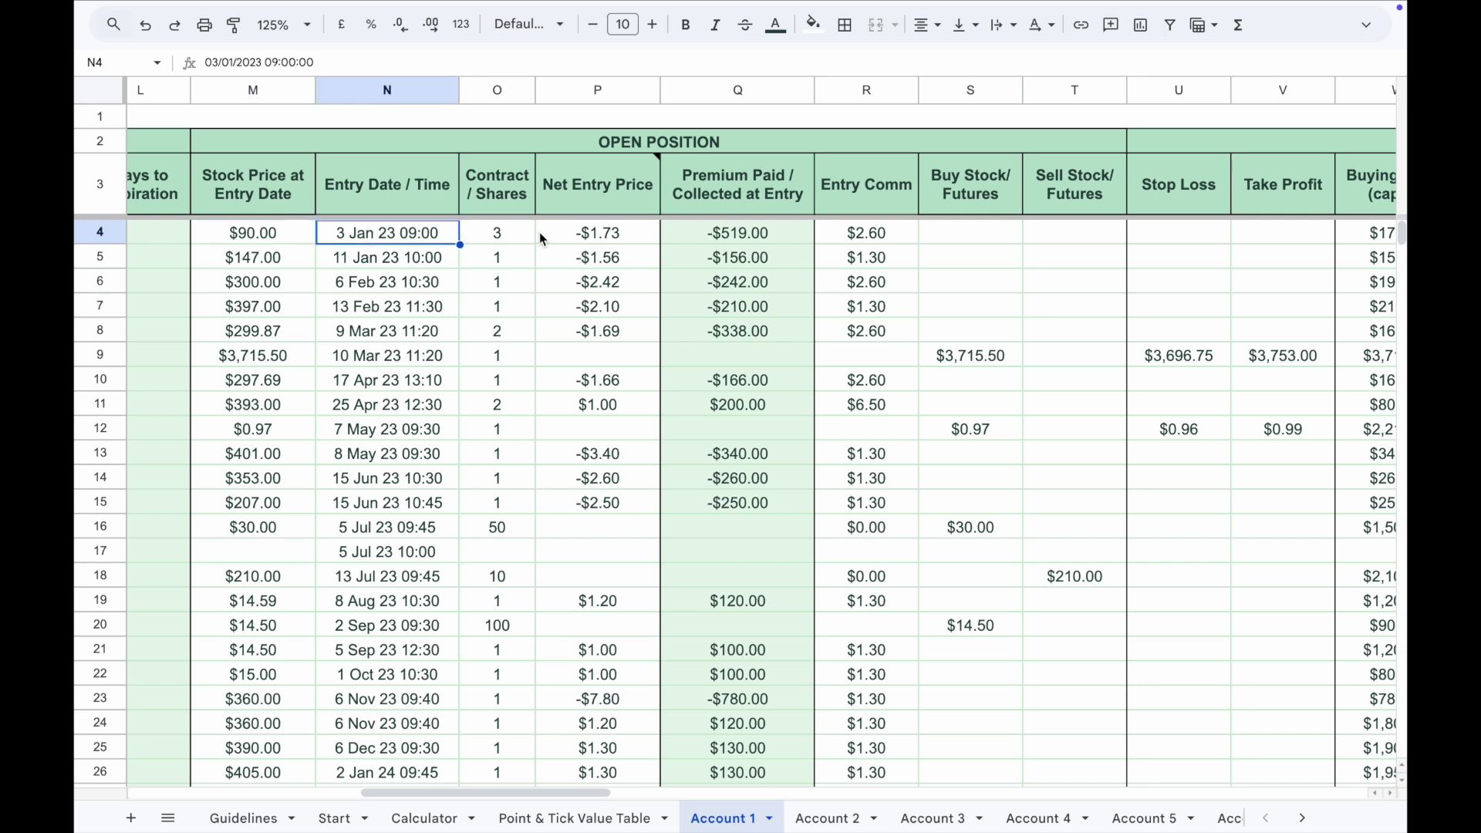
left_click(498, 233)
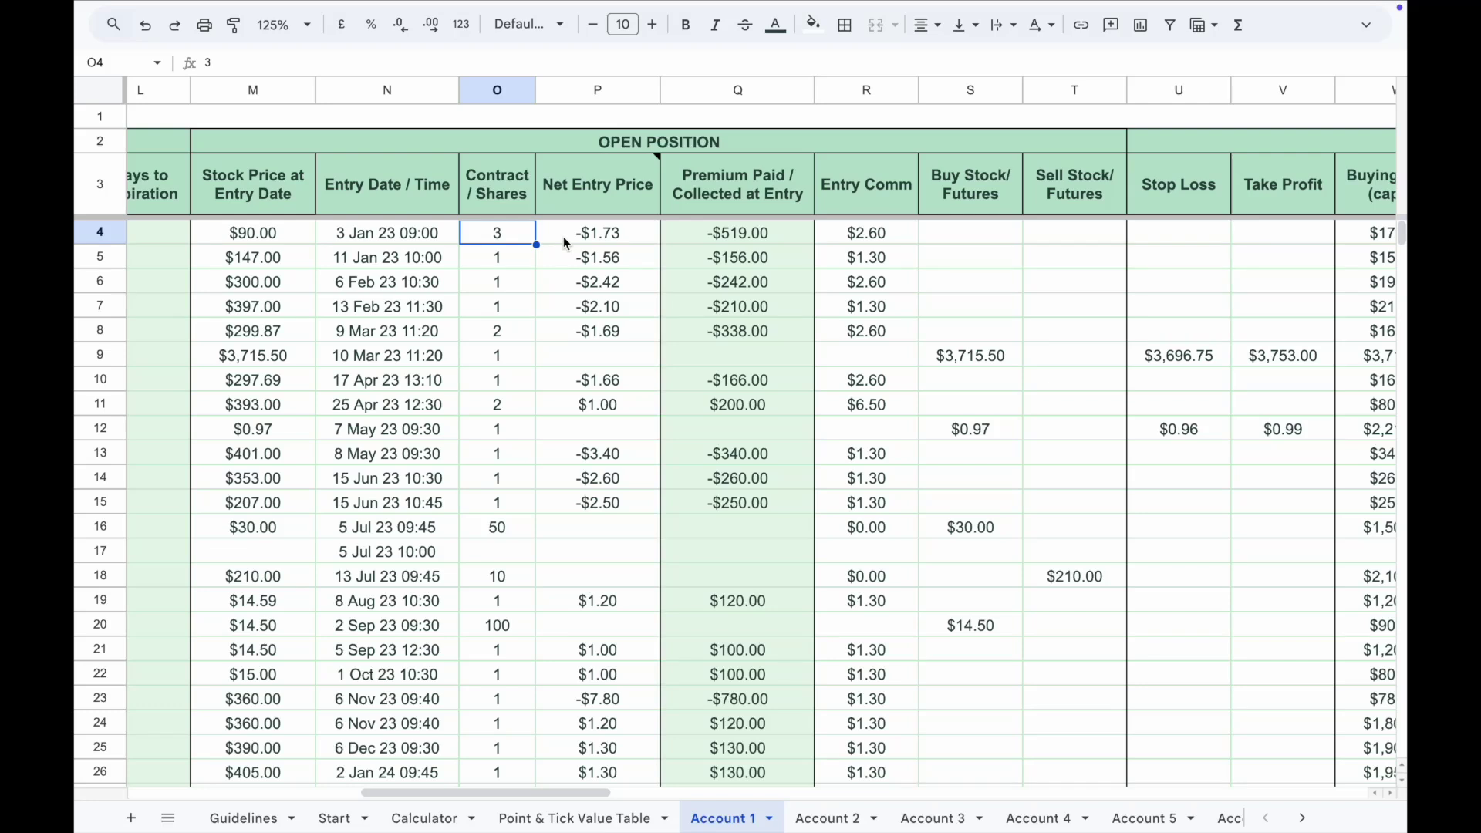
left_click(565, 242)
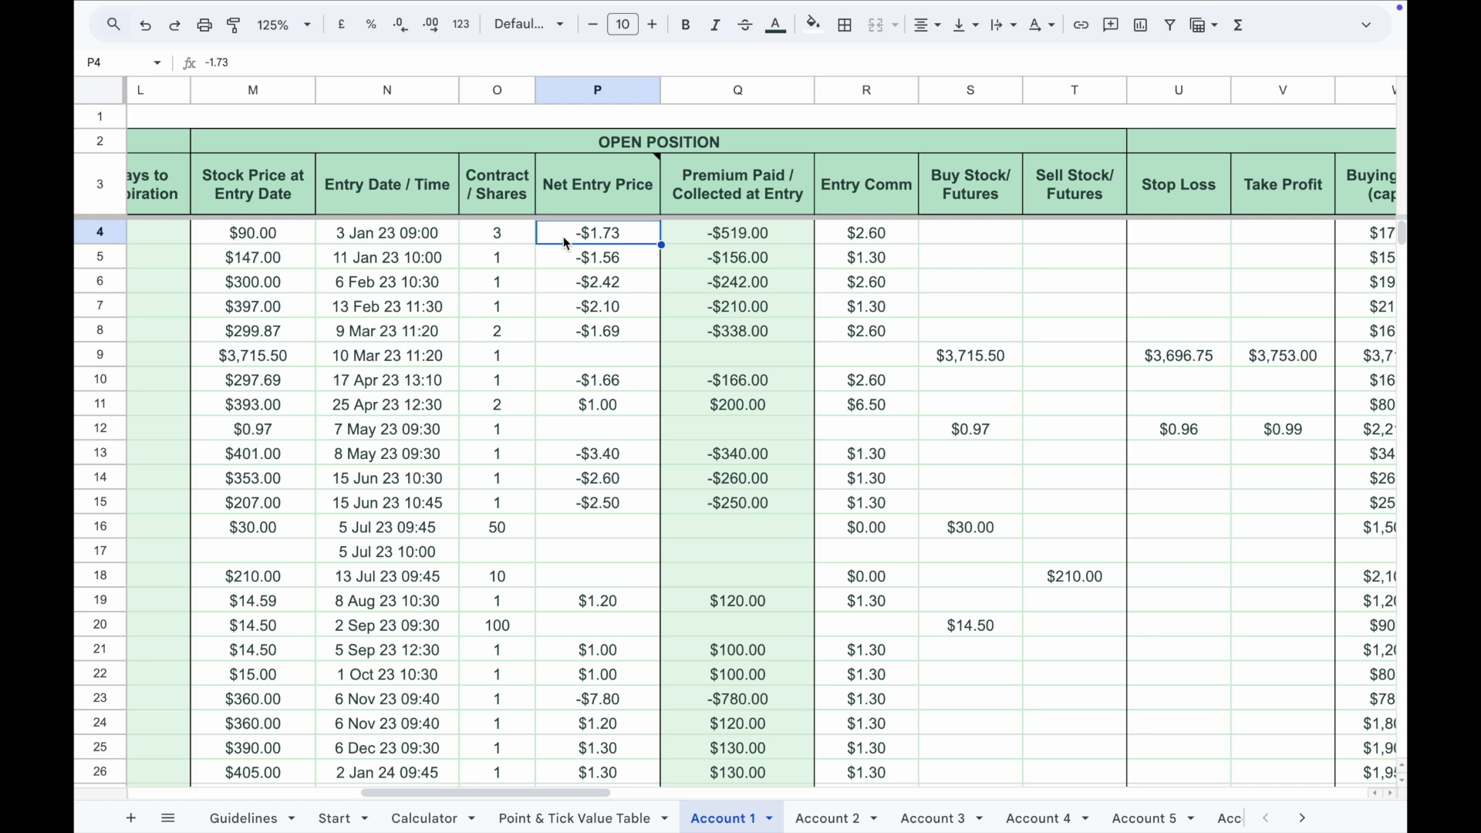
left_click(609, 601)
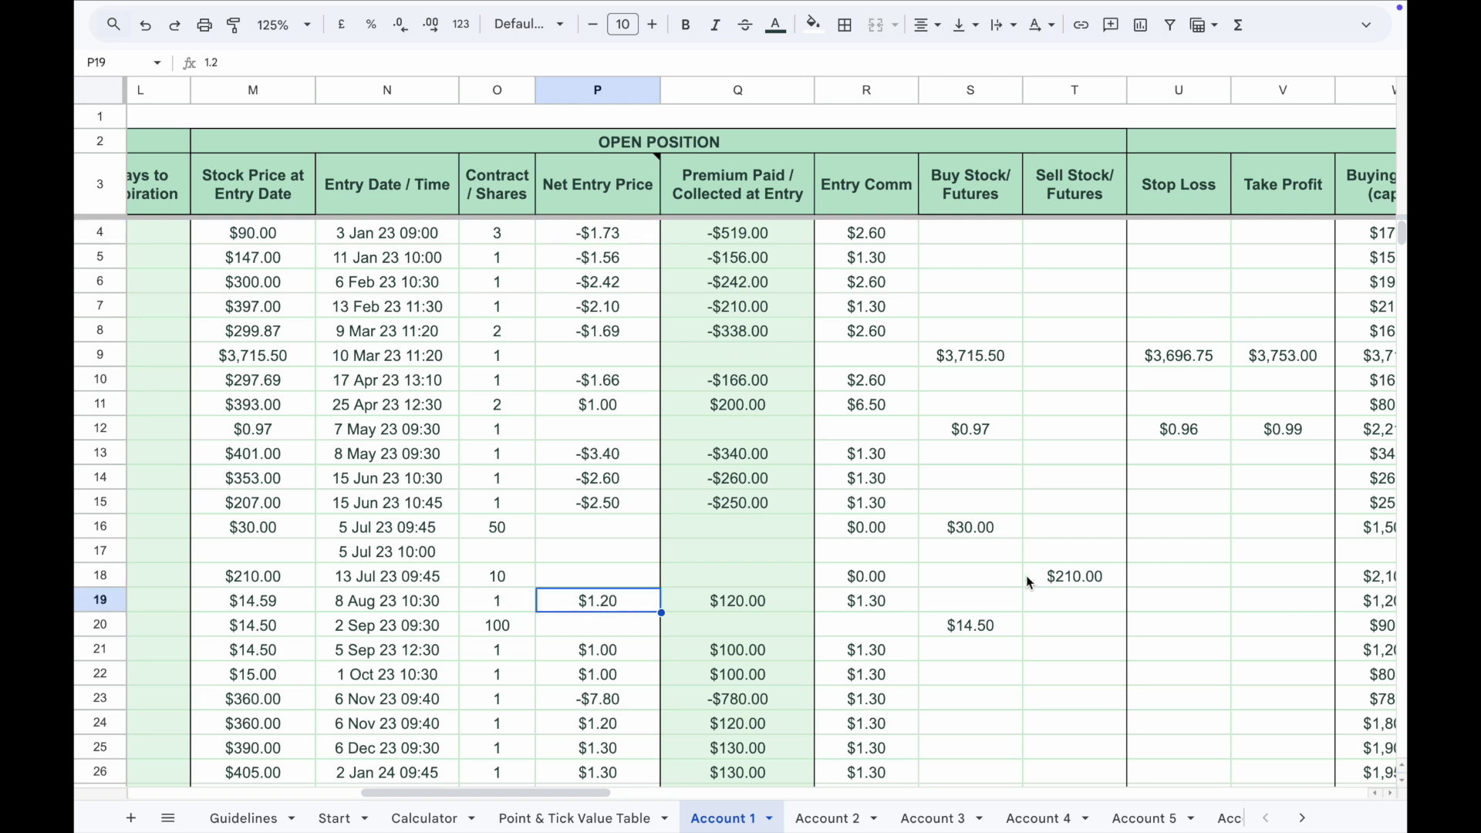
left_click(874, 283)
Examine the buying power, max profit and max loss of trade 1 in the Risk Management section
scroll(874, 283, "right", 8)
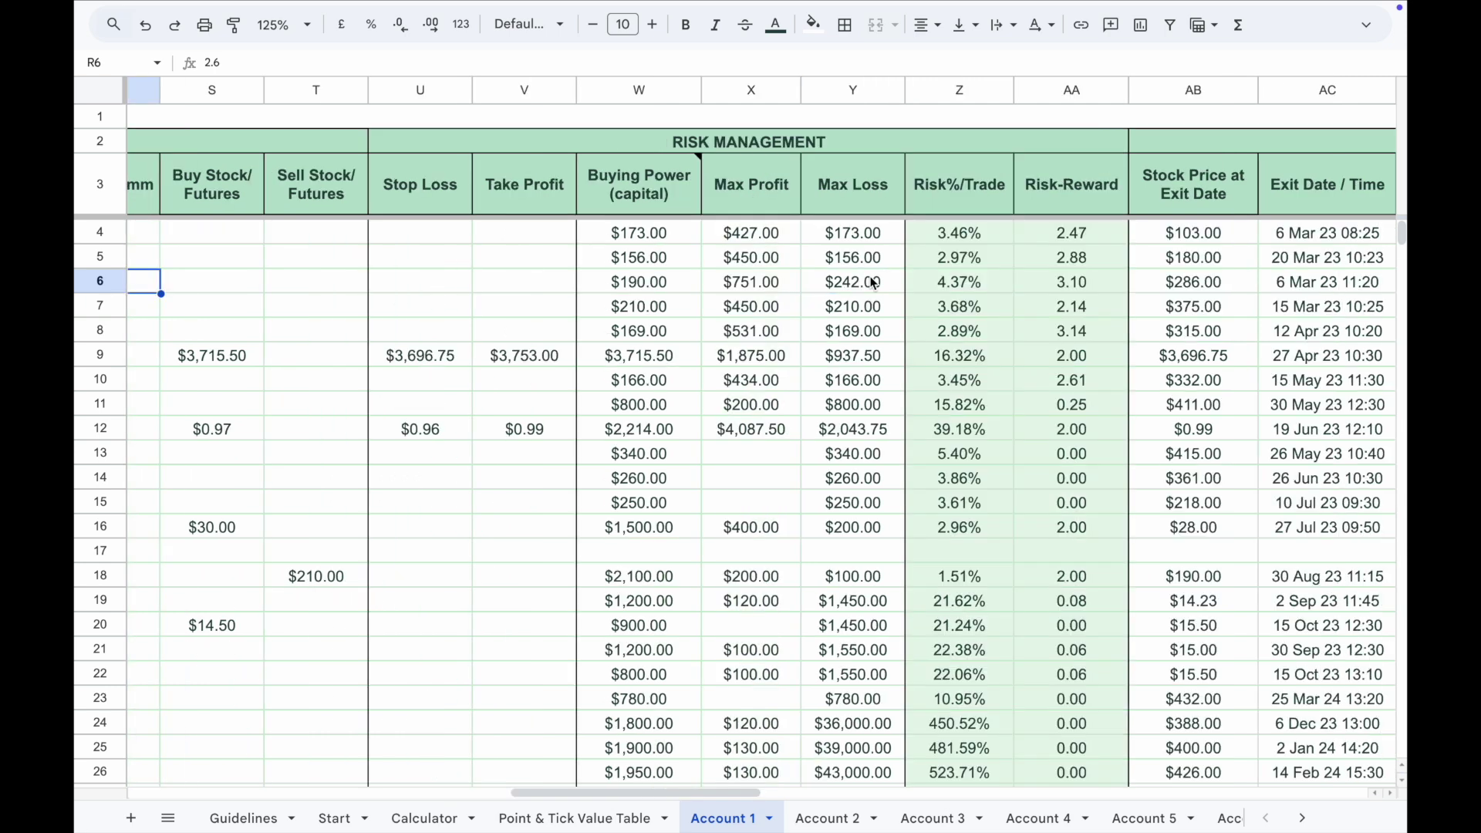
left_click(652, 239)
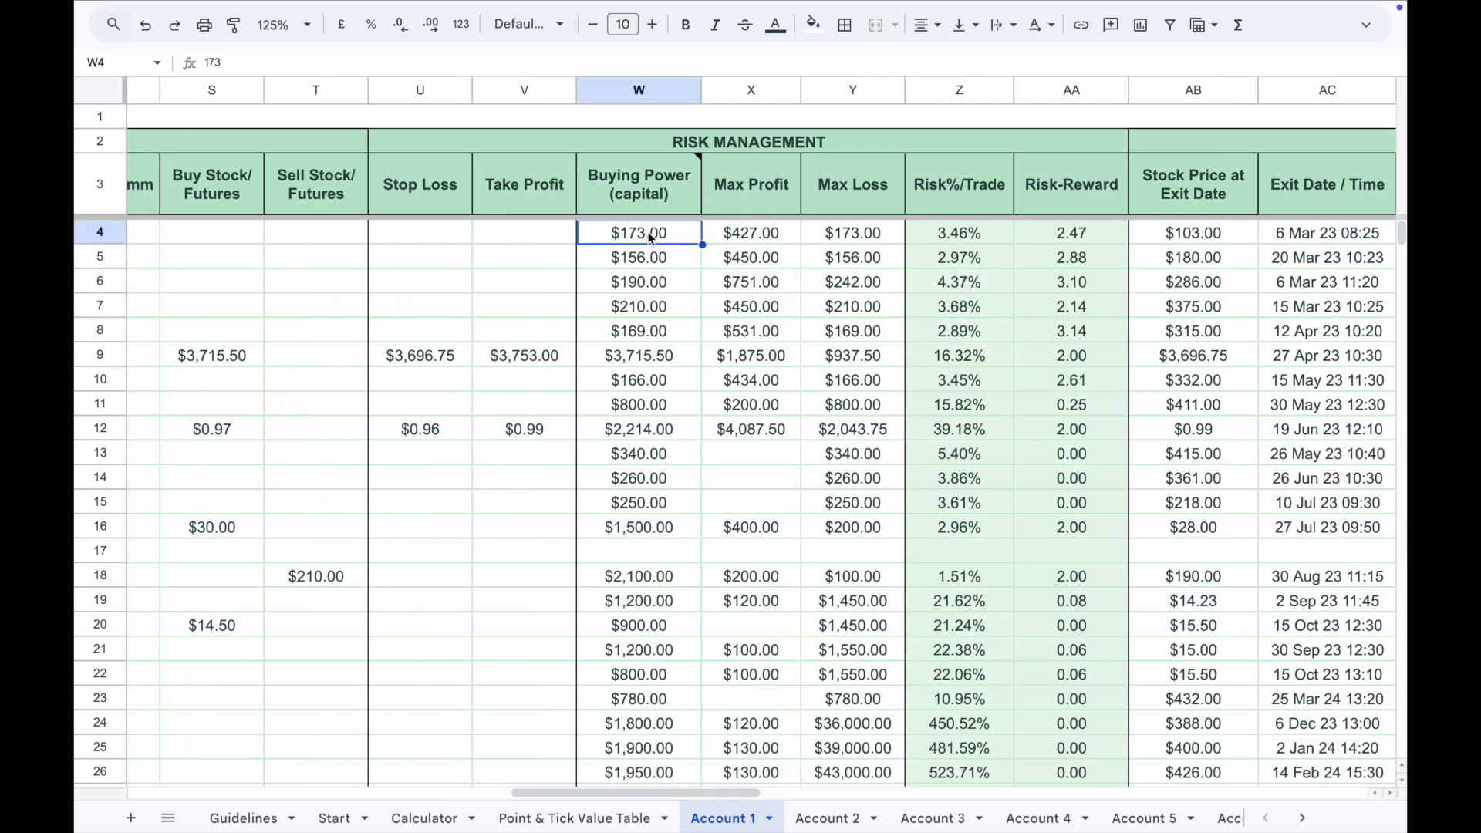
left_click(752, 240)
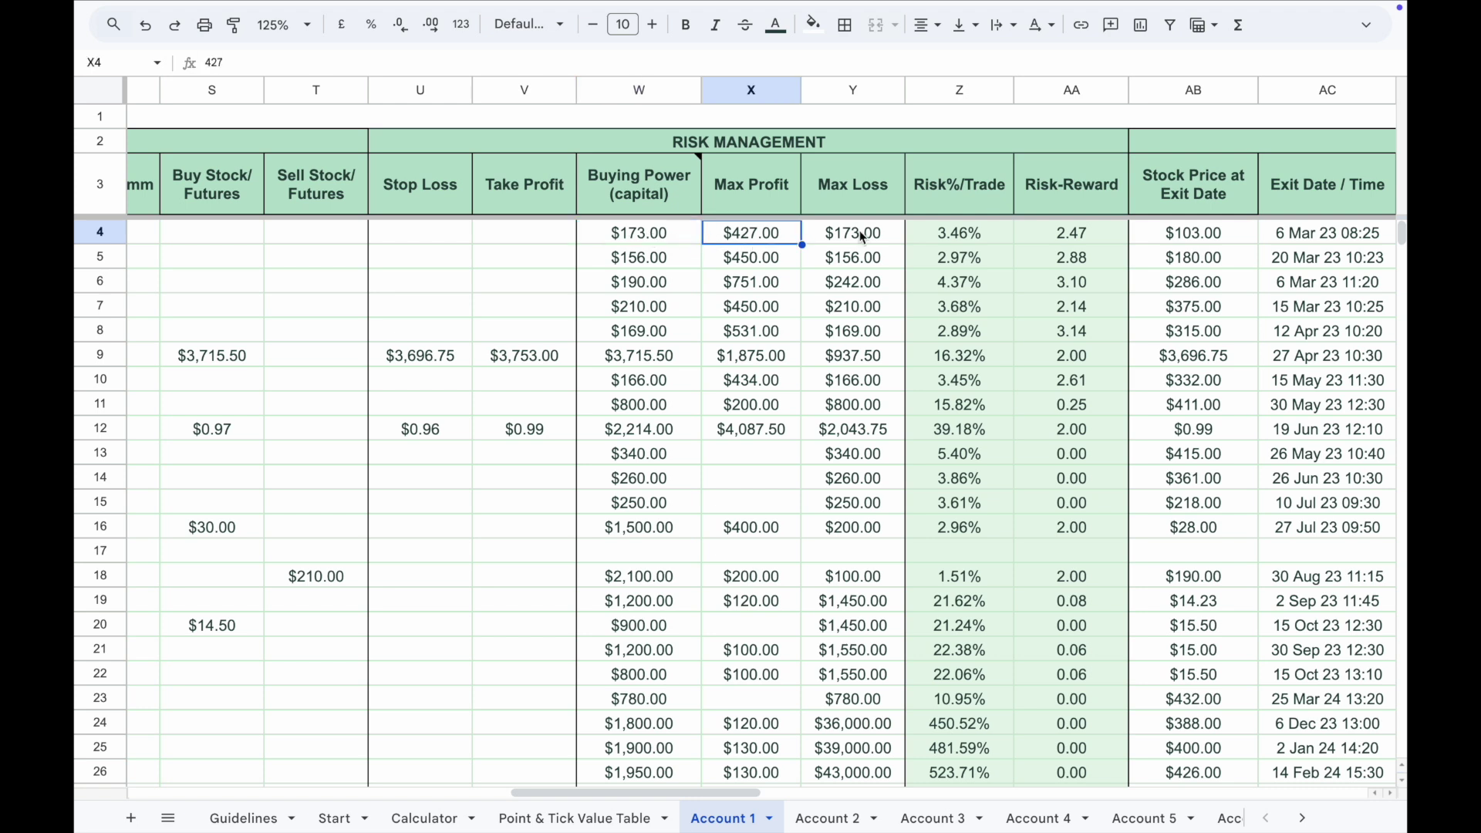
left_click(862, 238)
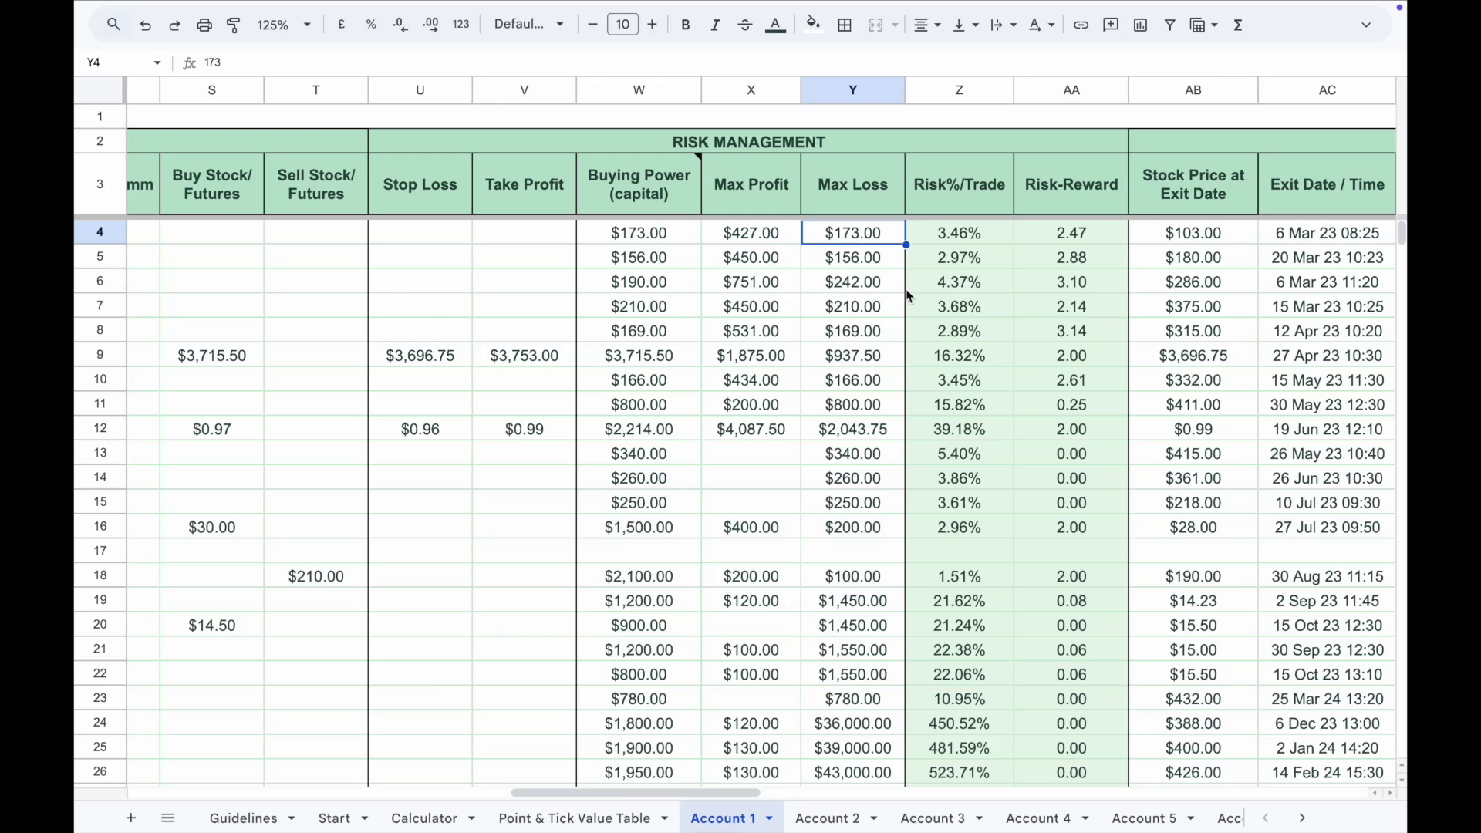
Examine the Close Position entries of trade 1, including exit date and the contracts and prices of its three partial exits
scroll(909, 297, "right", 5)
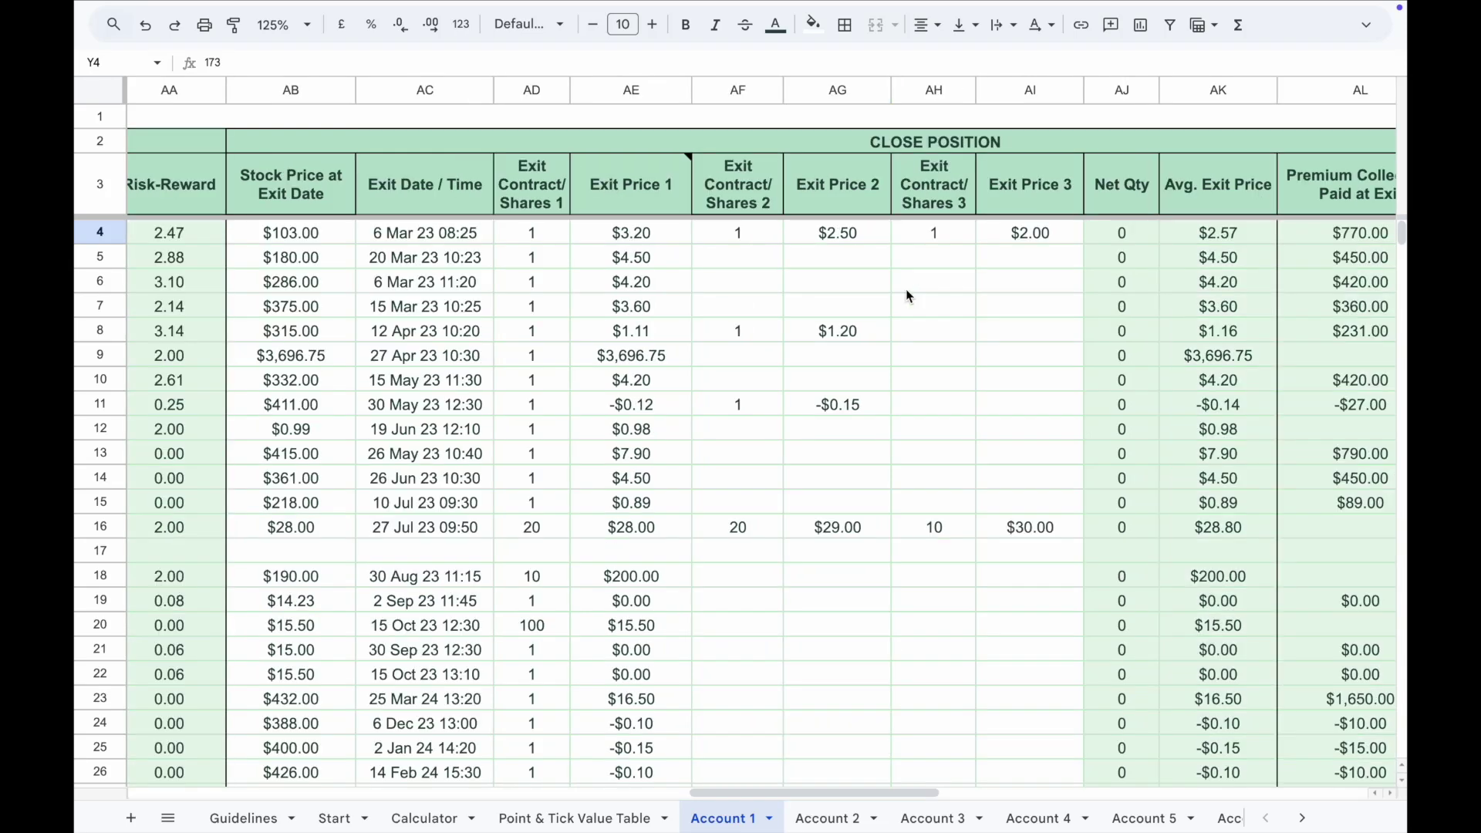
left_click(319, 241)
left_click(420, 242)
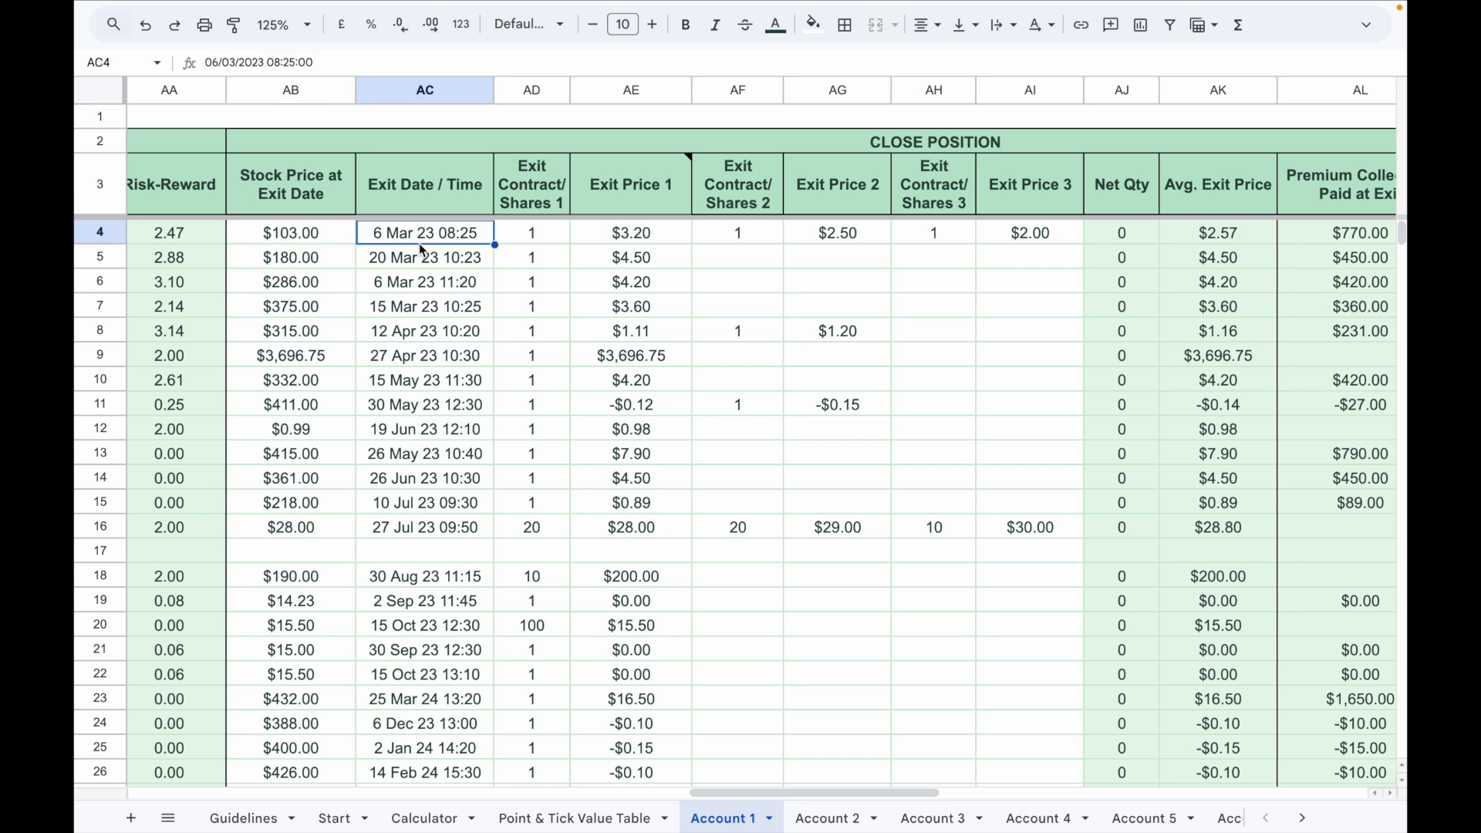
left_click(533, 238)
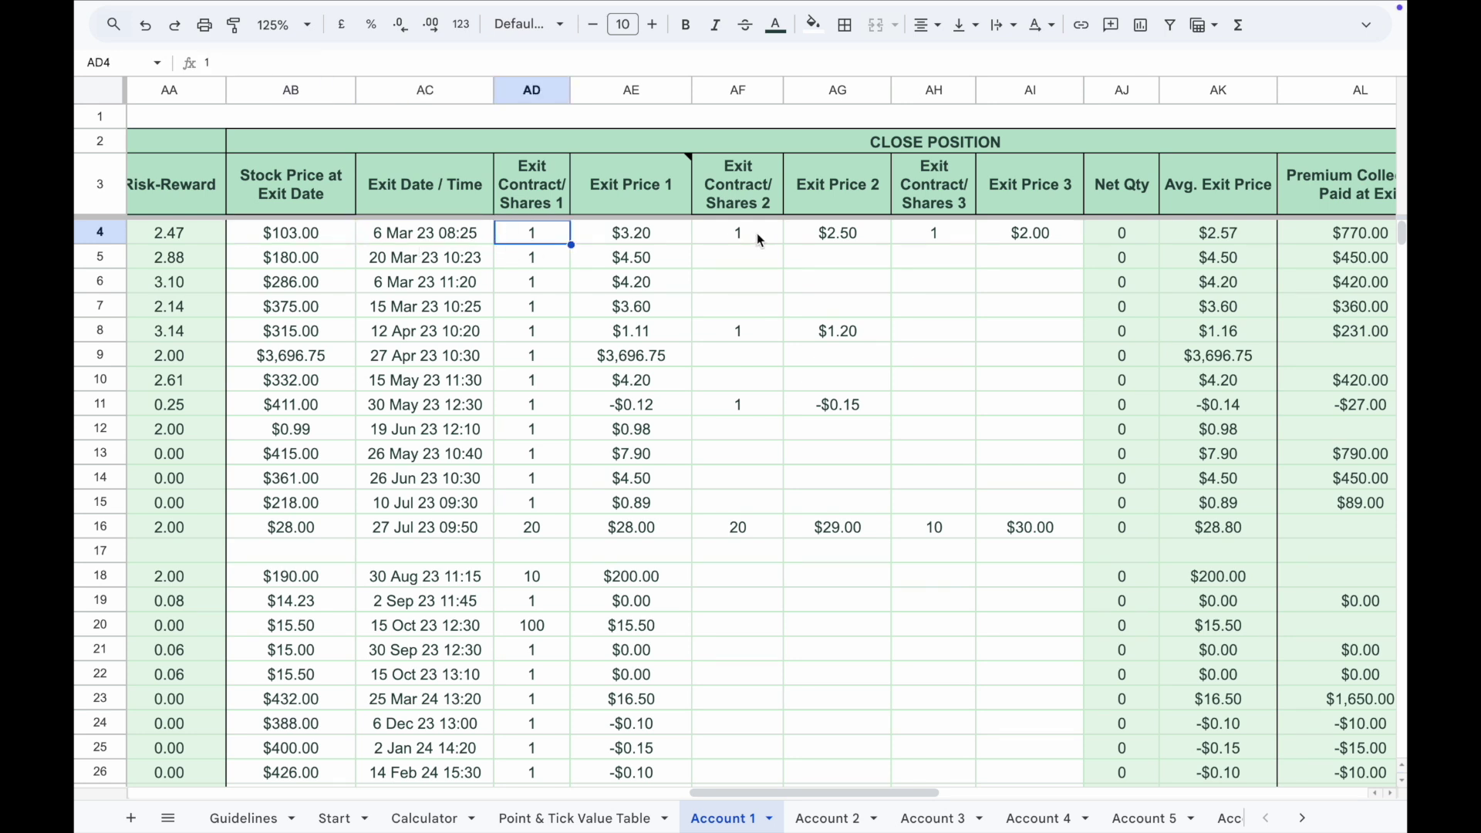
left_click(754, 239)
left_click(938, 242)
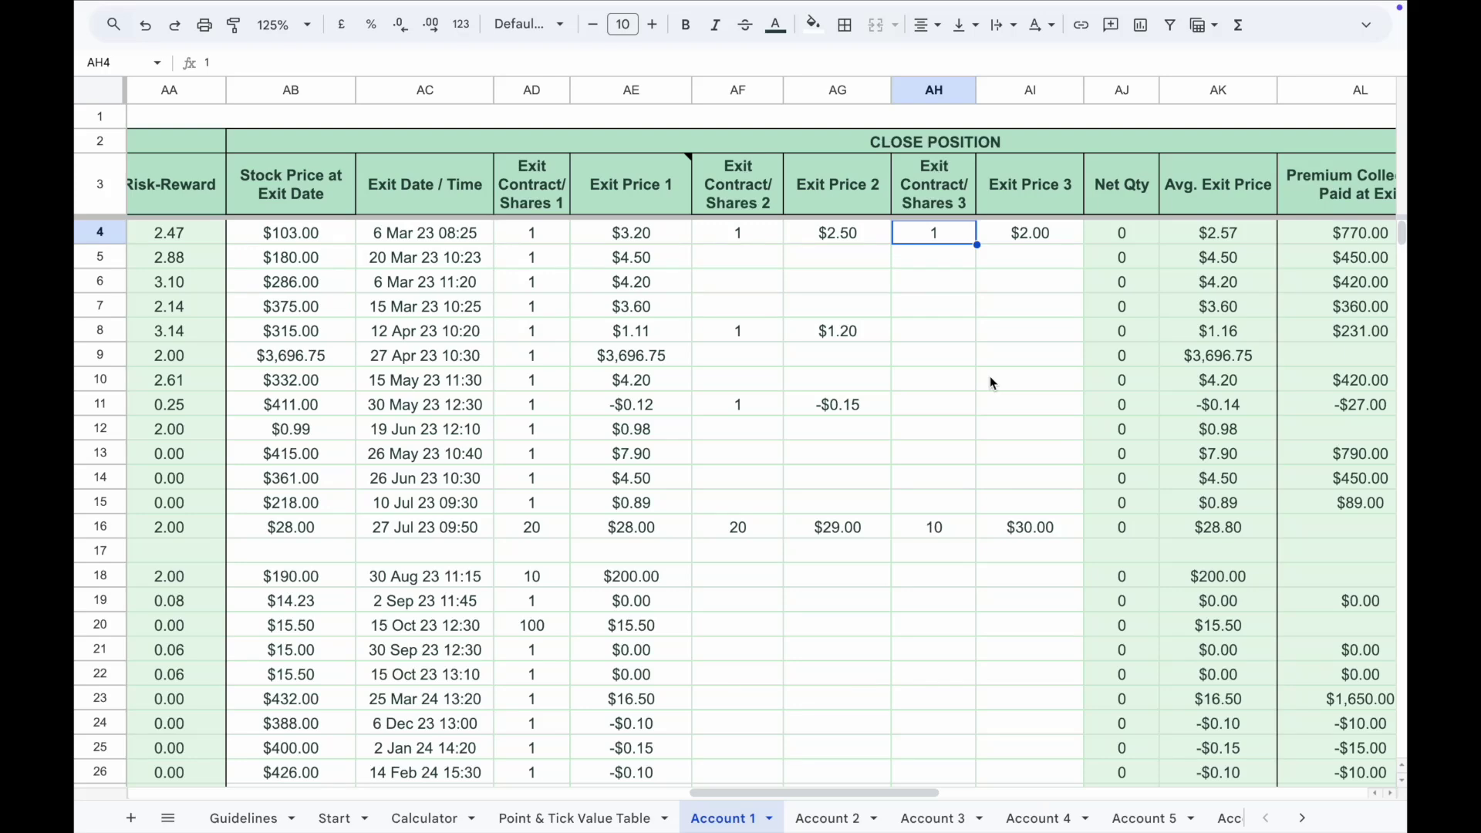
scroll(992, 383, "right", 5)
left_click(988, 240)
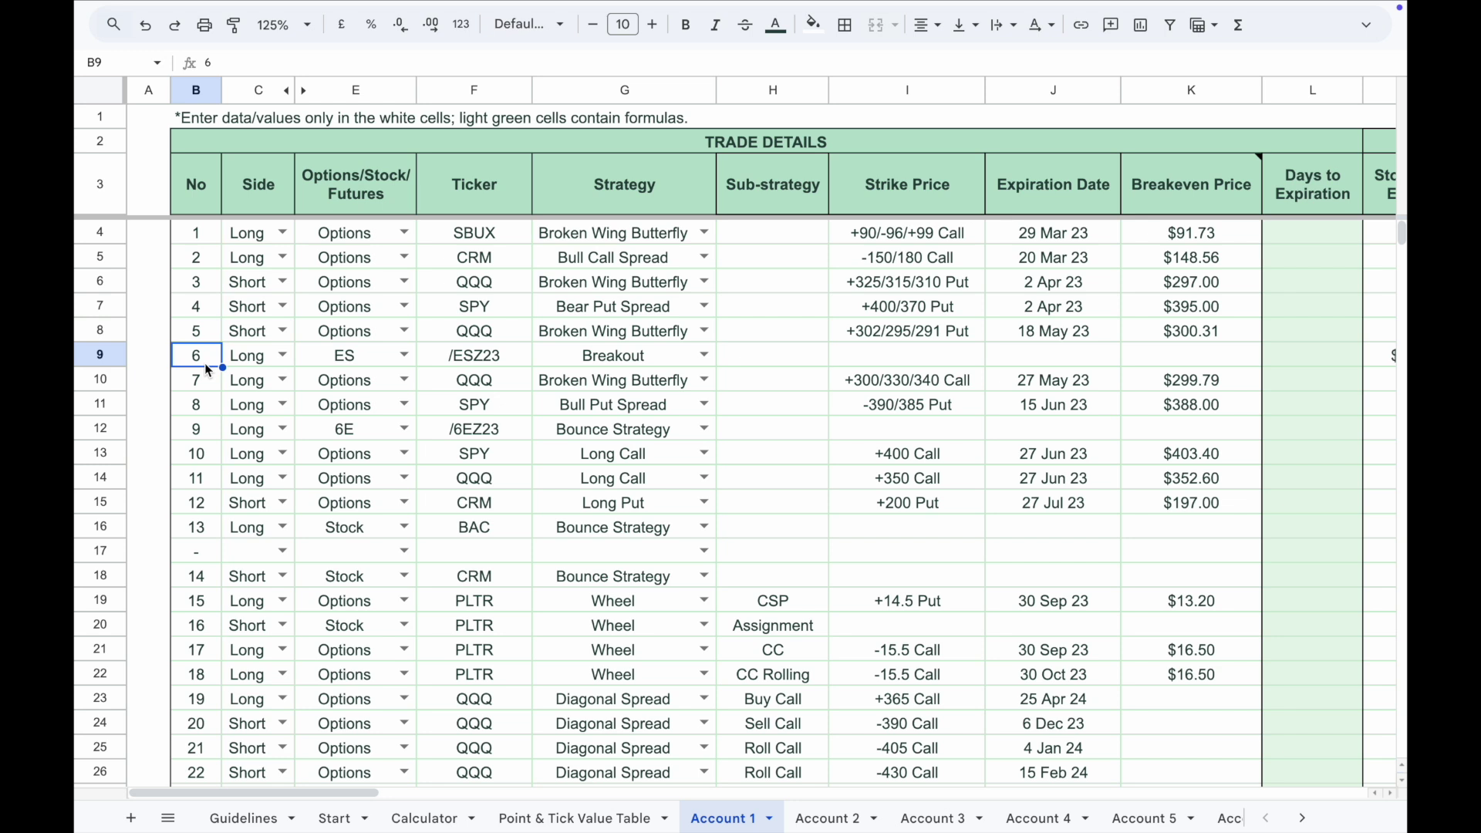
Examine the Trade Details of futures trade 6 in Account 1, including its instrument choices, ticker, strategy and option-only columns
left_click(282, 355)
left_click(360, 363)
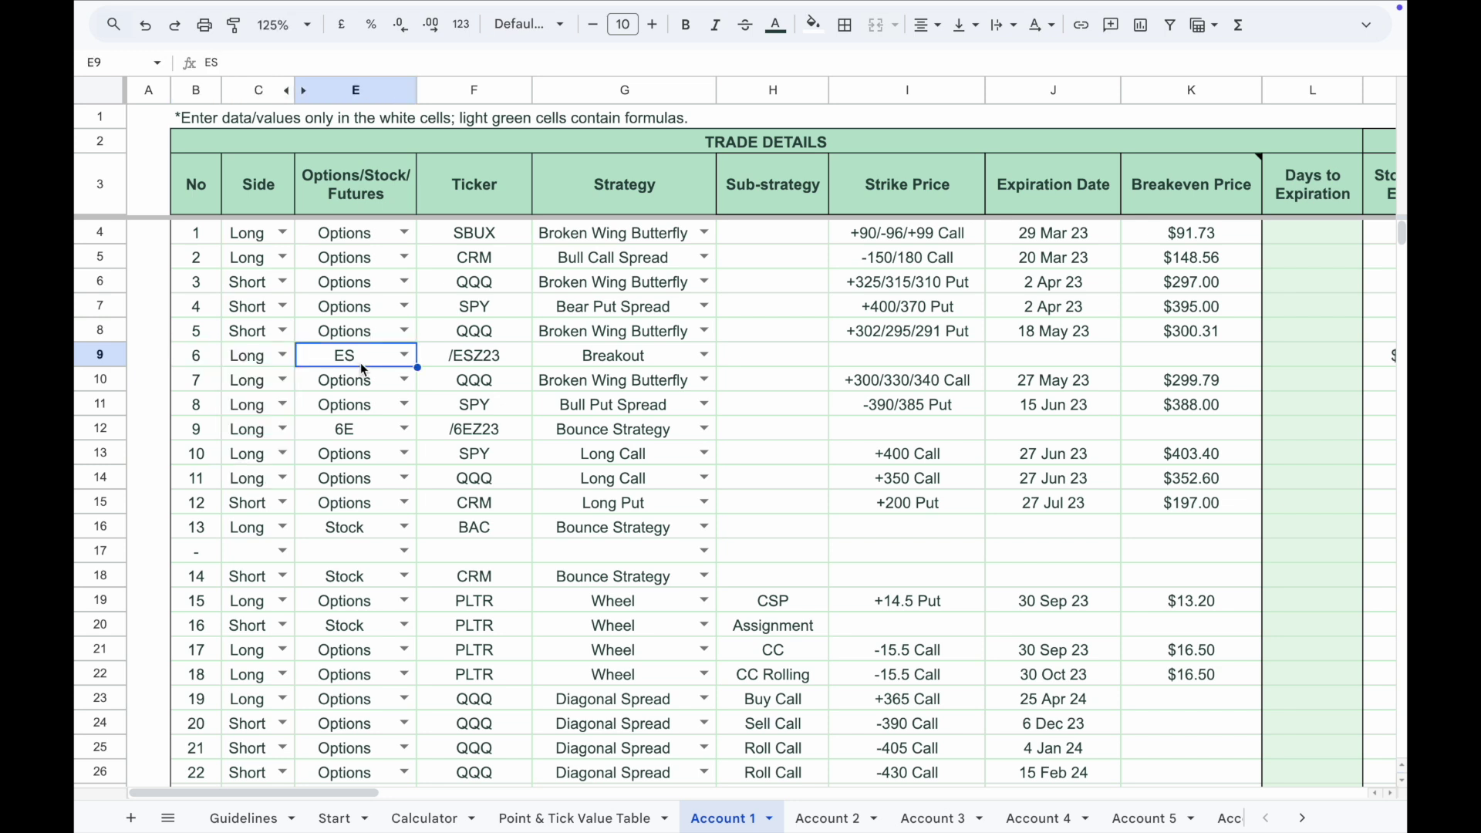
left_click(403, 355)
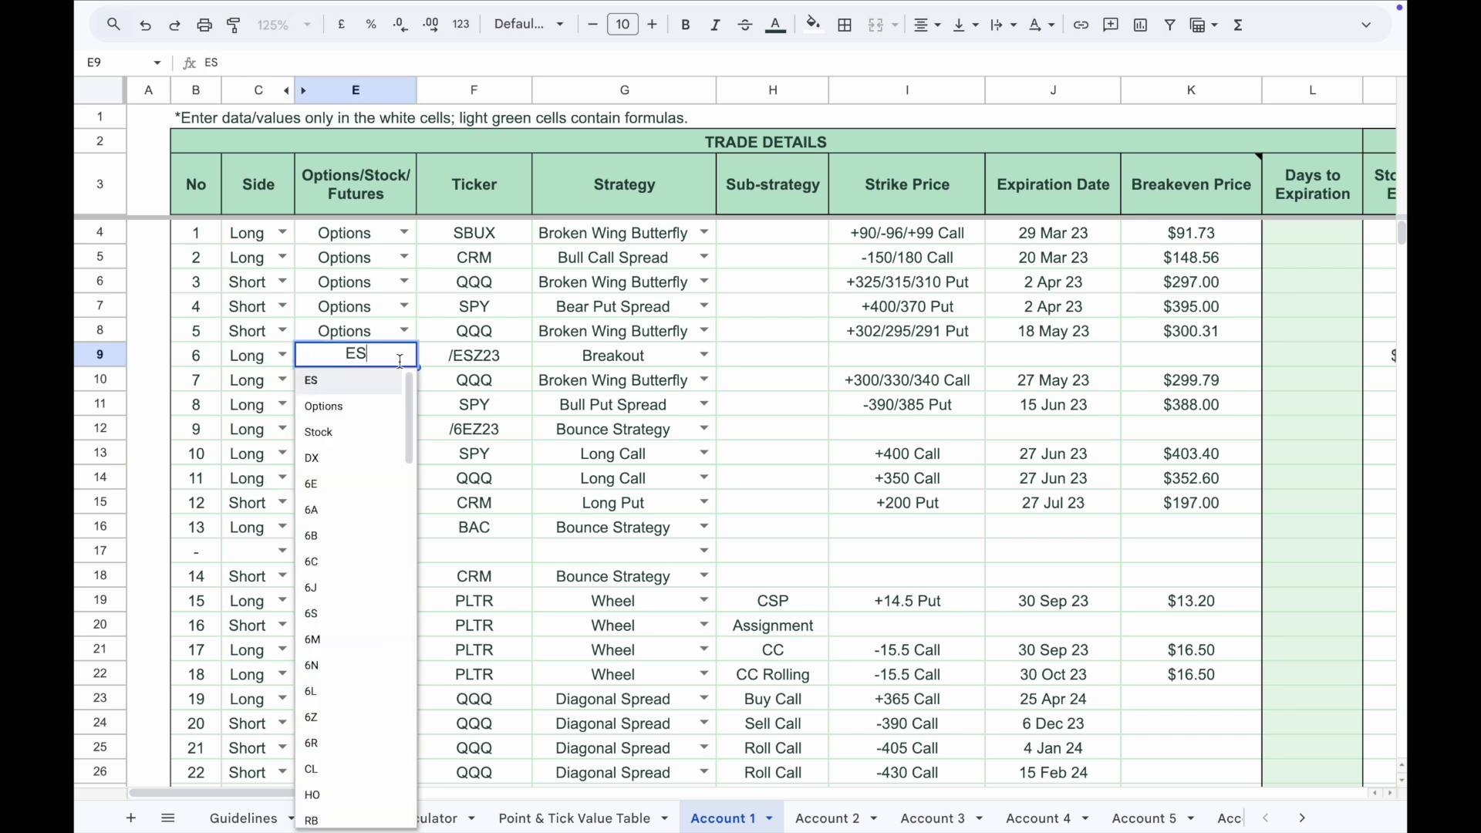
left_click(475, 358)
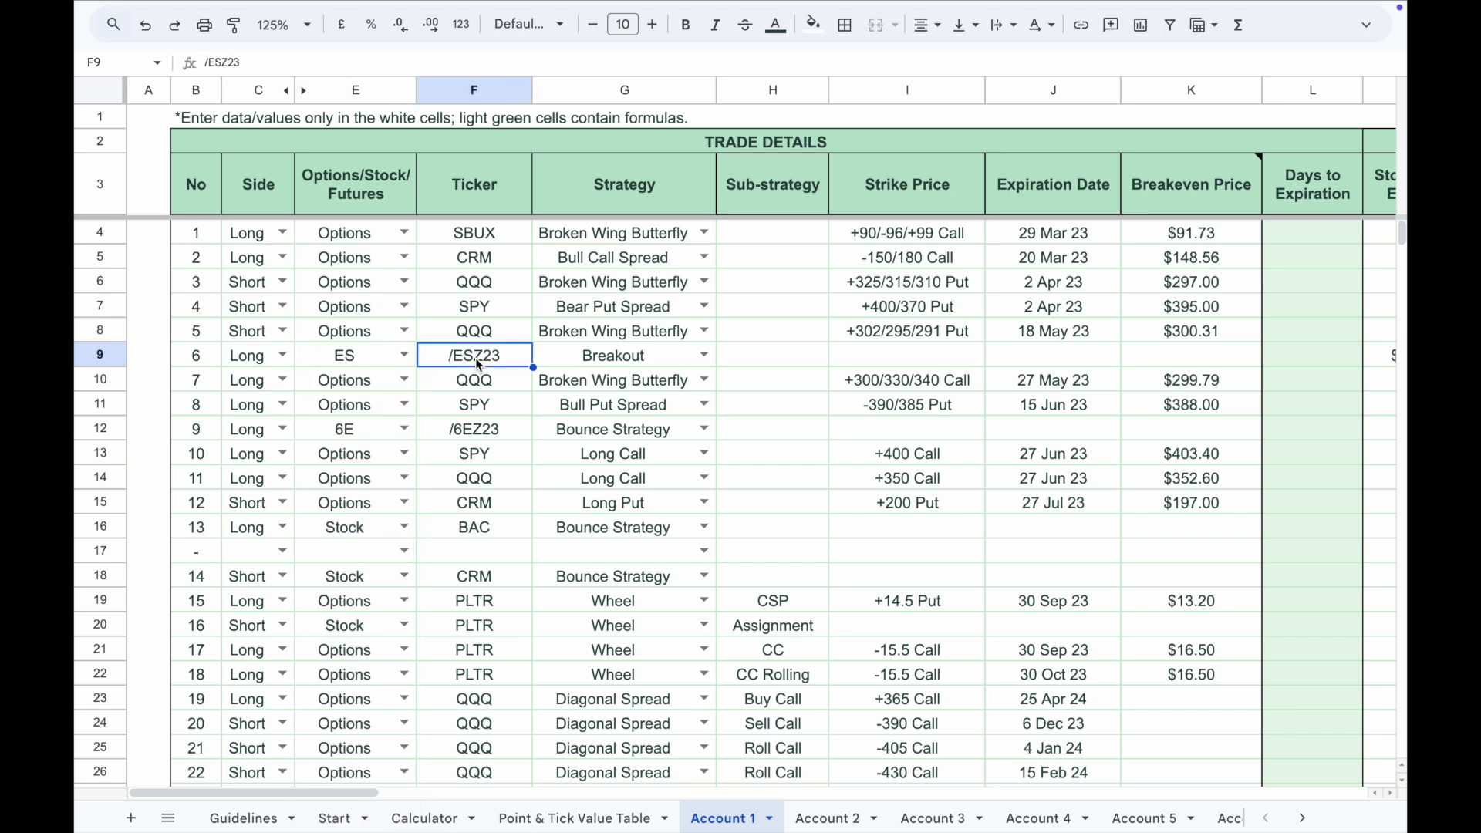
left_click(540, 360)
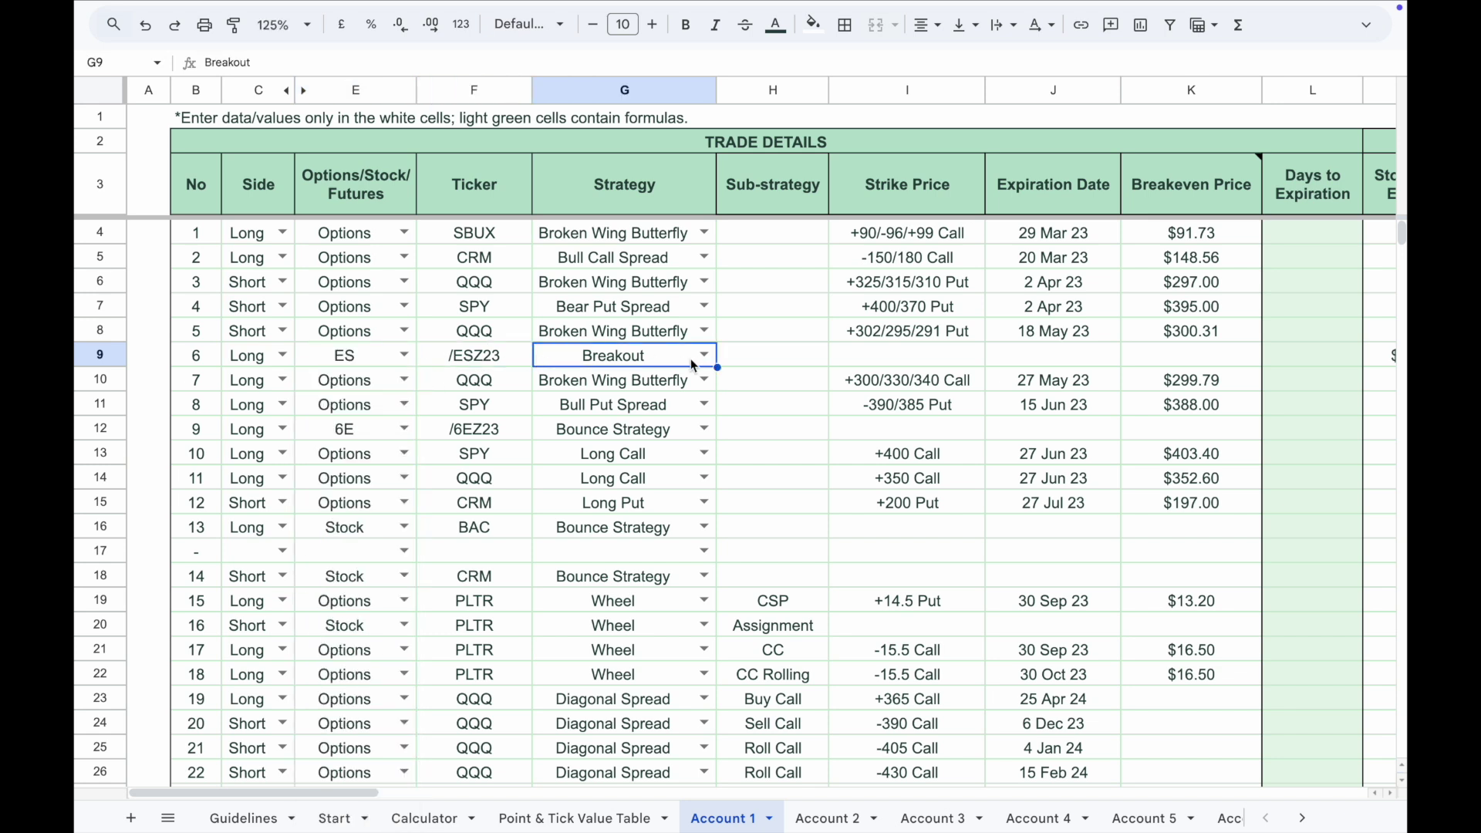
left_click(873, 368)
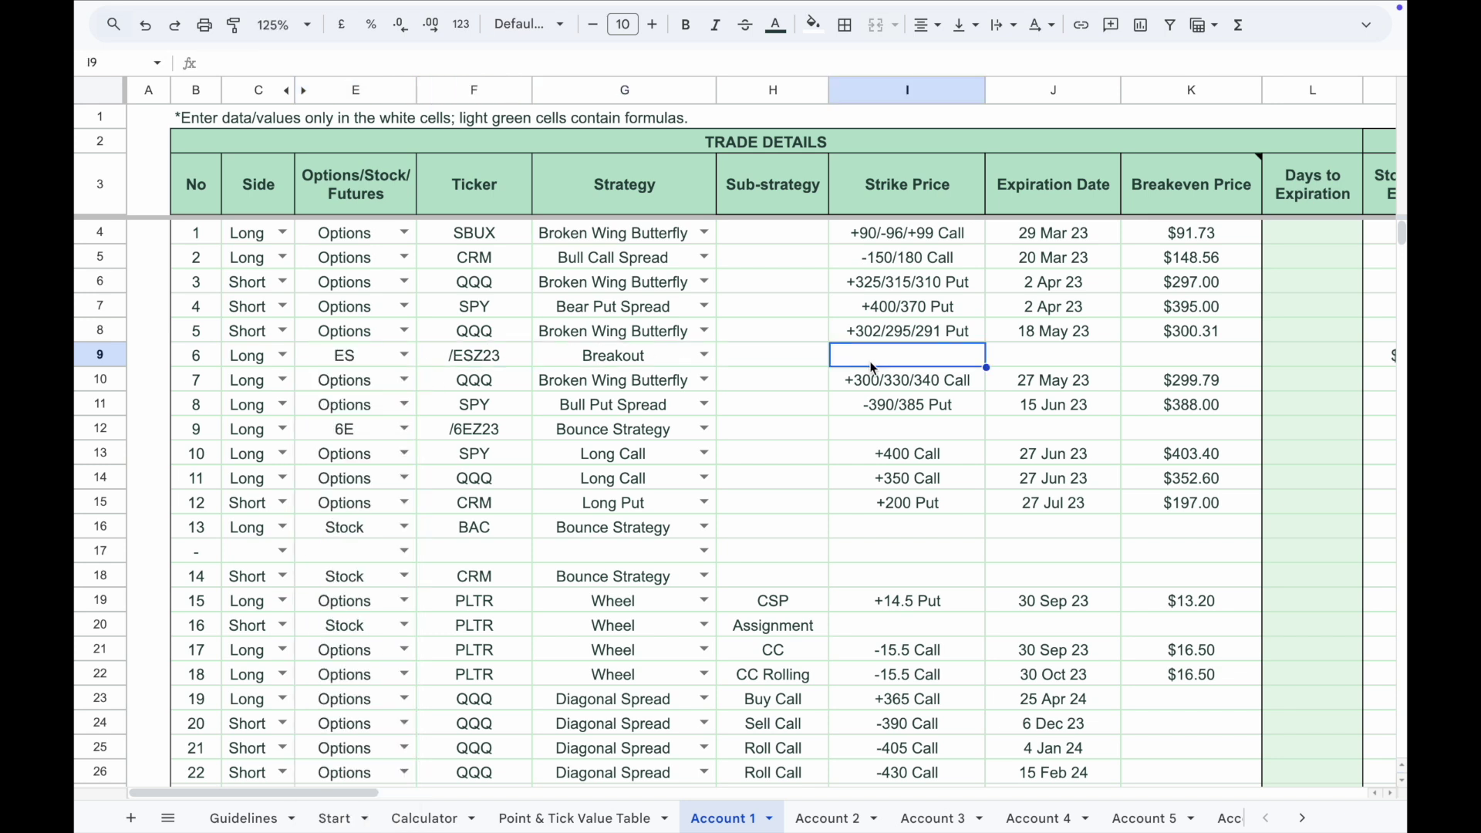
left_click(1056, 365)
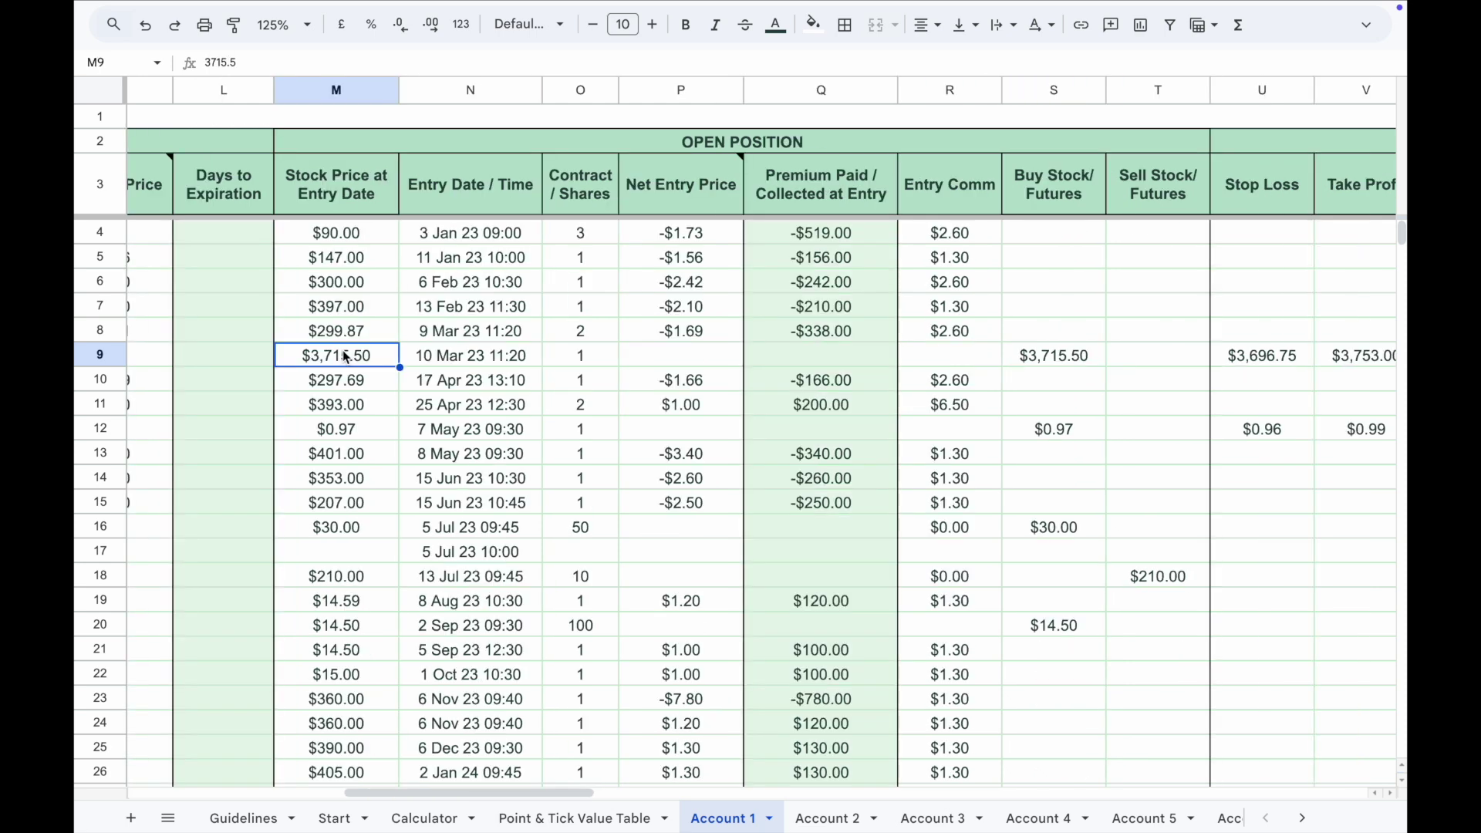
Examine trade 6's entry date and futures buy price, plus its stop loss, take profit, buying power, max profit and max loss
left_click(441, 353)
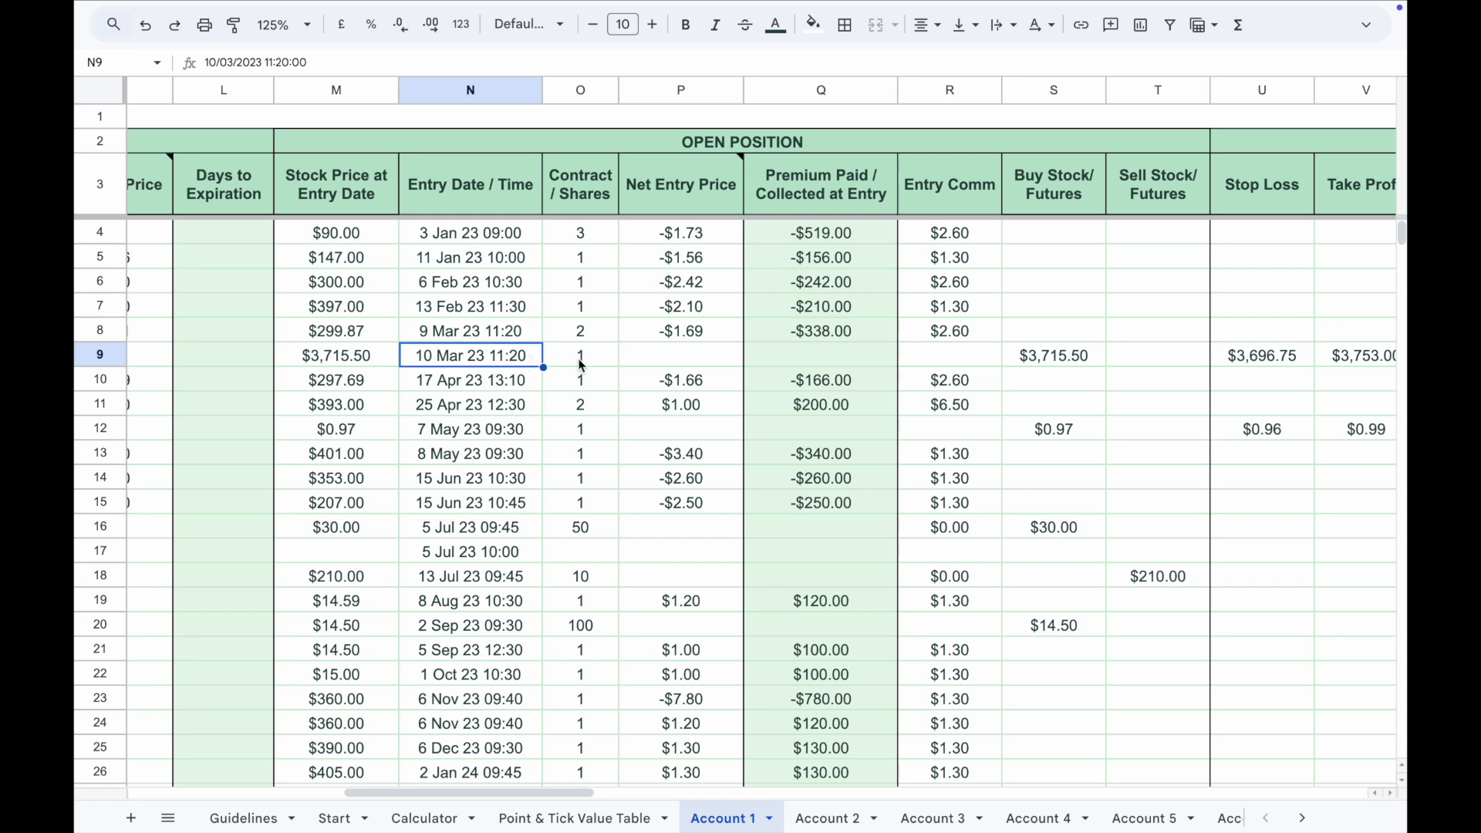
left_click(1043, 362)
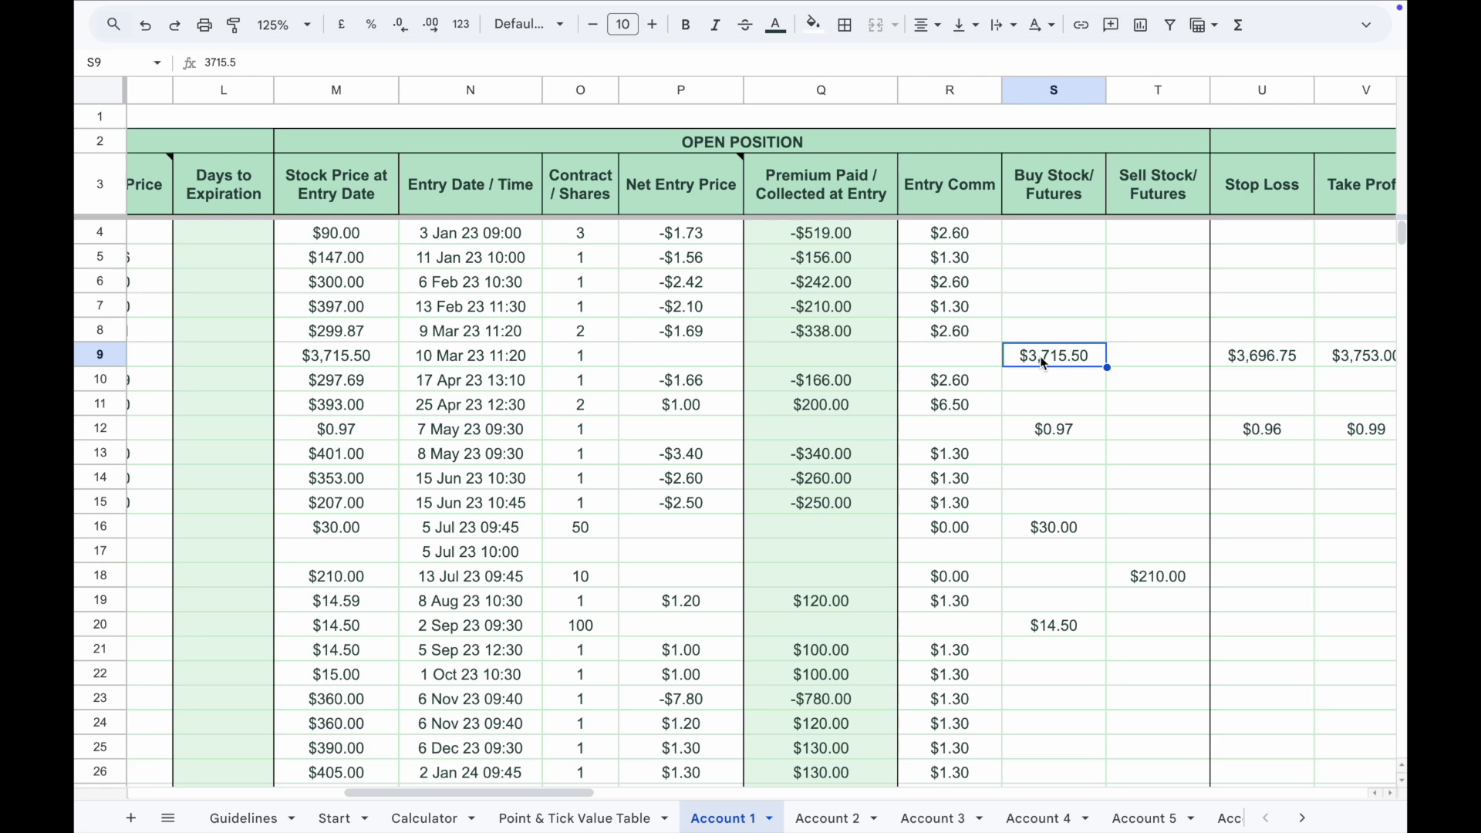
scroll(1041, 360, "right", 5)
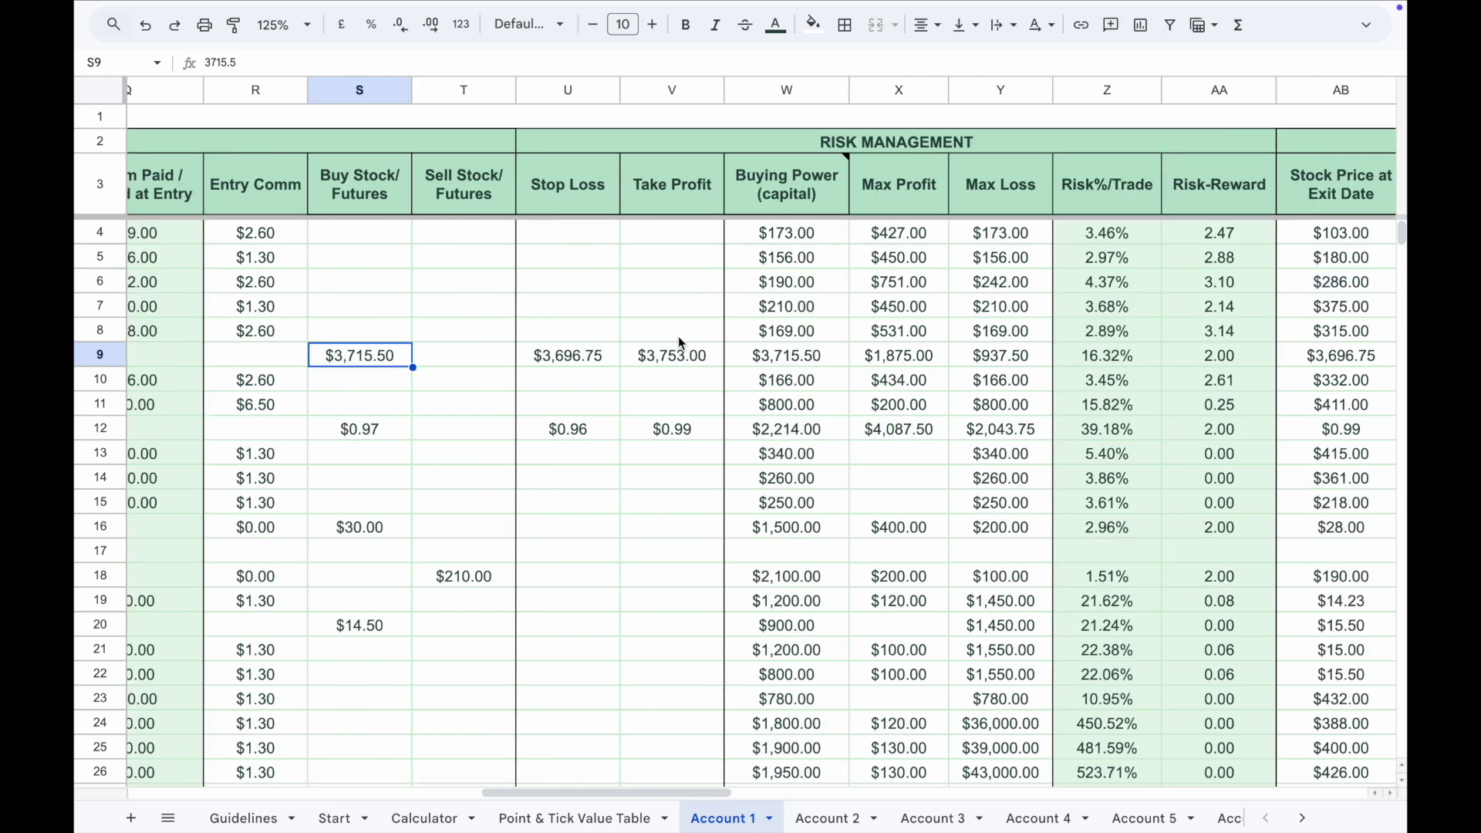
key("Right")
key("Right")
left_click(716, 362)
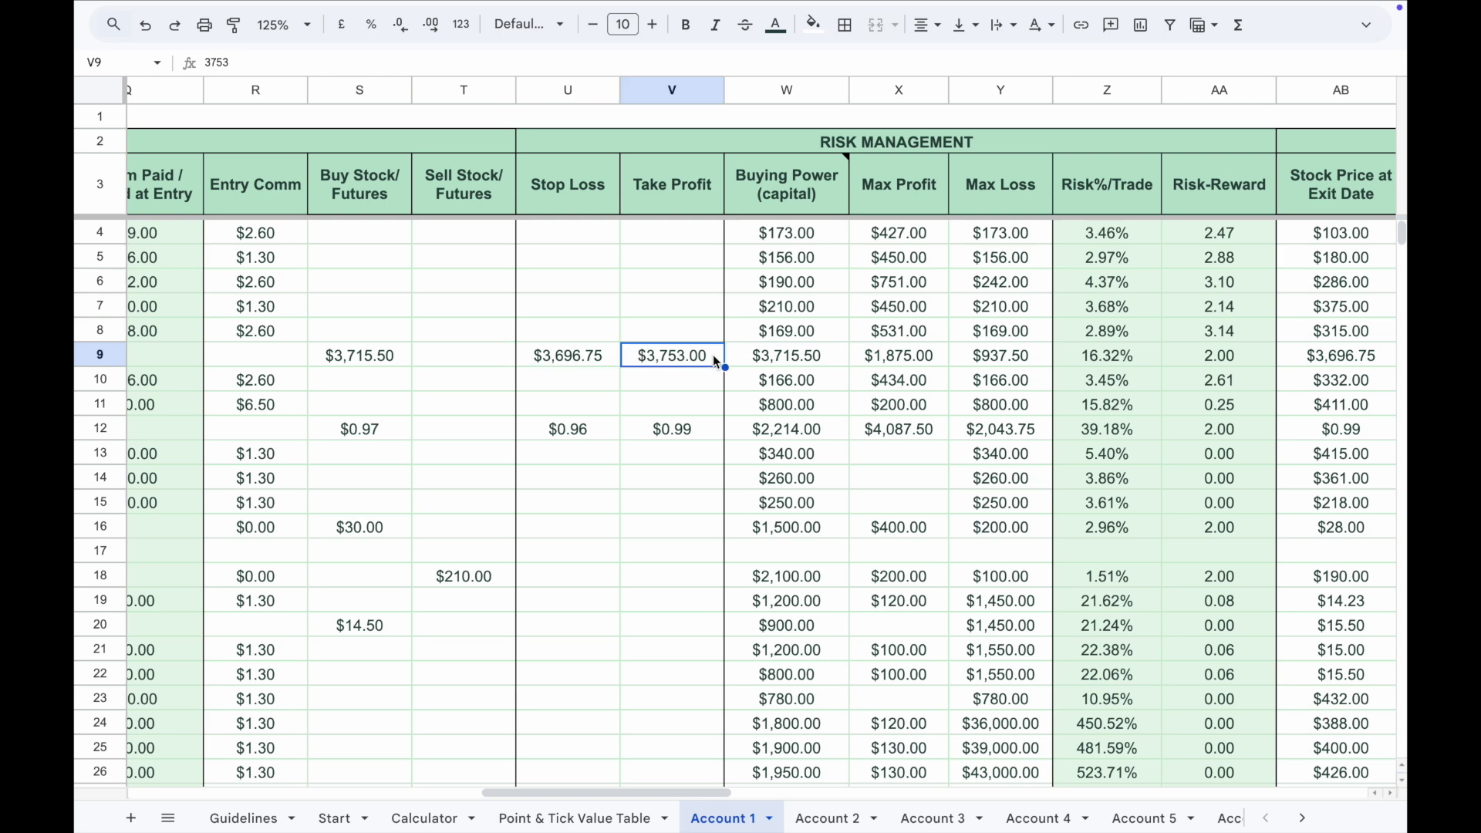
left_click(755, 365)
left_click(908, 361)
left_click(998, 353)
Examine the Close Position entries of trade 6, including its exit date, and the exit commission and dividend columns
scroll(998, 354, "right", 7)
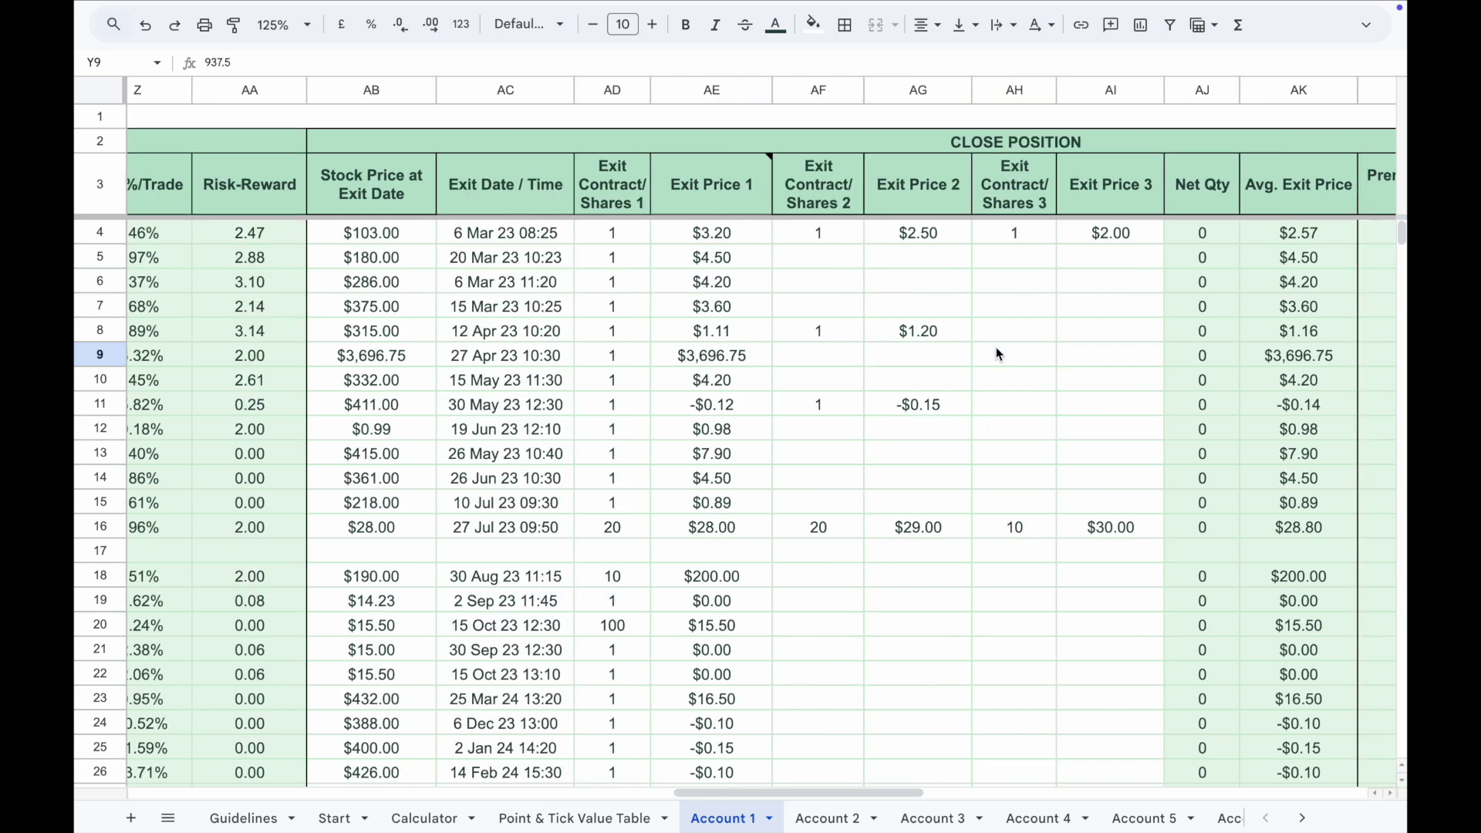
left_click(517, 353)
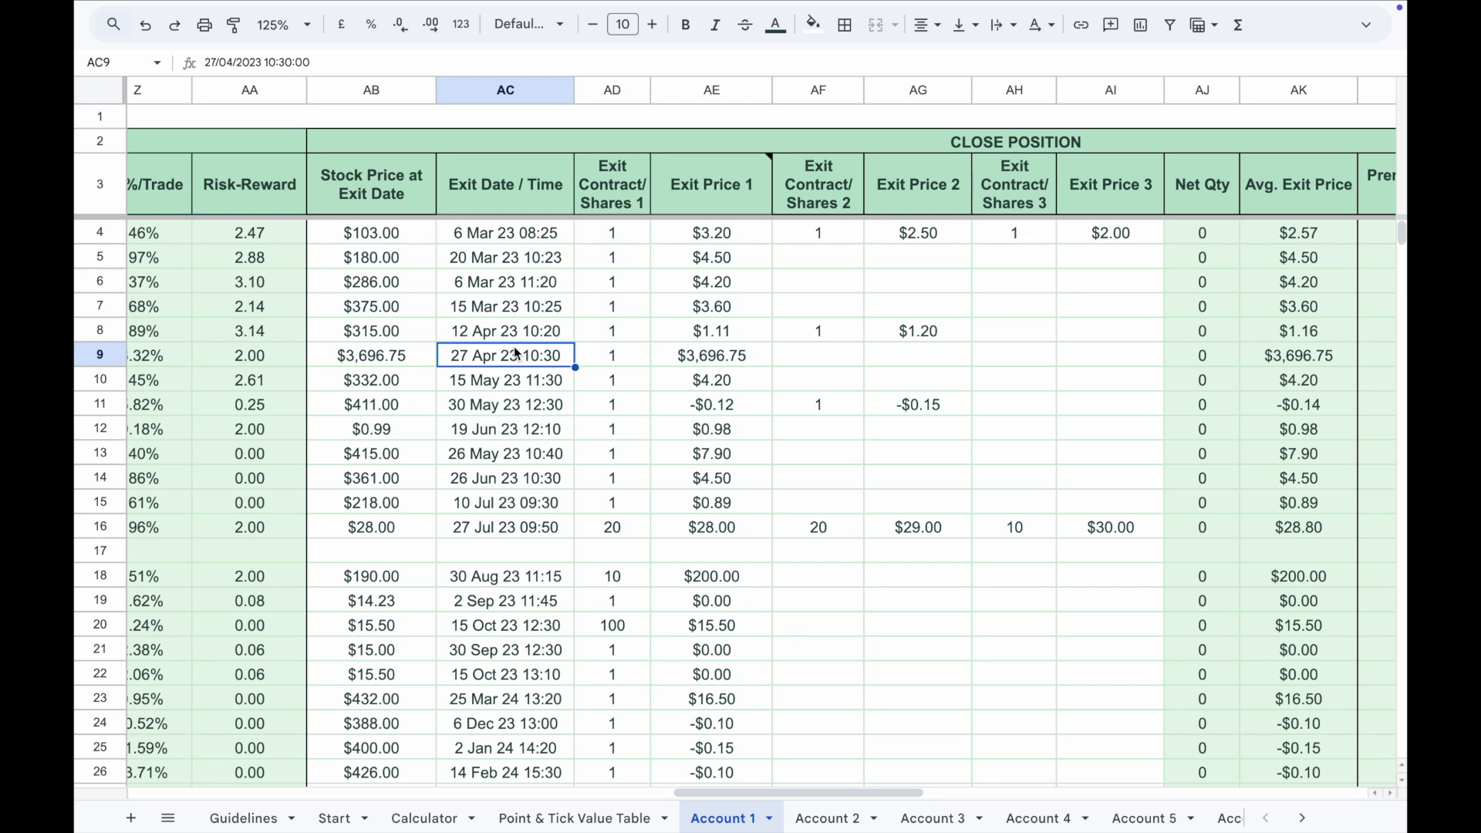
scroll(1062, 391, "right", 5)
left_click(1062, 389)
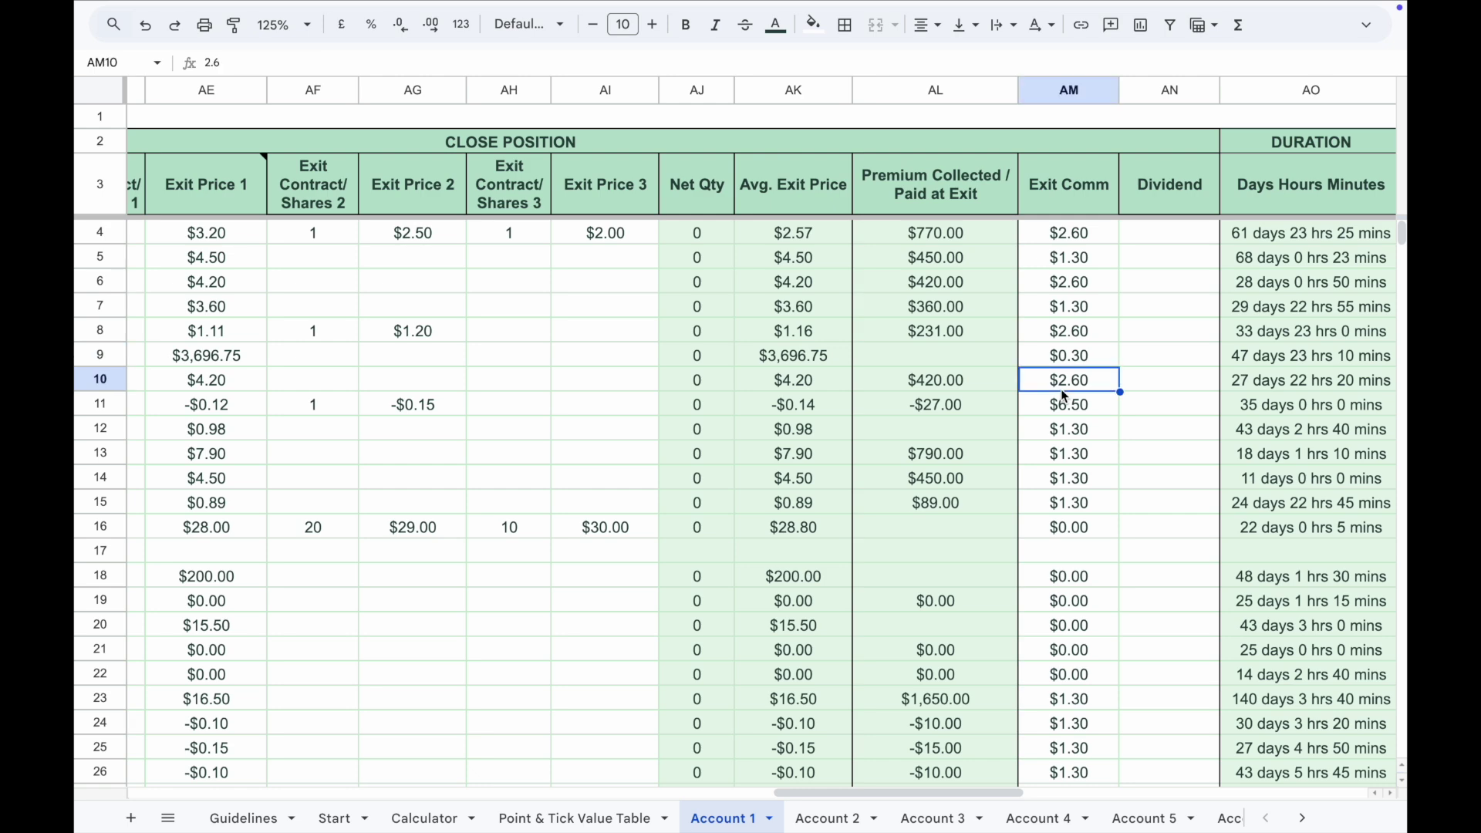
left_click(1160, 405)
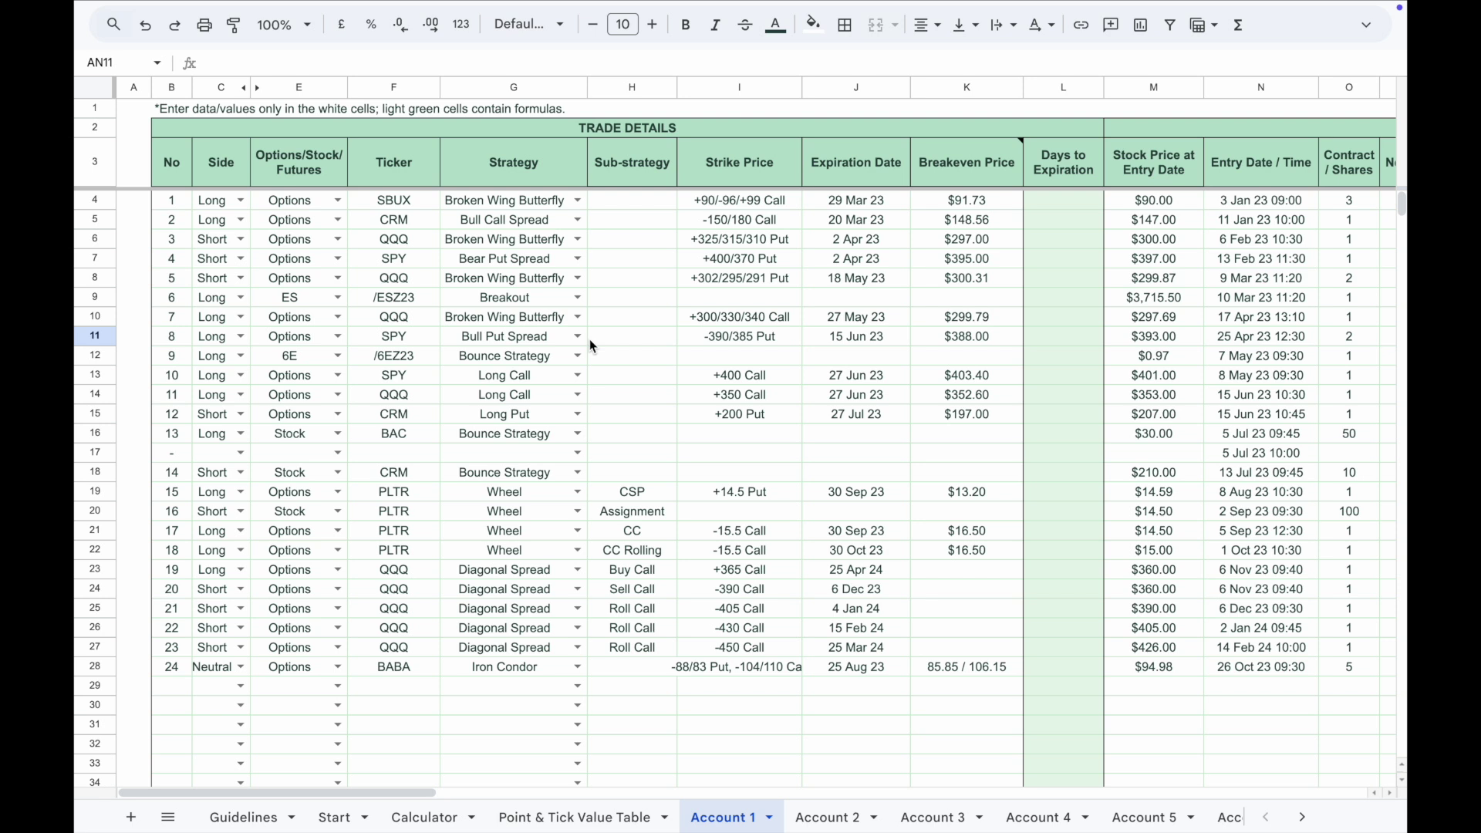
Examine the row numbered with a dash below trade 13, from its entry date and time to its far columns
left_click(173, 457)
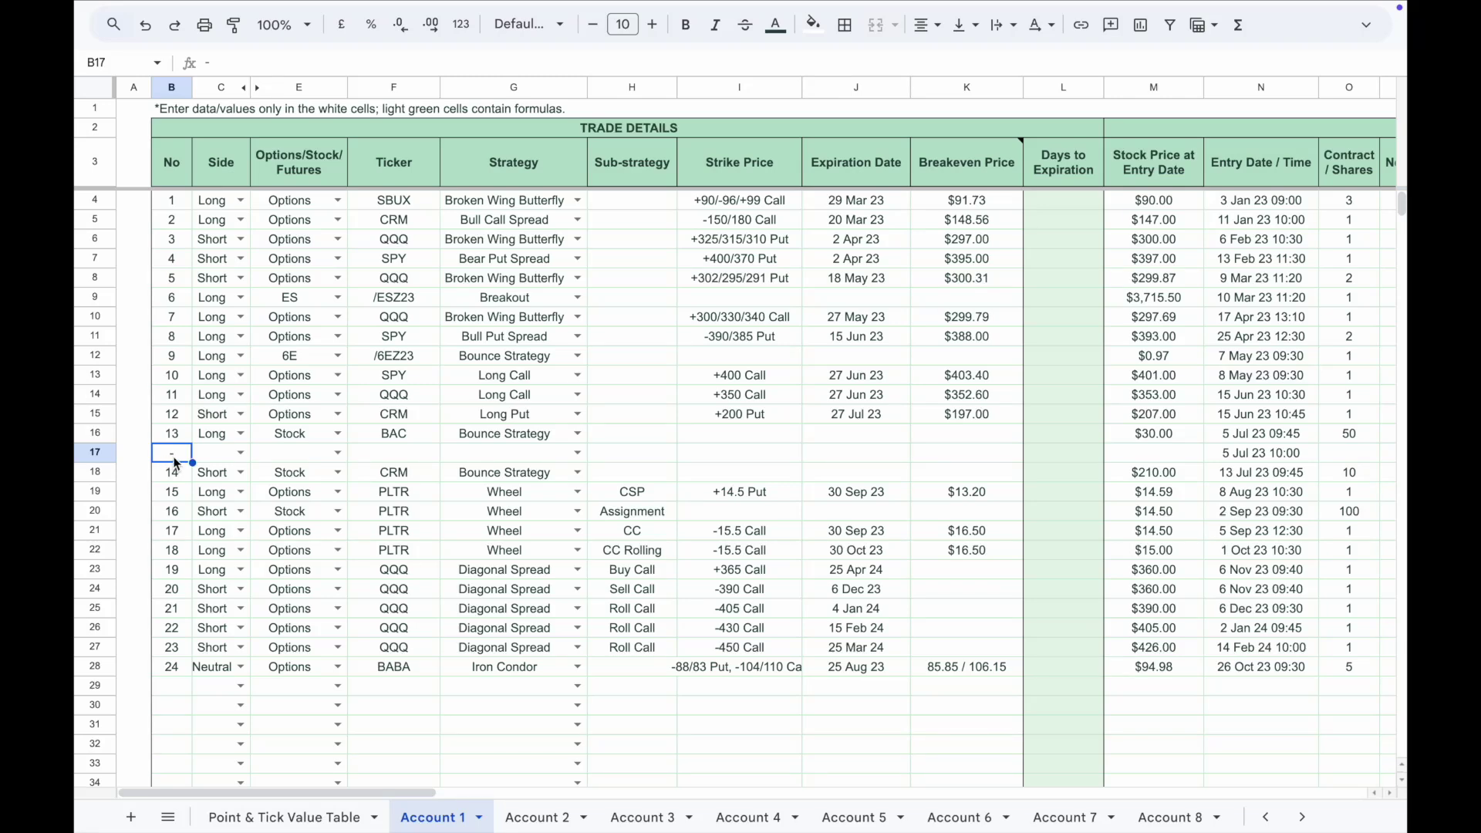
left_click(1265, 455)
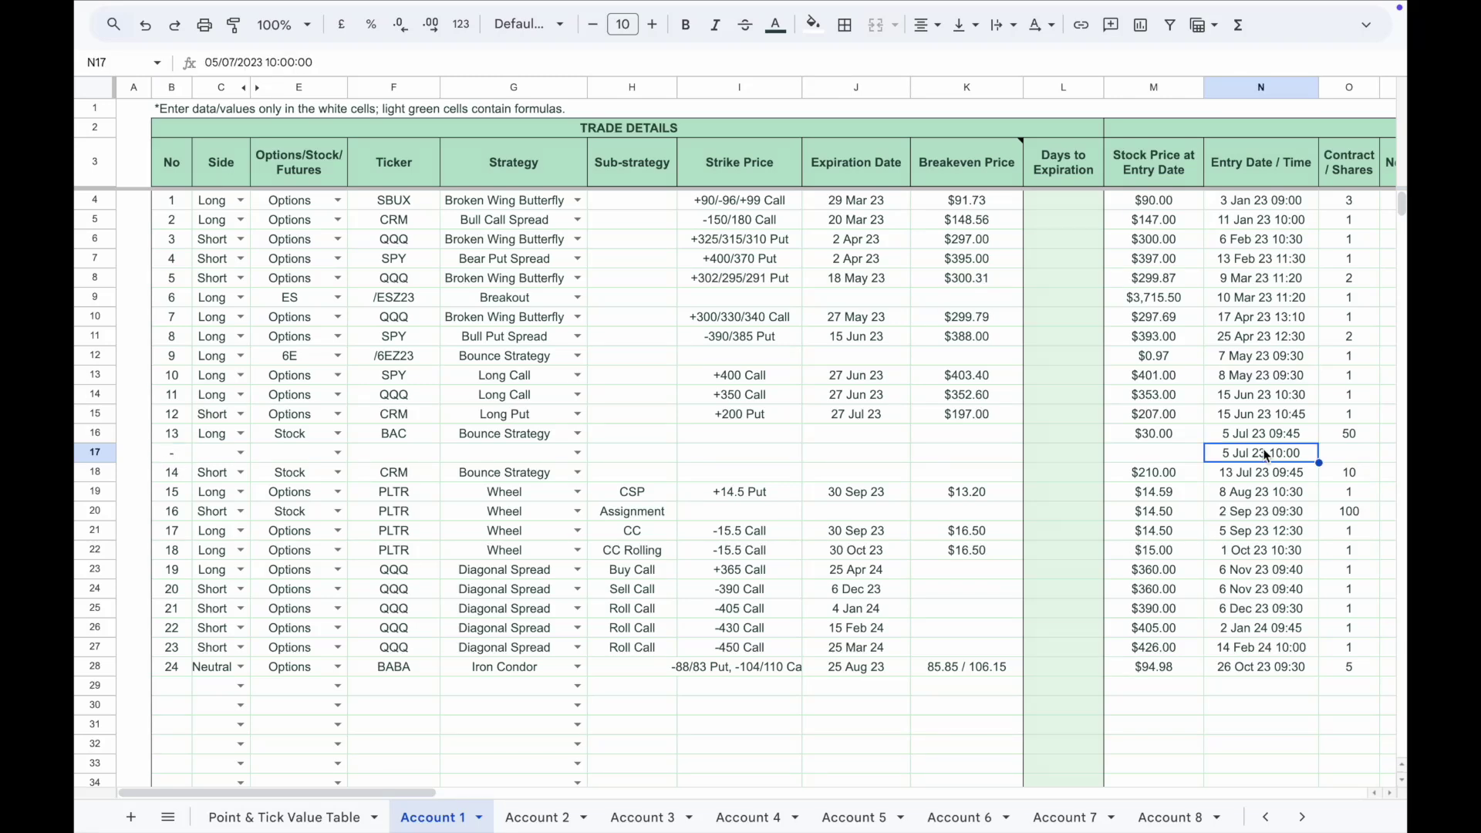
scroll(1265, 455, "right", 15)
left_click(1089, 458)
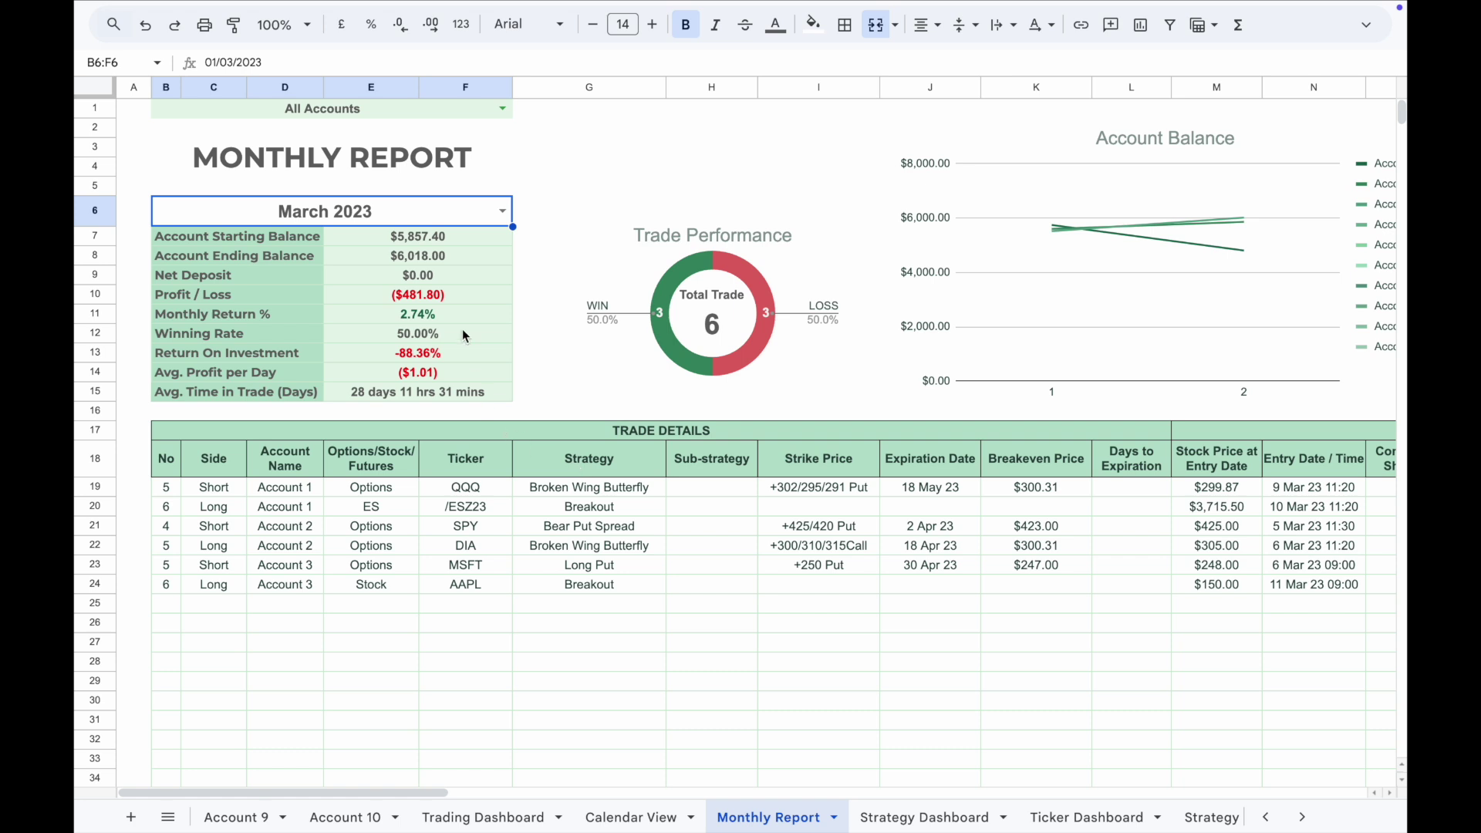
Filter the Monthly Report by Account 1 and return it to All Accounts
left_click(501, 109)
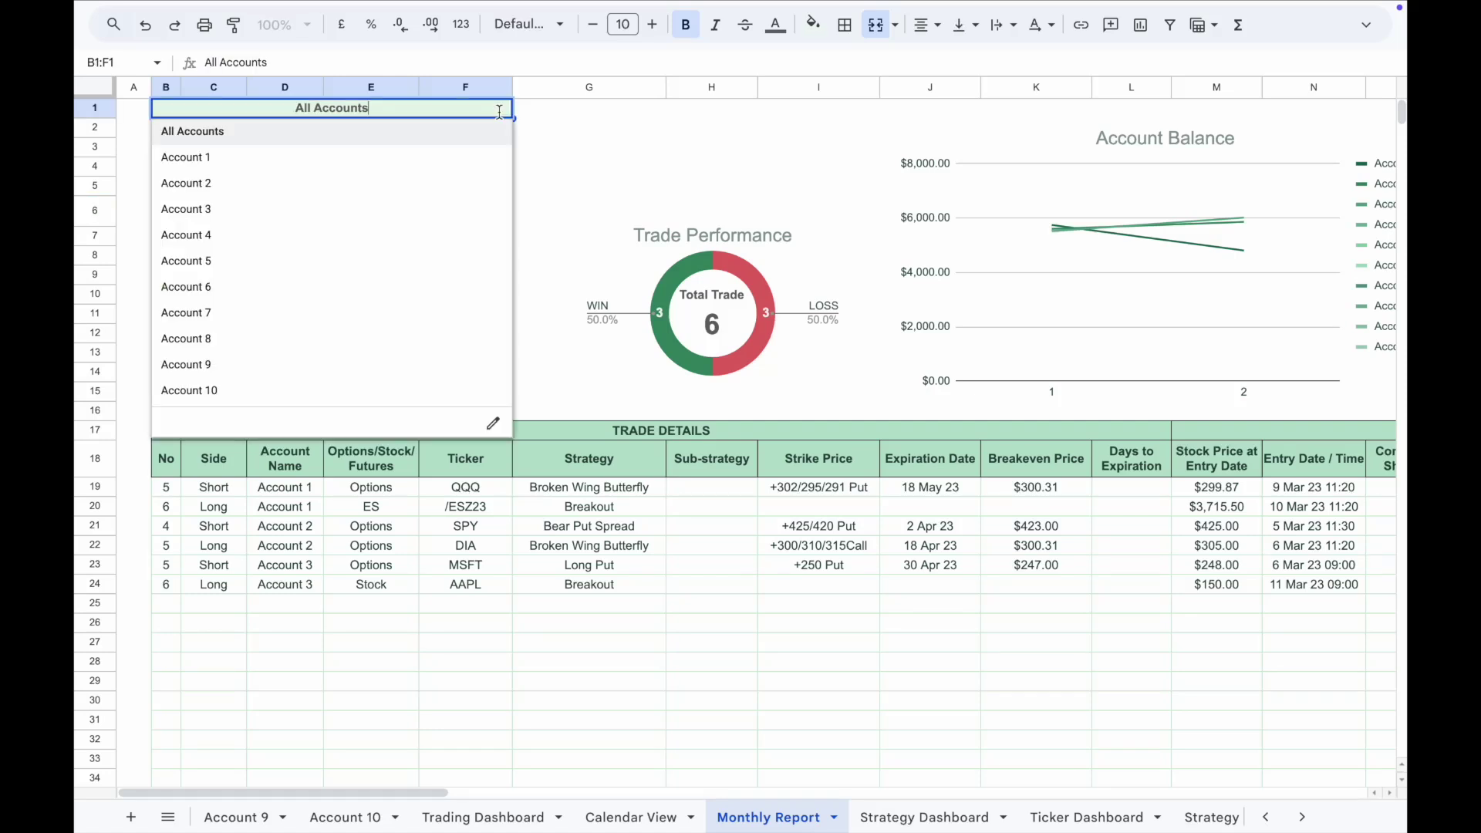
left_click(440, 154)
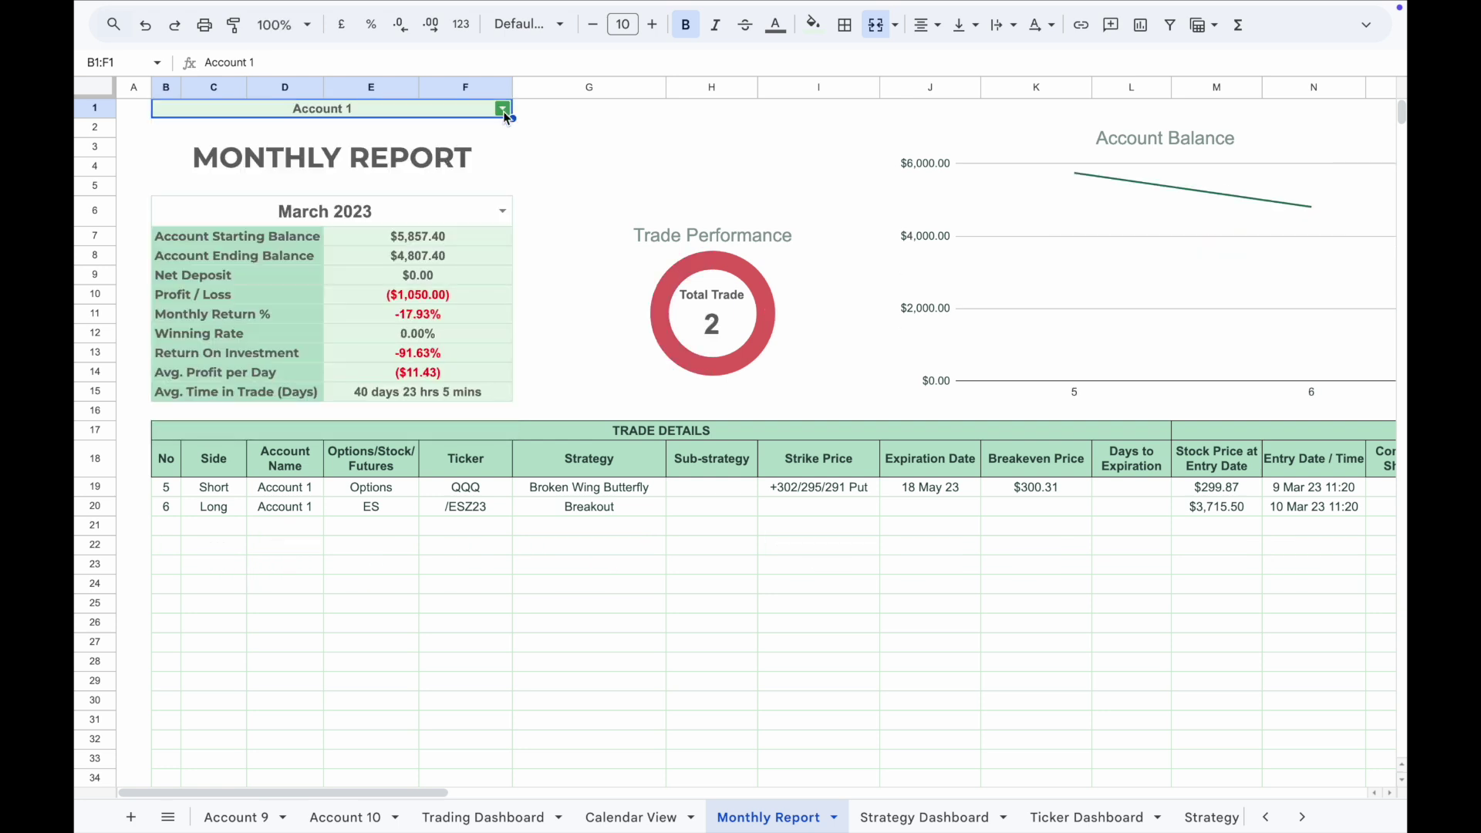
left_click(505, 111)
left_click(461, 133)
Set the Monthly Report's month to April 2023 and examine its account balance, ticker and strategy performance charts
left_click(502, 209)
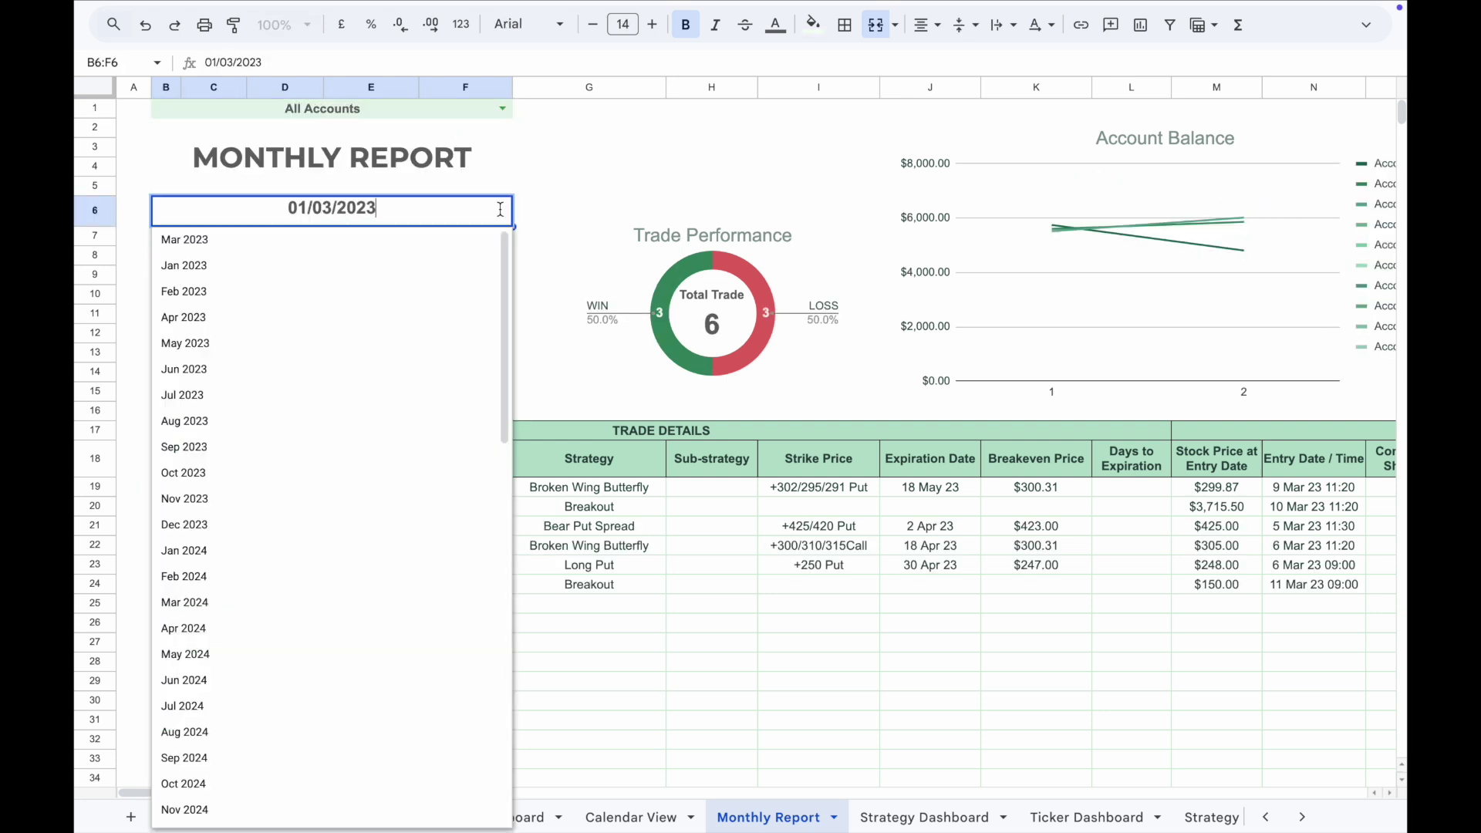
left_click(457, 317)
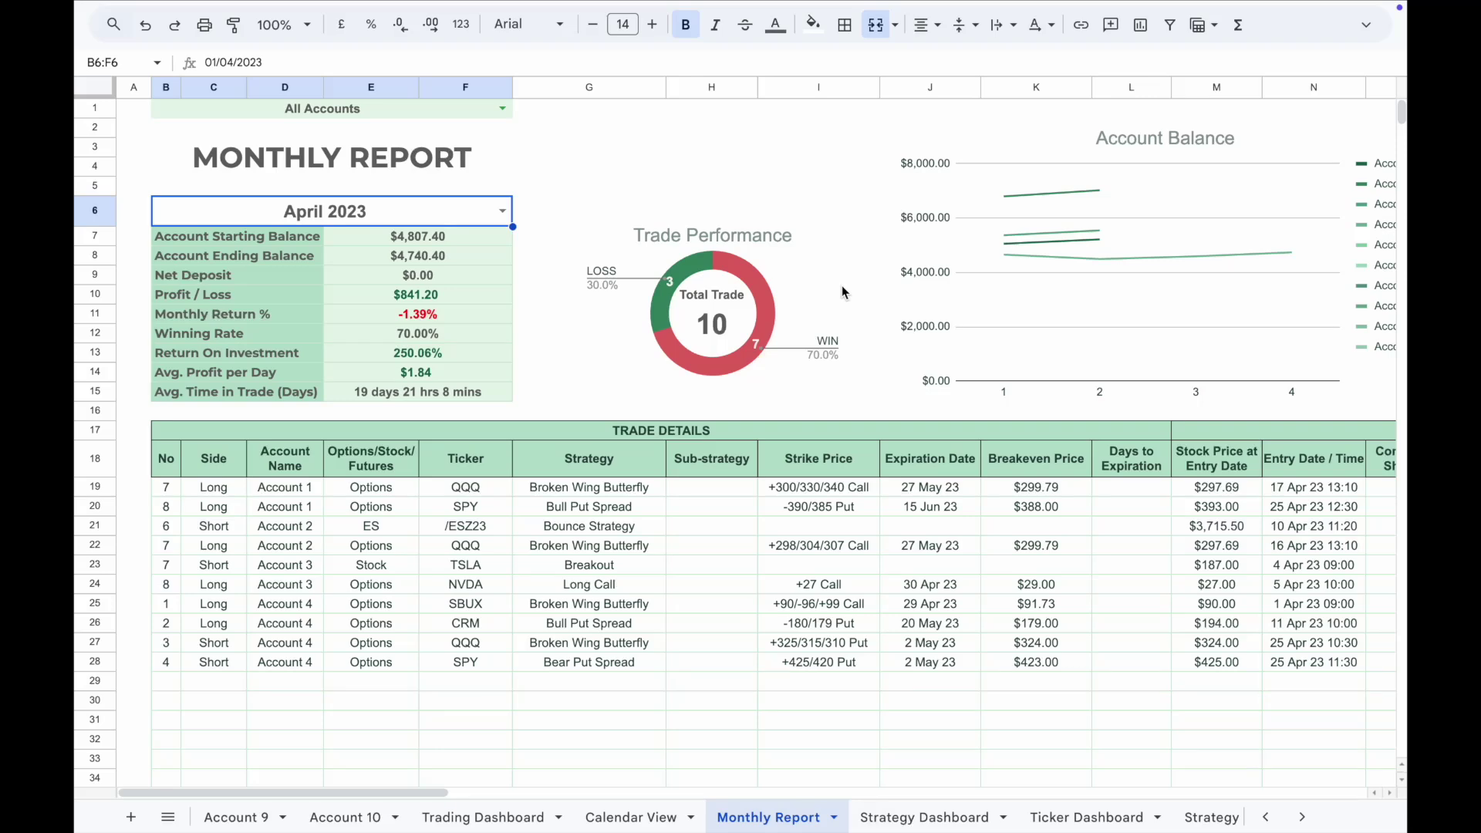
scroll(842, 292, "right", 10)
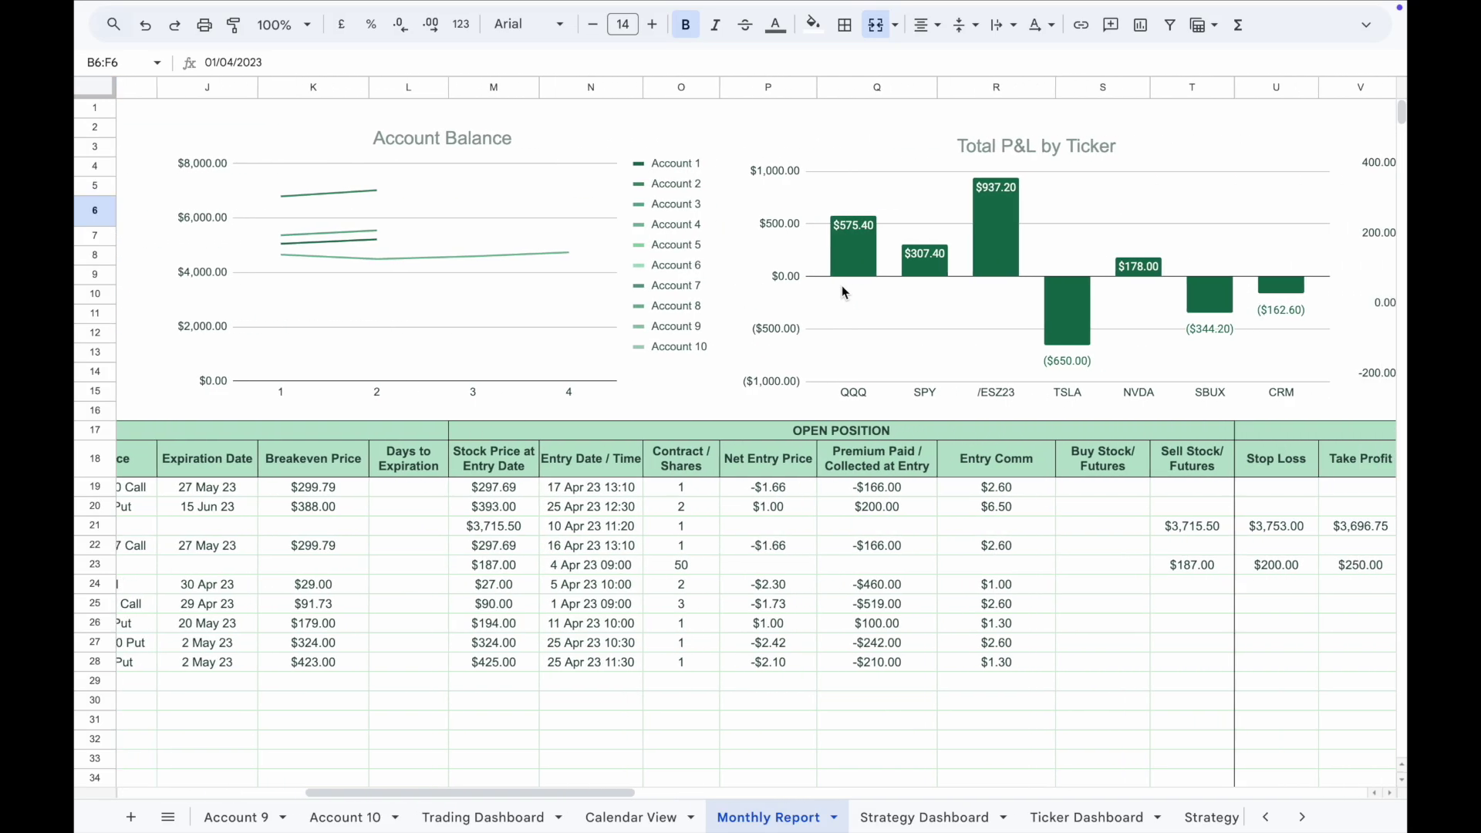
scroll(843, 290, "right", 7)
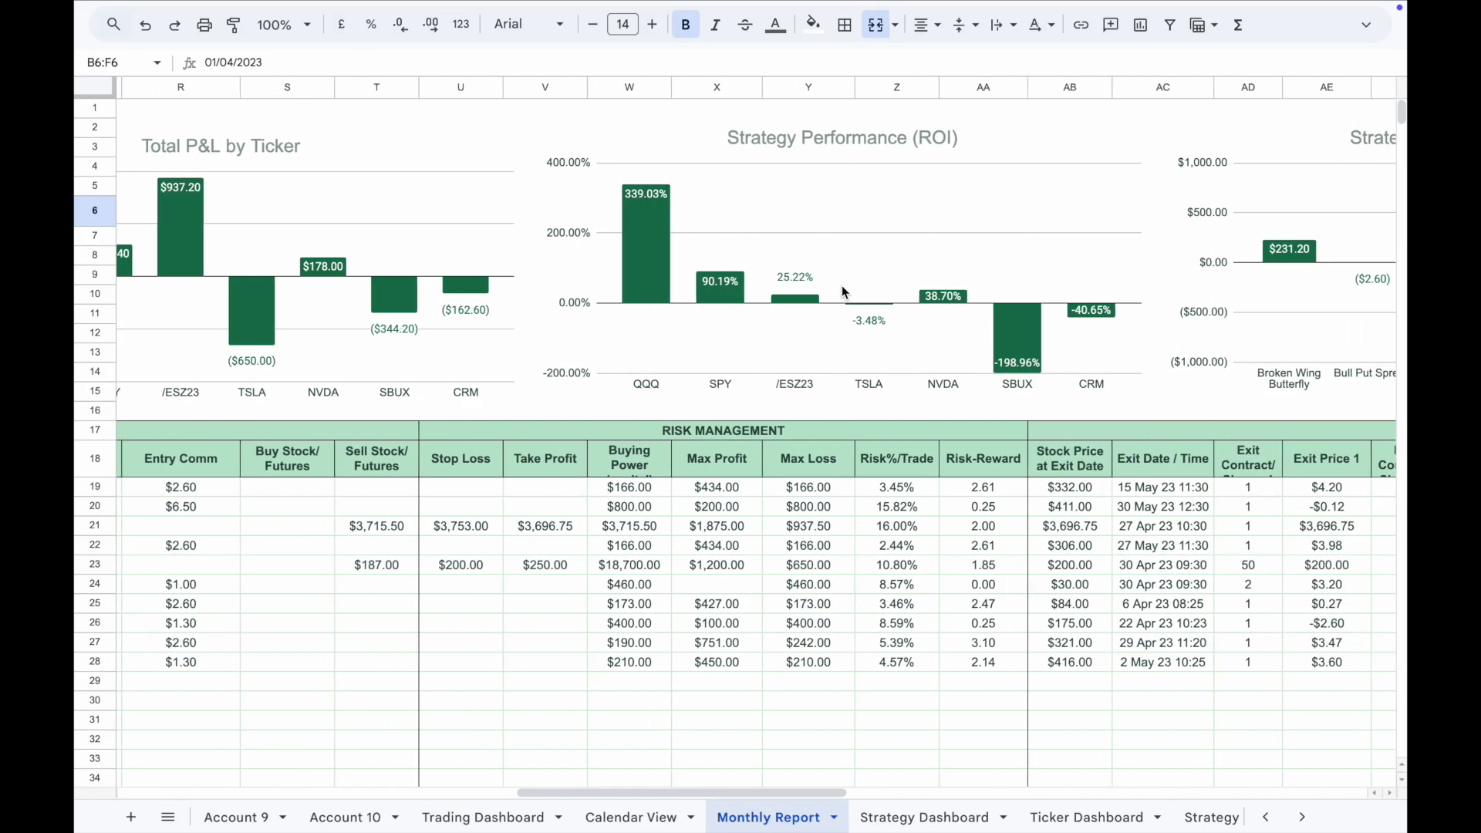
scroll(805, 254, "right", 12)
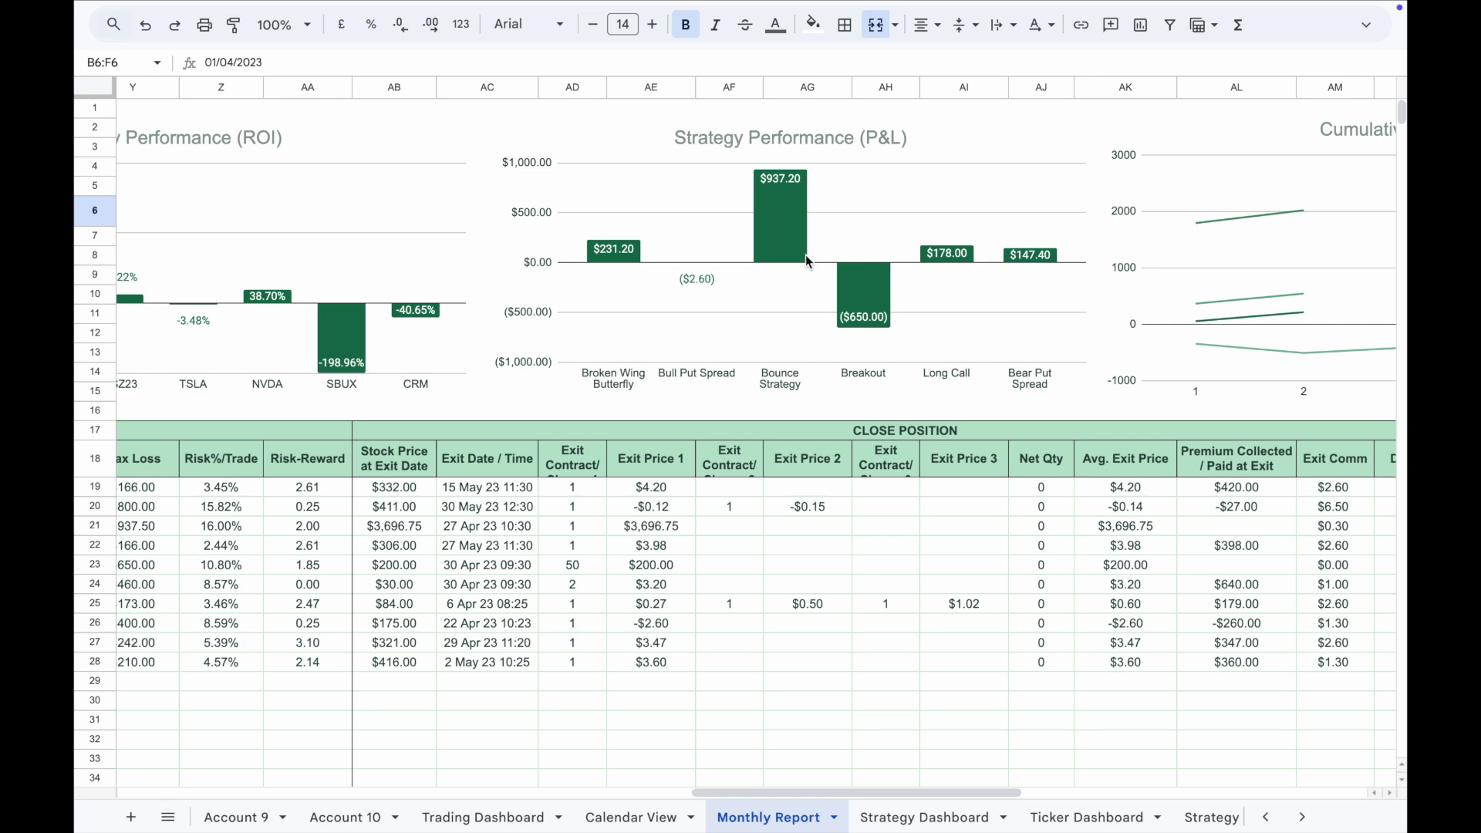
scroll(909, 262, "right", 5)
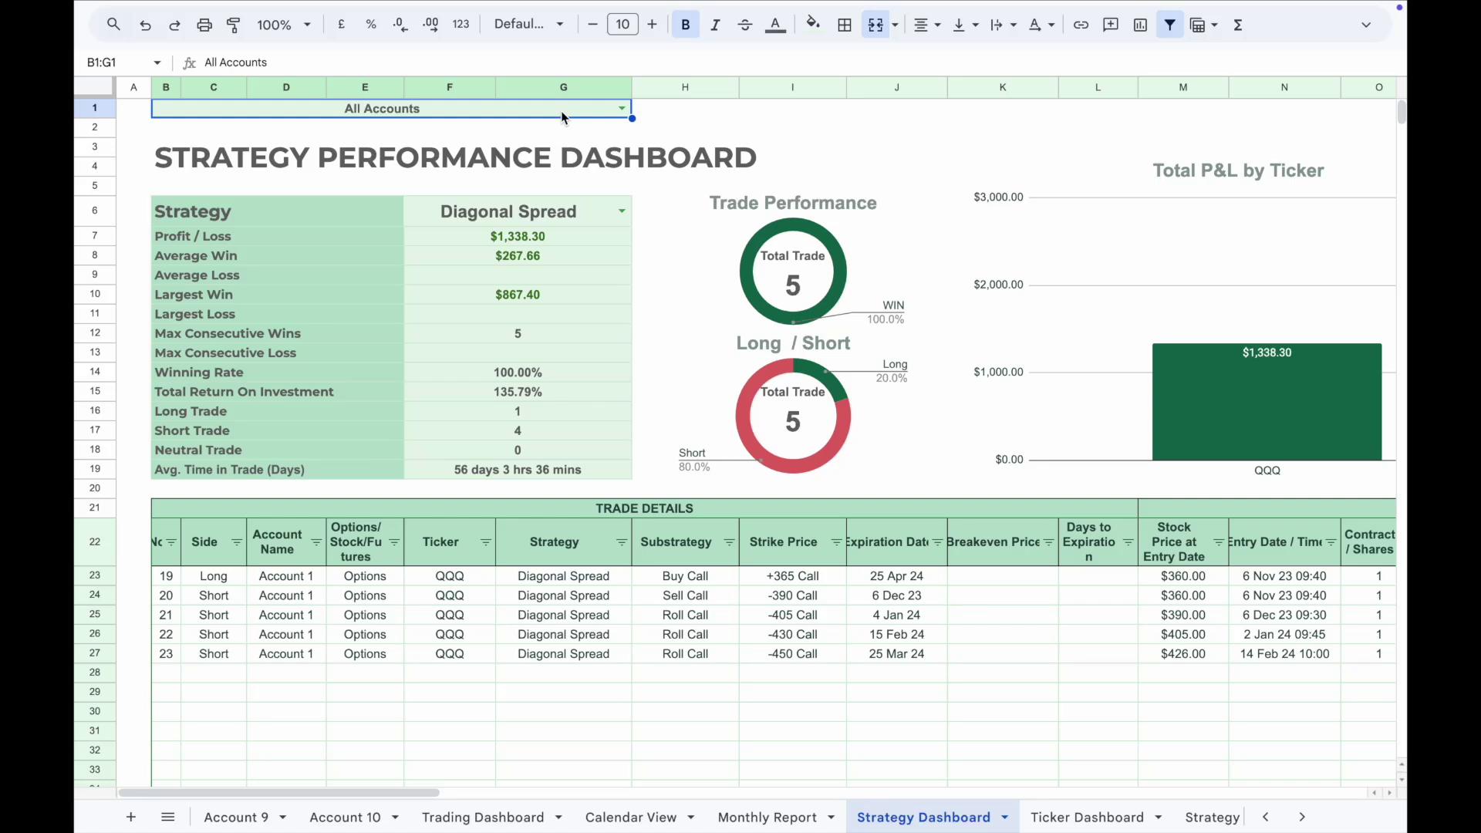
Set the Strategy Dashboard to Account 1 and the Wheel strategy, and examine its P&L charts and trade table filters
left_click(620, 108)
left_click(585, 155)
left_click(575, 205)
left_click(542, 600)
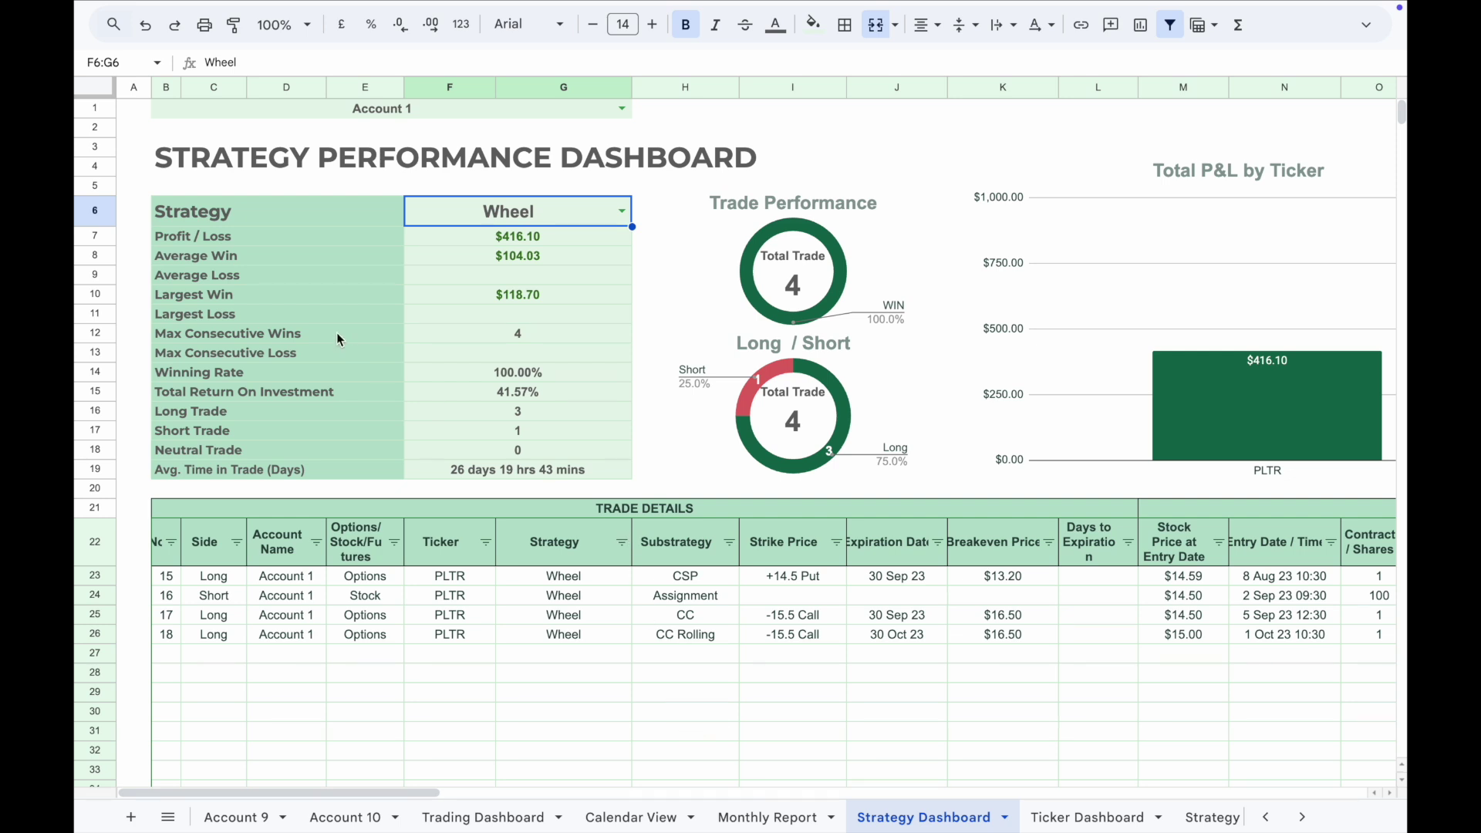
scroll(860, 450, "right", 5)
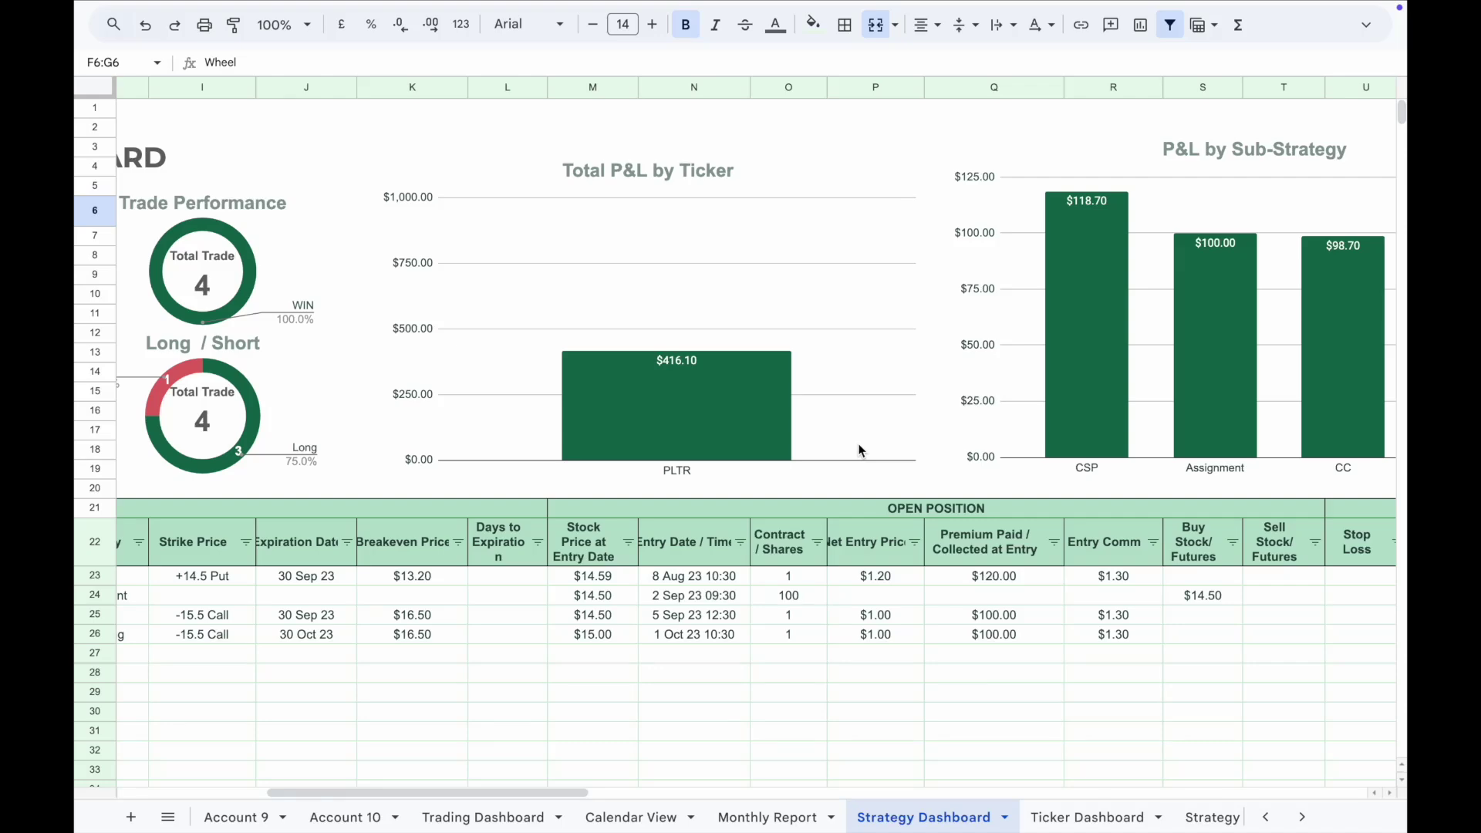
left_click(739, 543)
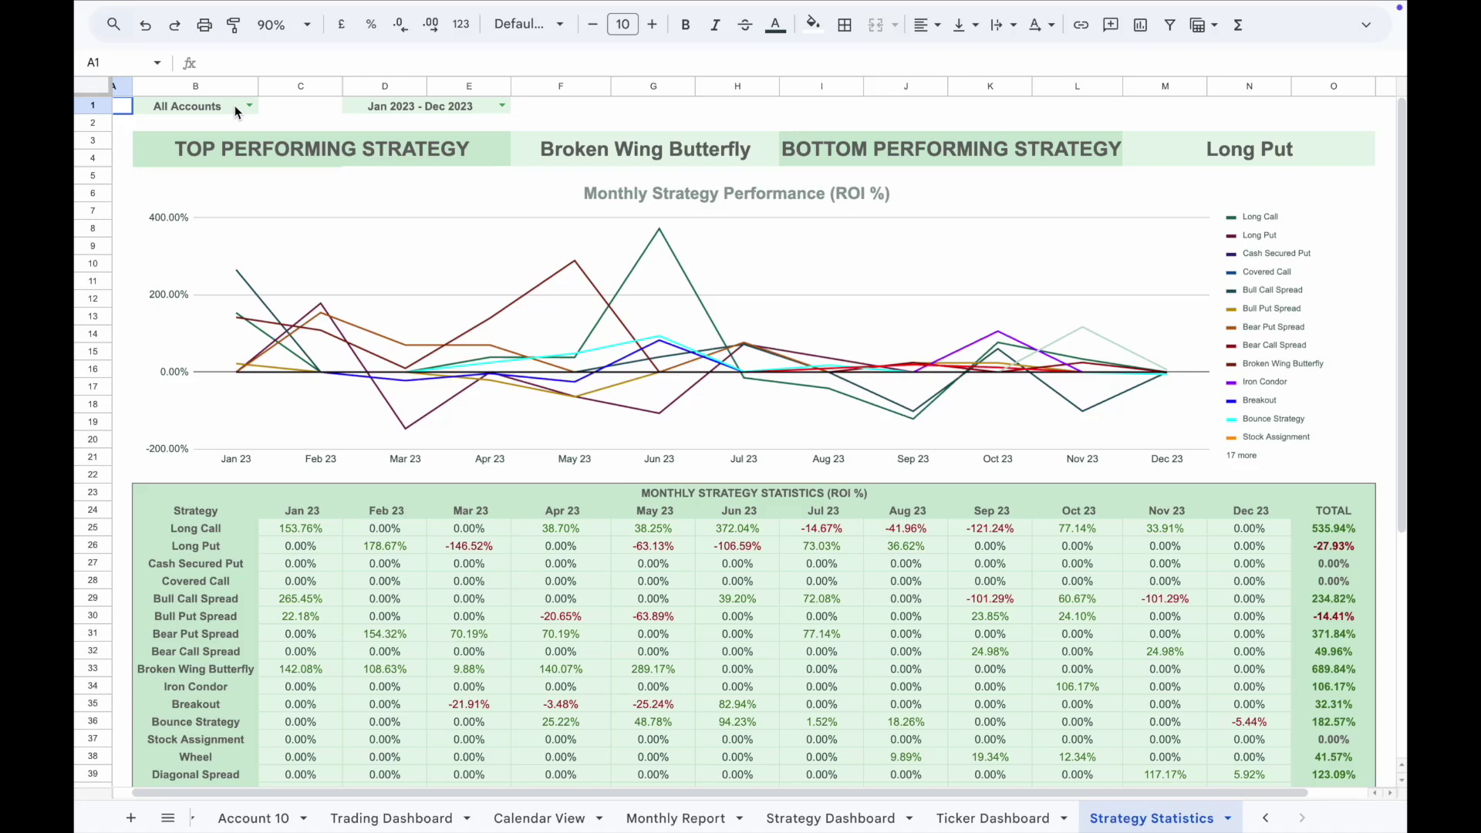
Open the reporting period choices on the Strategy Statistics sheet
left_click(501, 107)
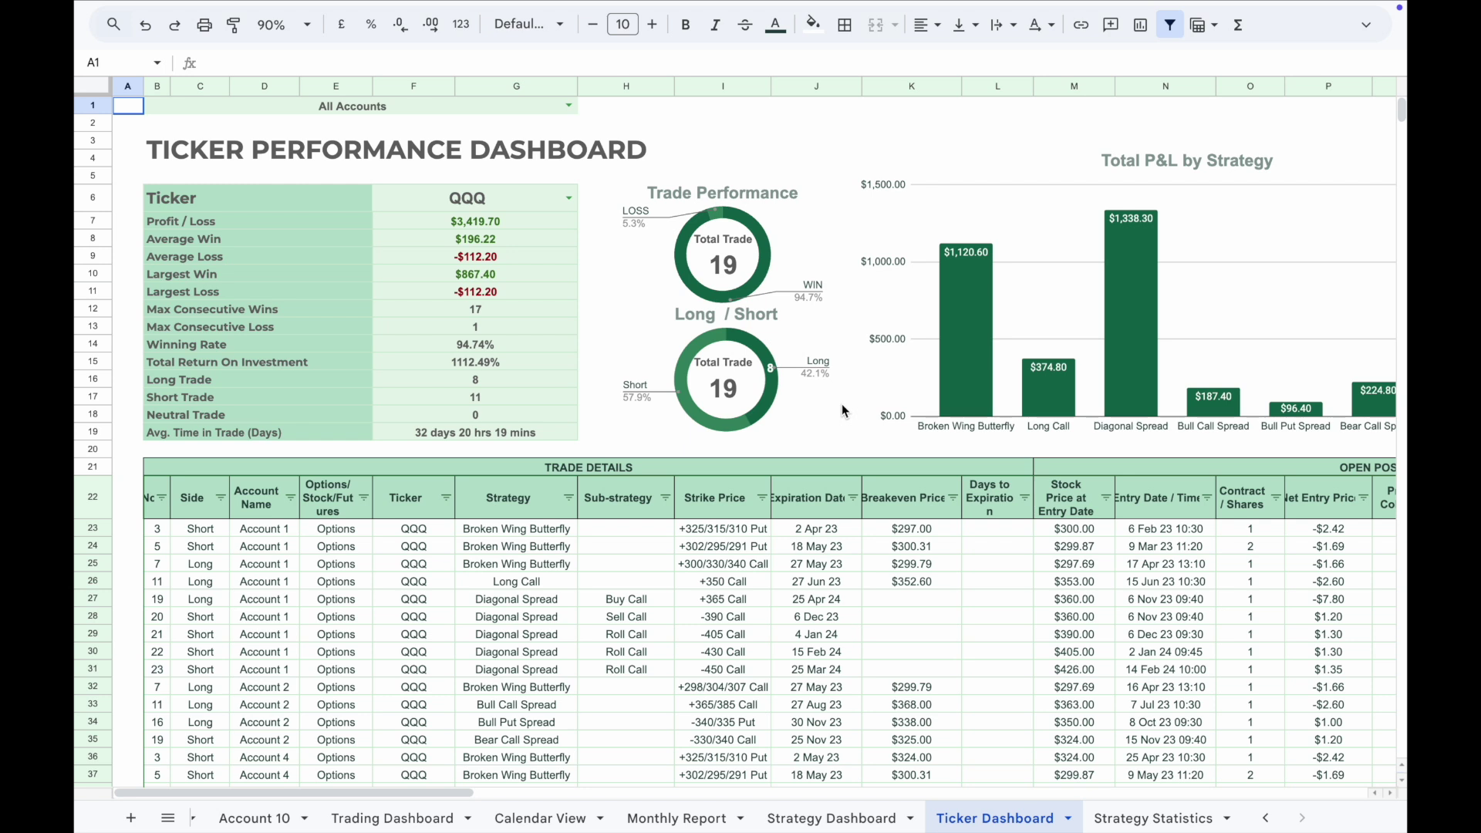
Set the Ticker Dashboard's ticker to Options and examine the resulting P&L by strategy
left_click(568, 199)
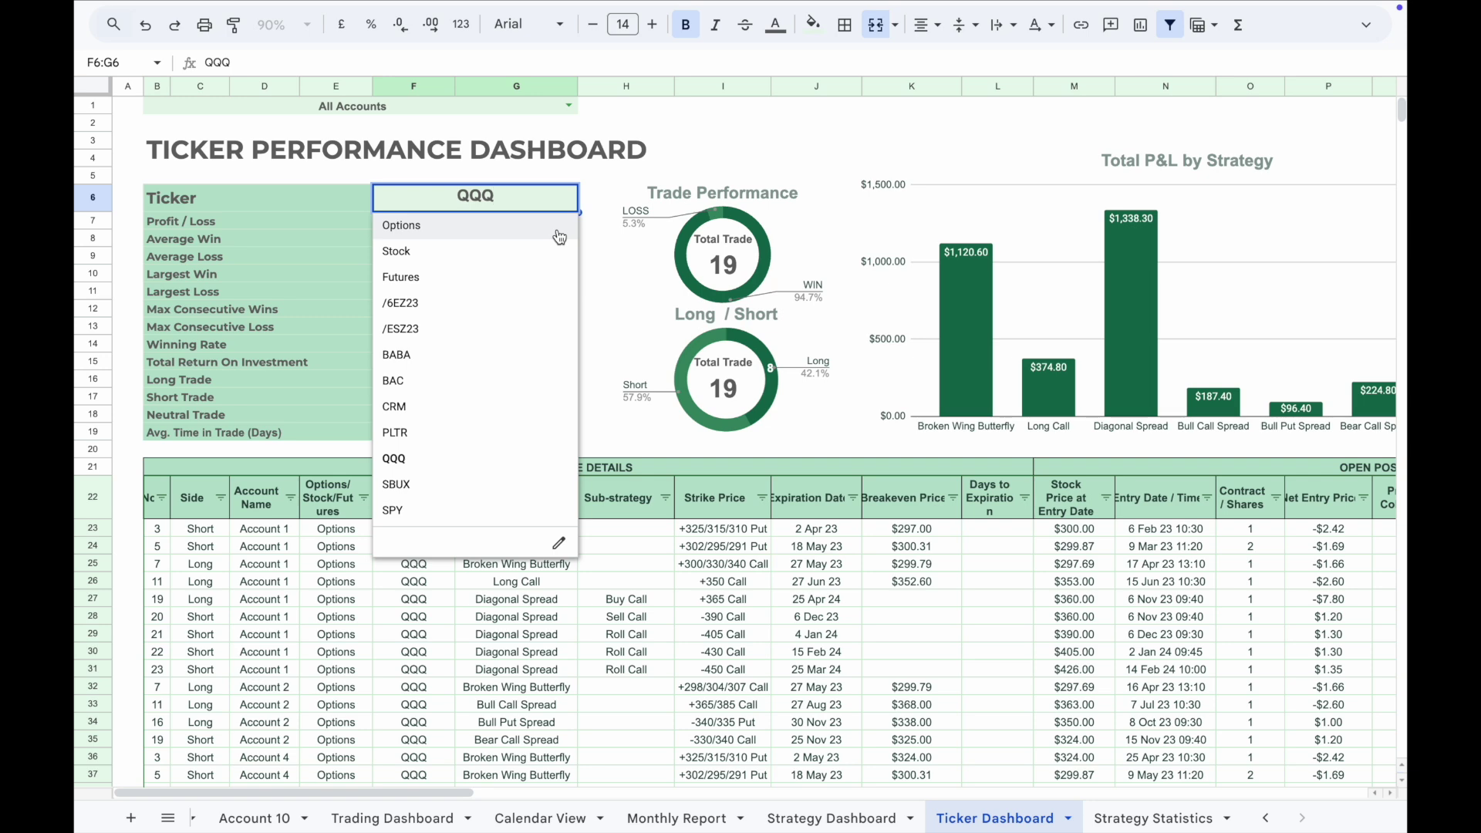
left_click(559, 231)
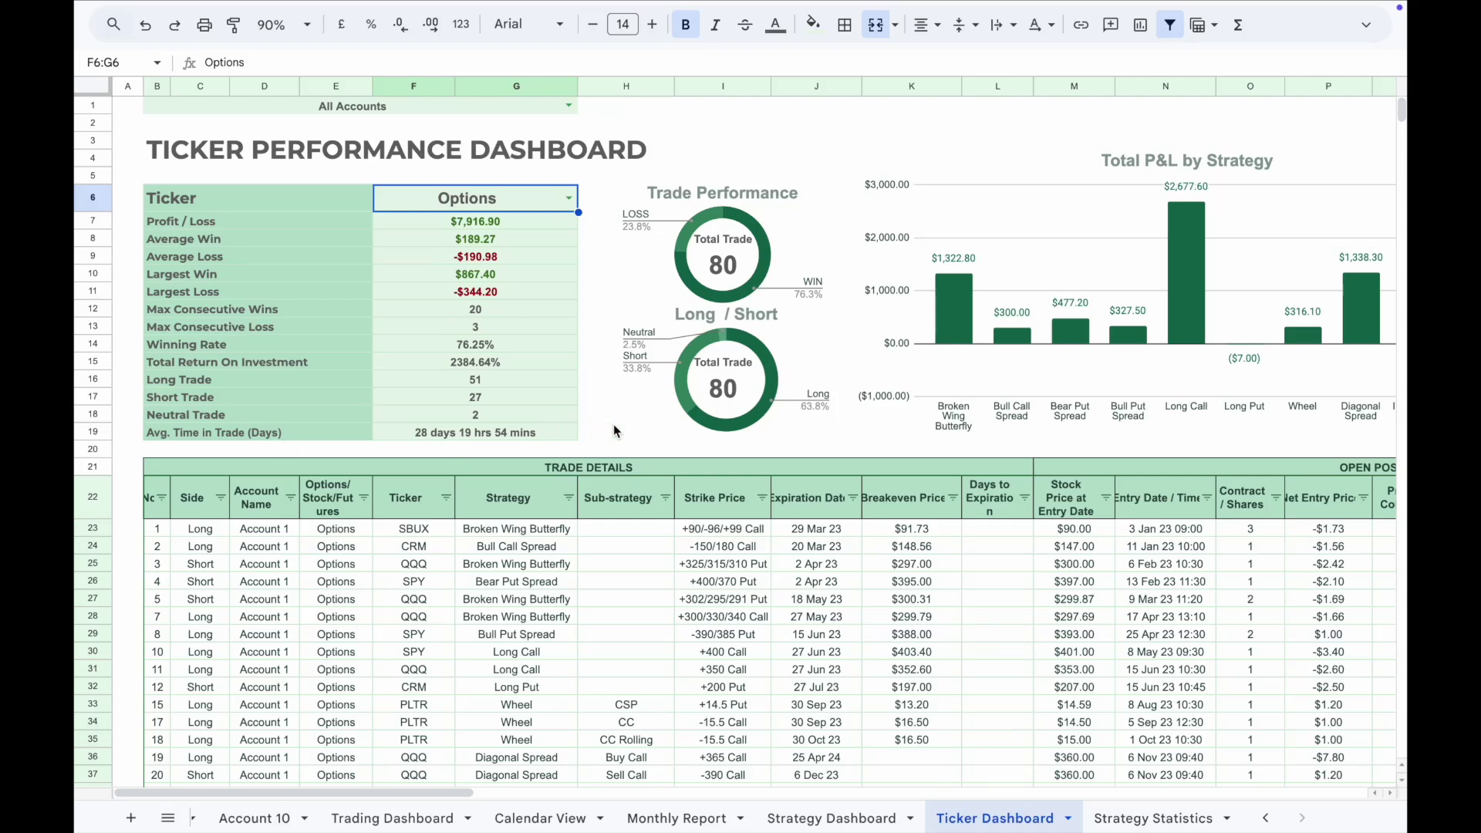
scroll(613, 424, "right", 4)
Open the Calendar View, and on the Trading Dashboard examine the monthly trade statistics and their year choices
left_click(547, 817)
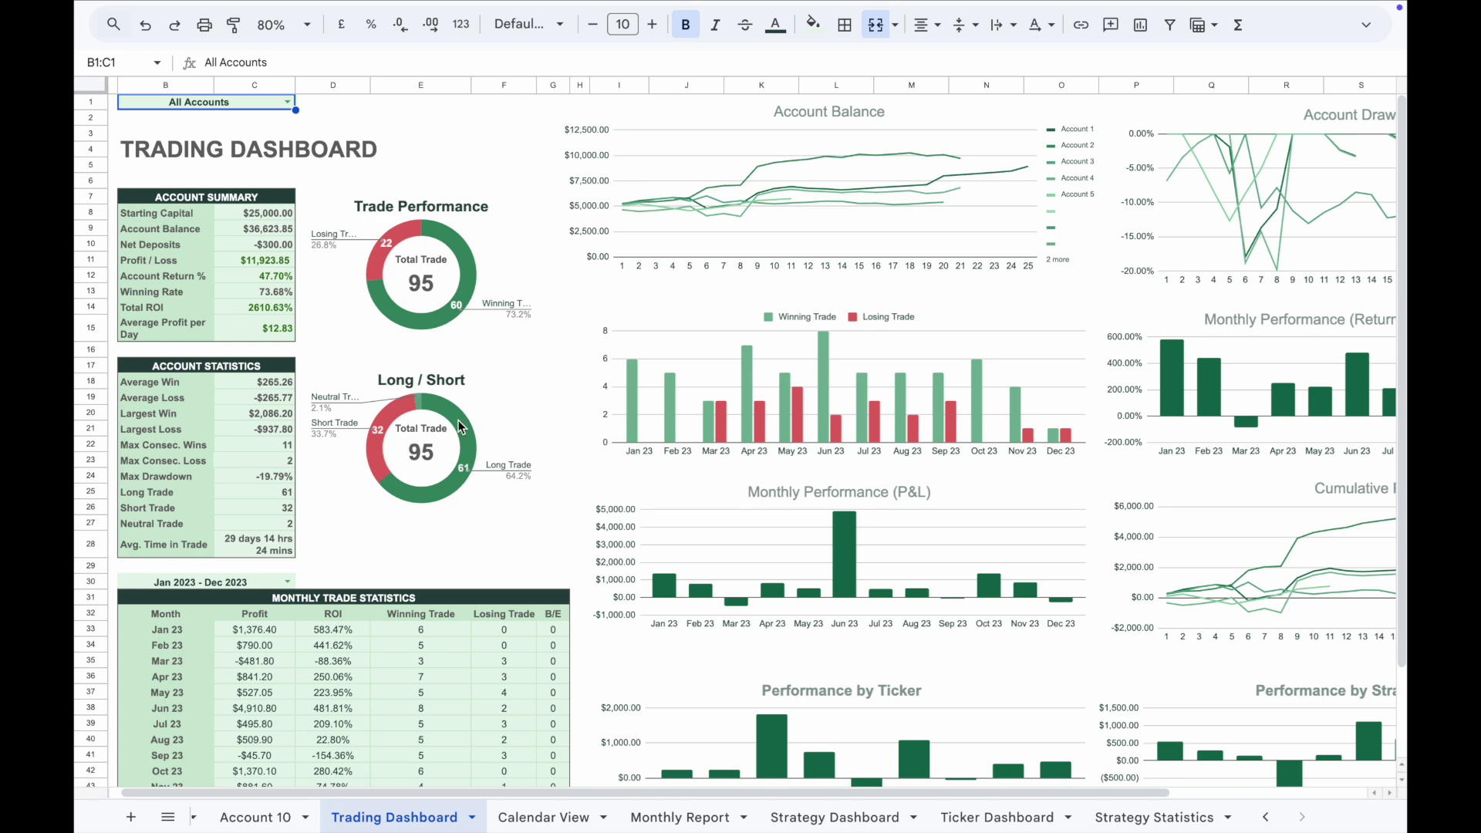
scroll(459, 427, "down", 3)
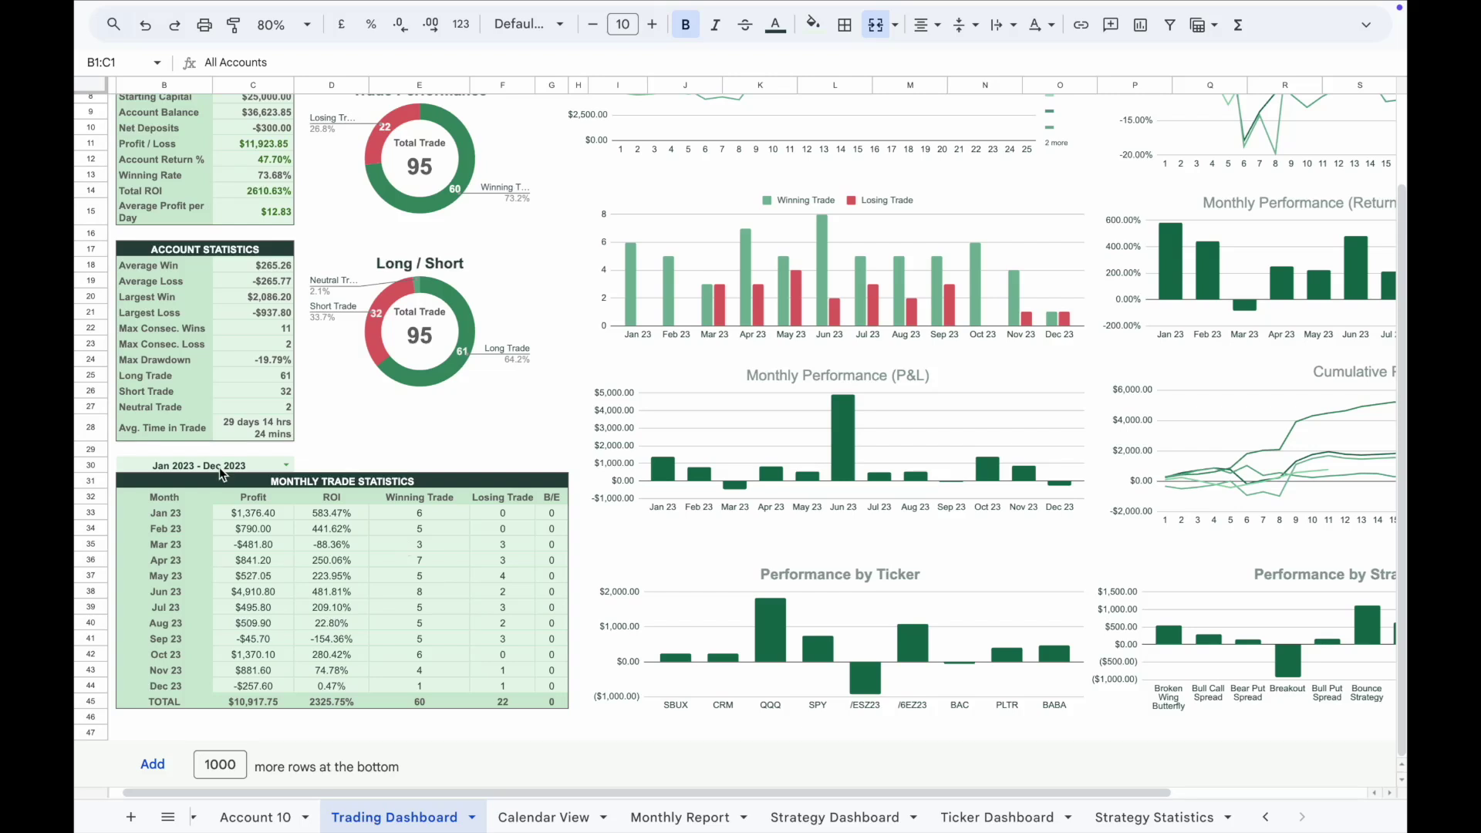
left_click(271, 465)
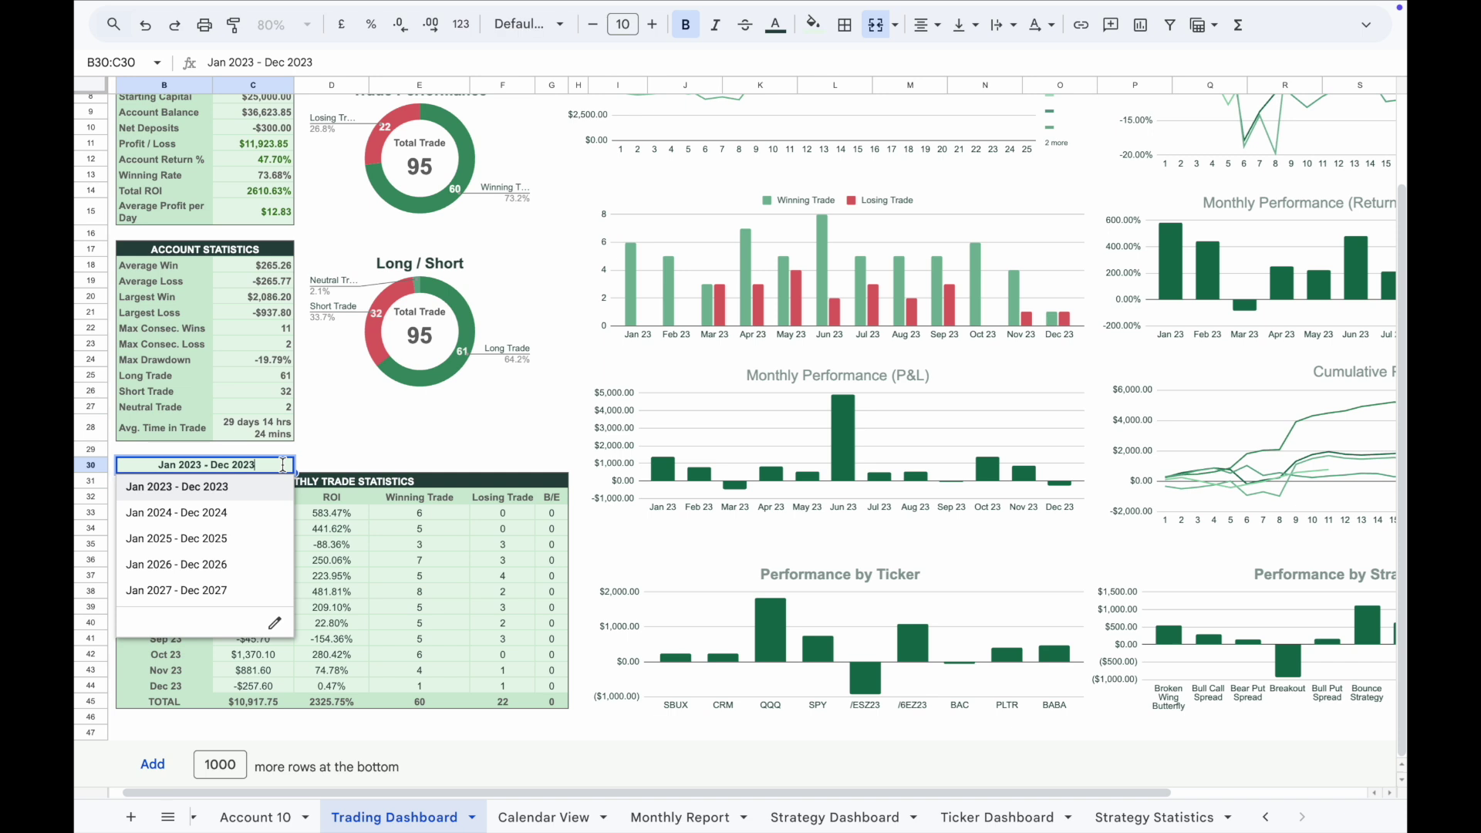
left_click(315, 467)
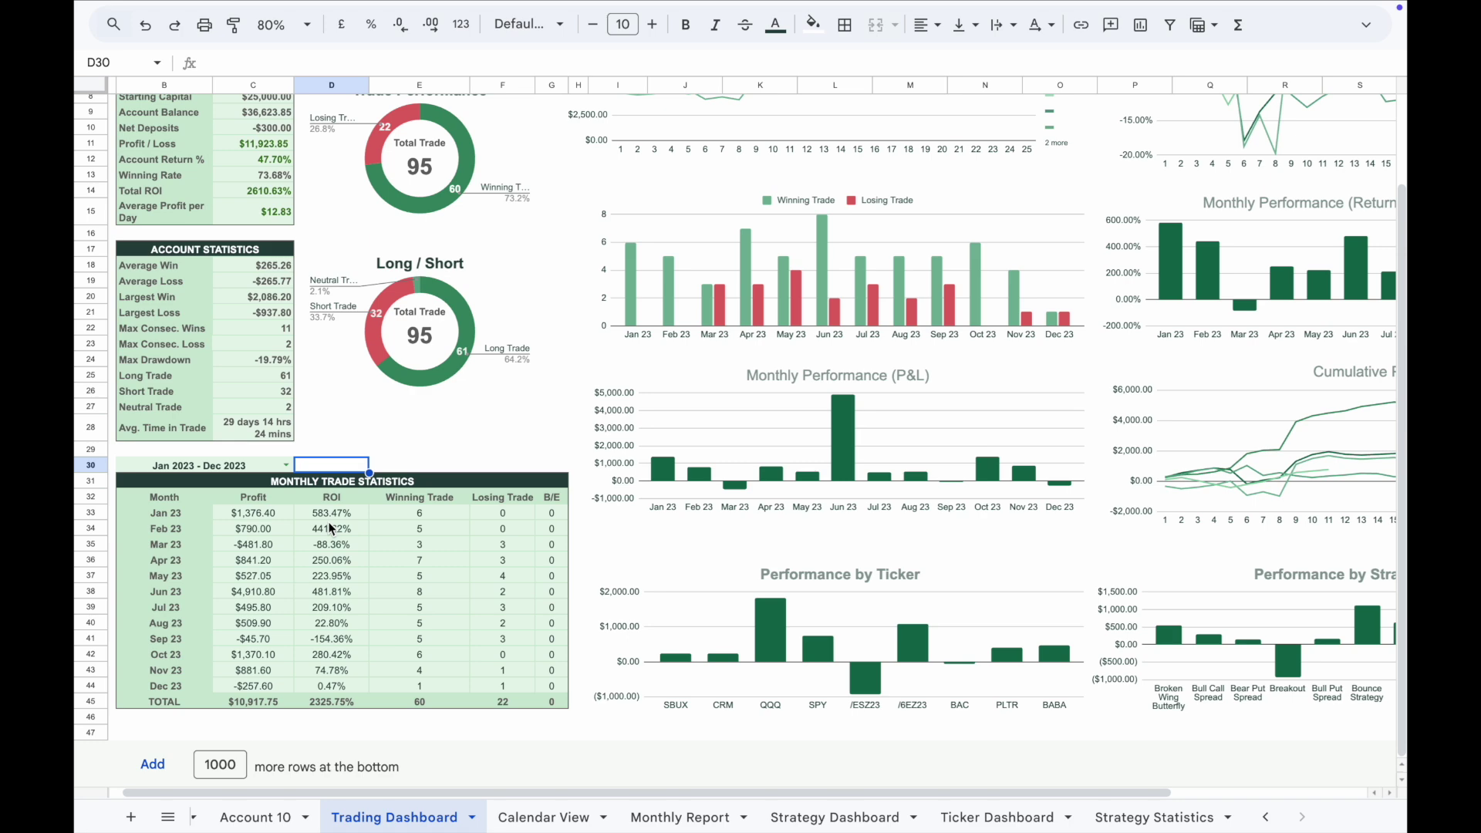
In the Trading Dashboard's Account Balance chart, open the series formatting for Account 1 and its line color choices
scroll(603, 266, "up", 3)
scroll(603, 265, "right", 2)
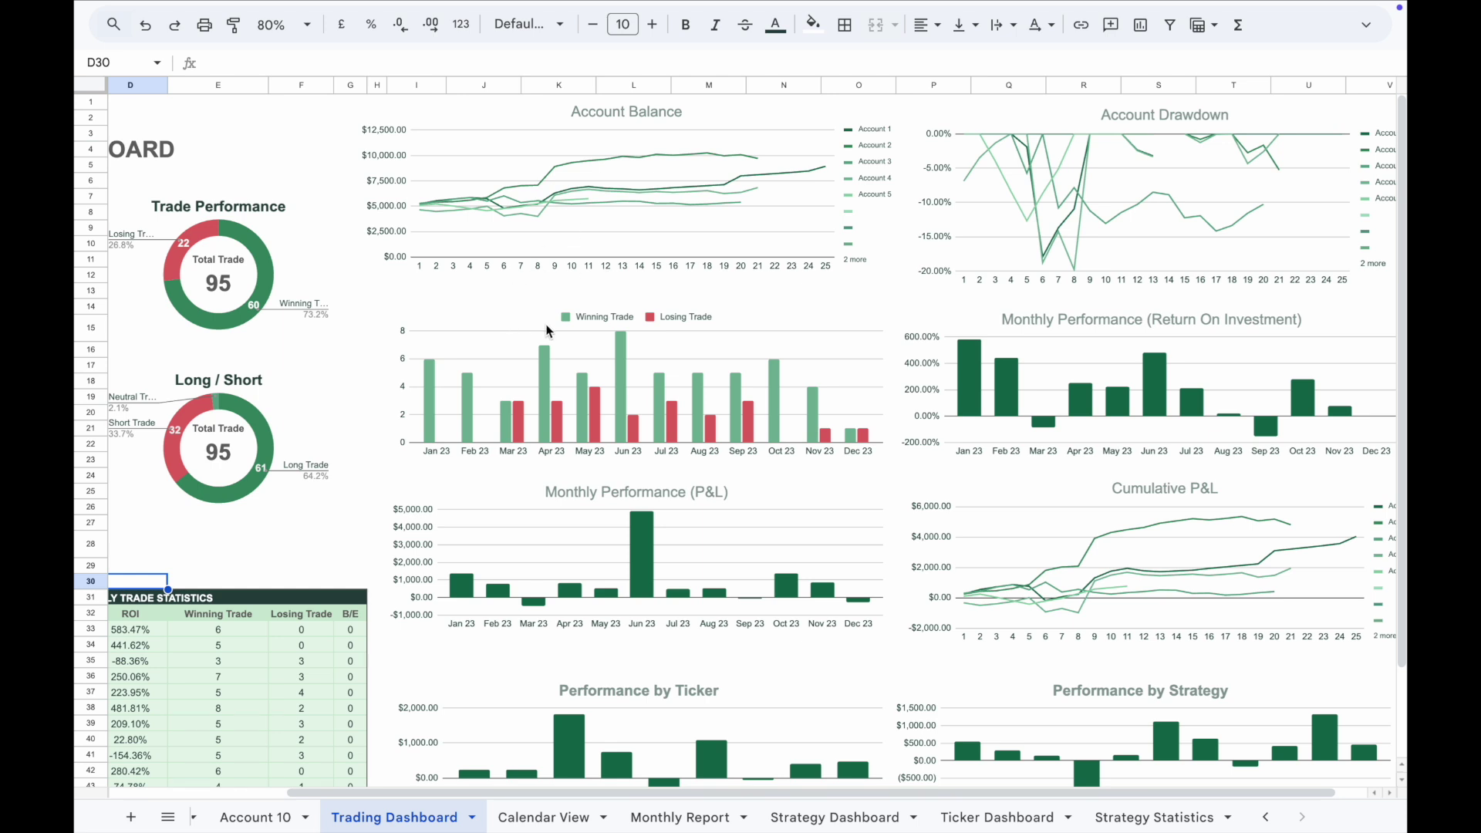
scroll(548, 320, "right", 1)
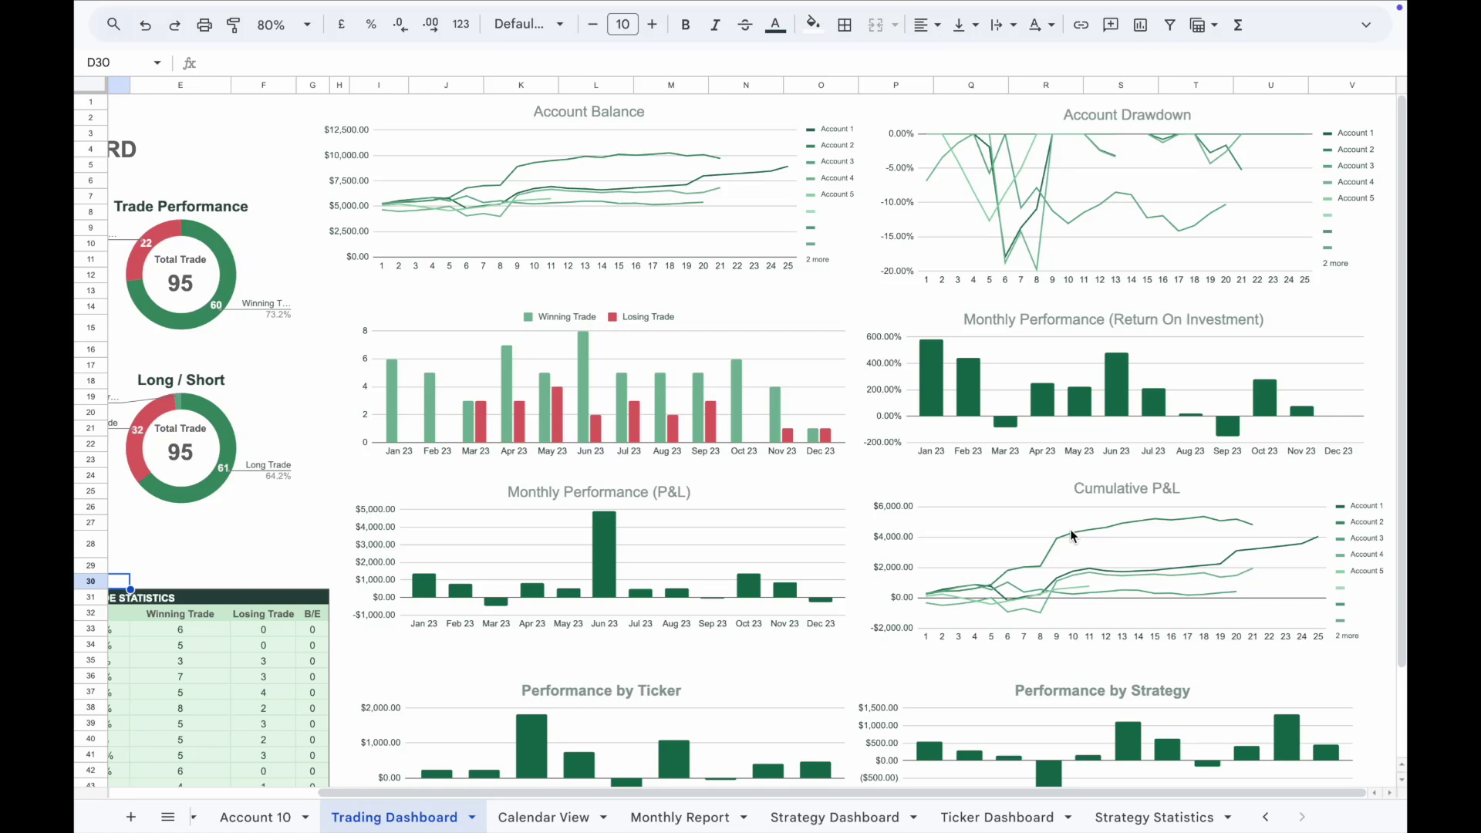
left_click(850, 126)
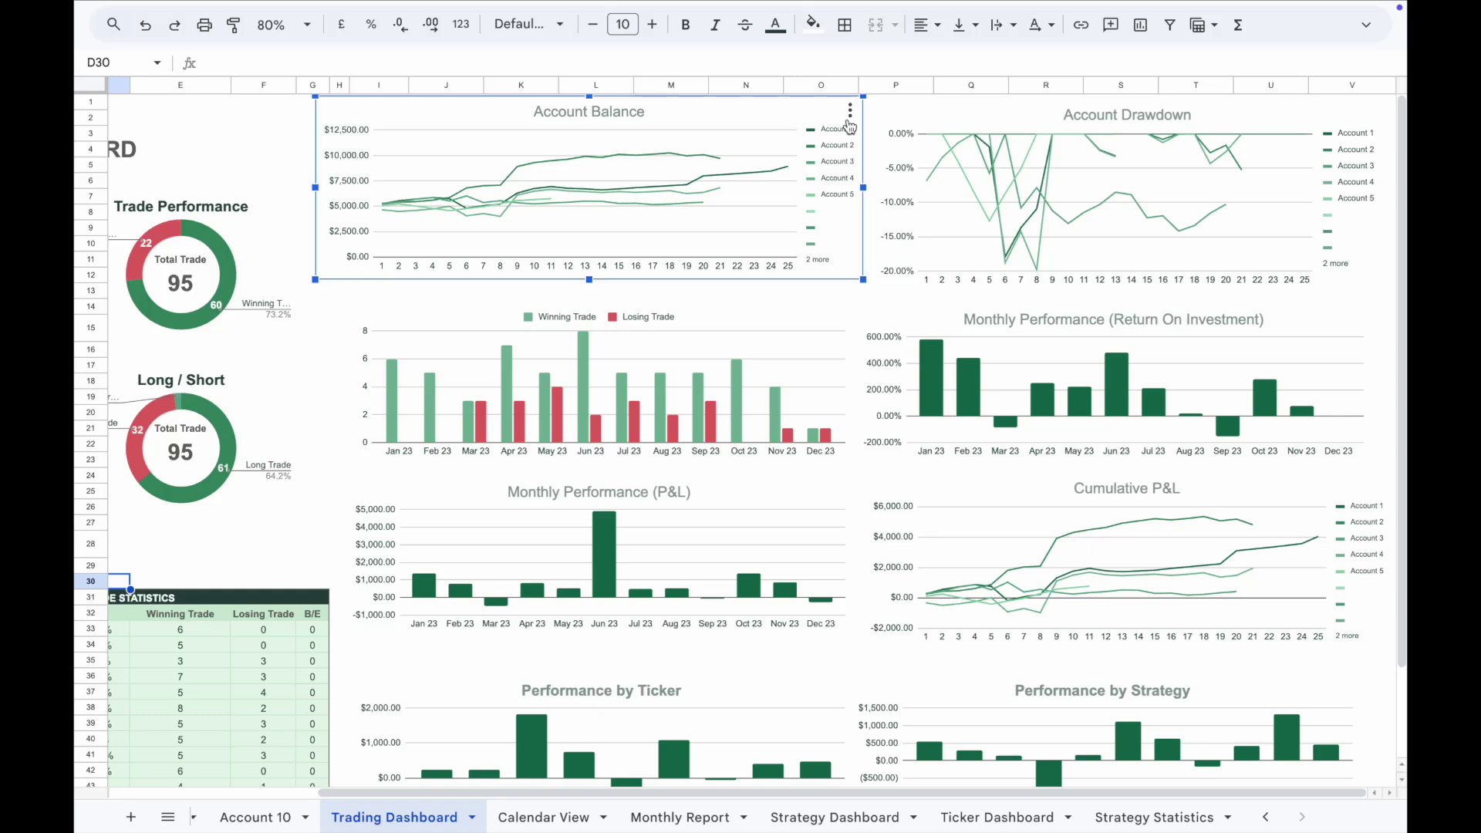
left_click(850, 115)
left_click(887, 136)
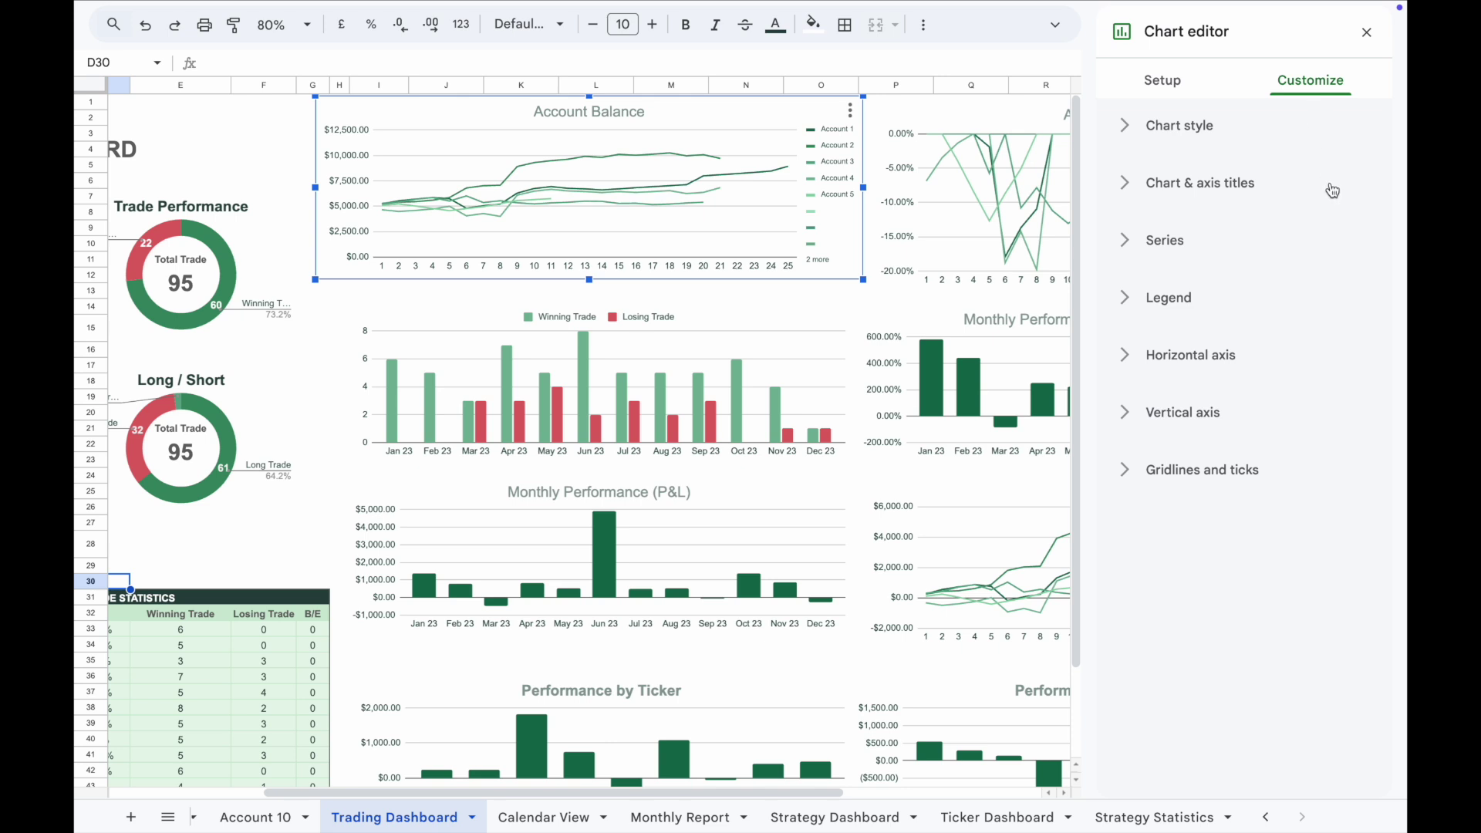
left_click(1214, 249)
left_click(1237, 297)
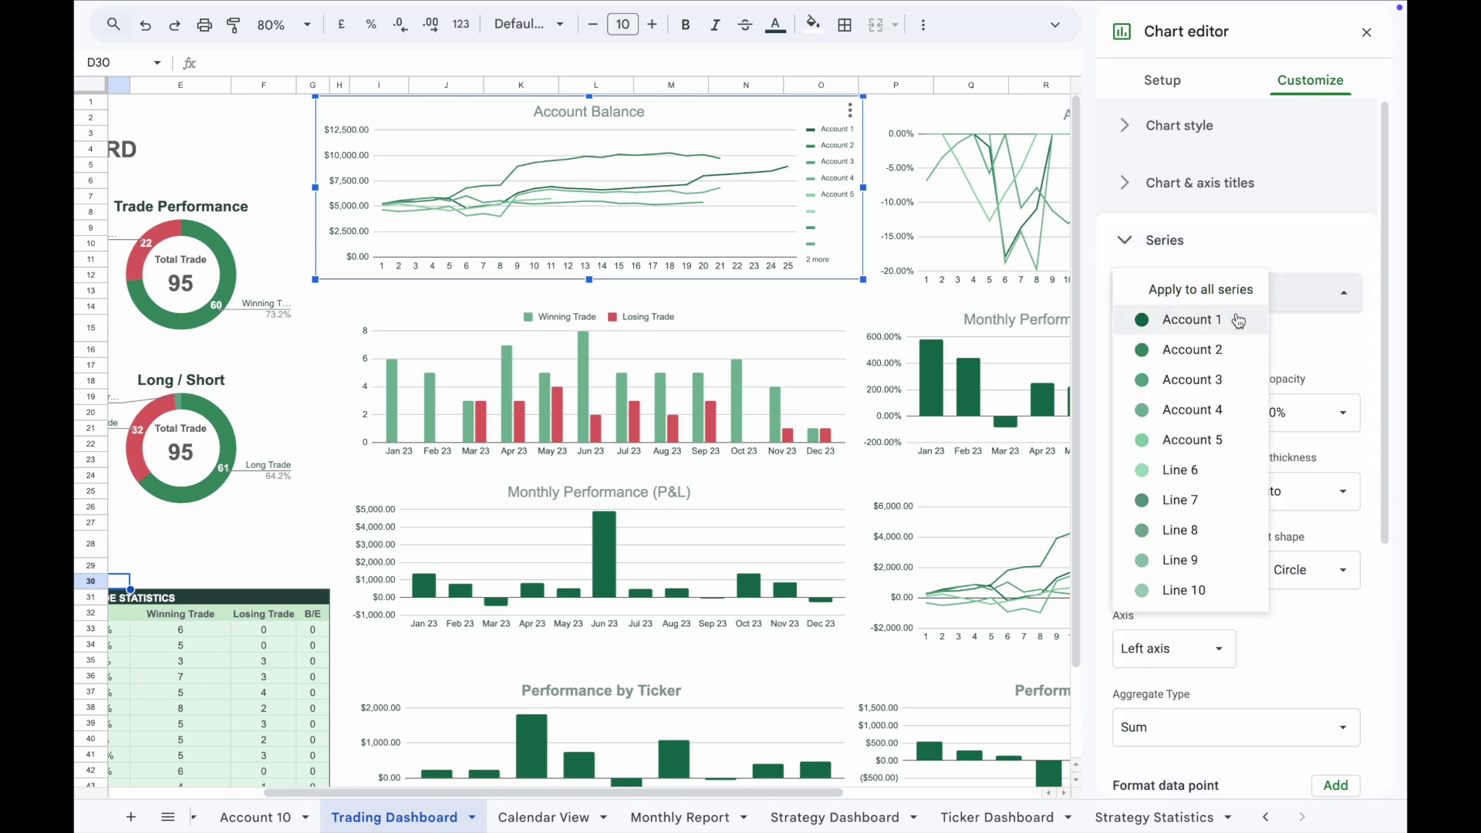
left_click(1232, 321)
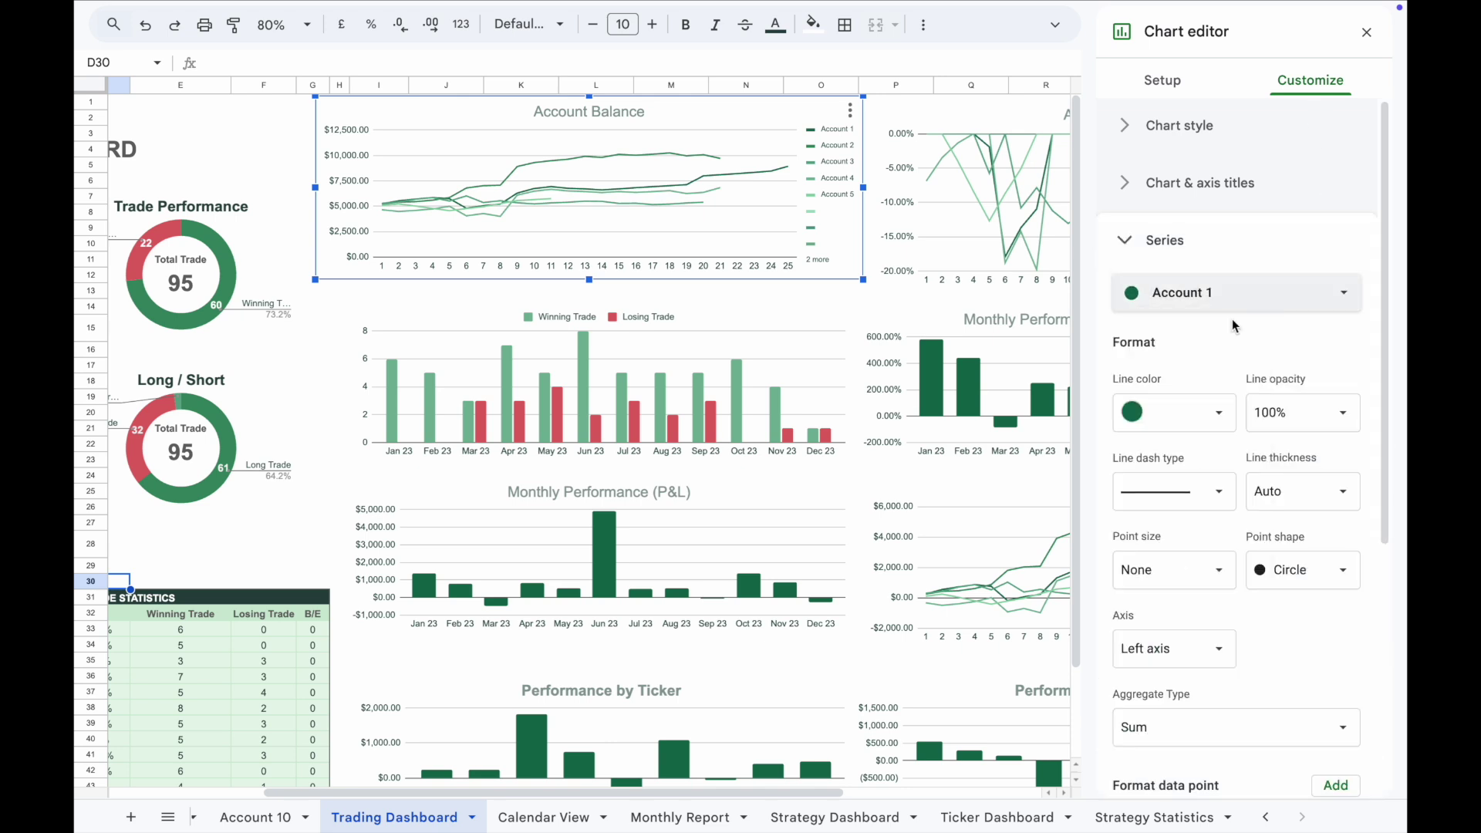
left_click(1222, 411)
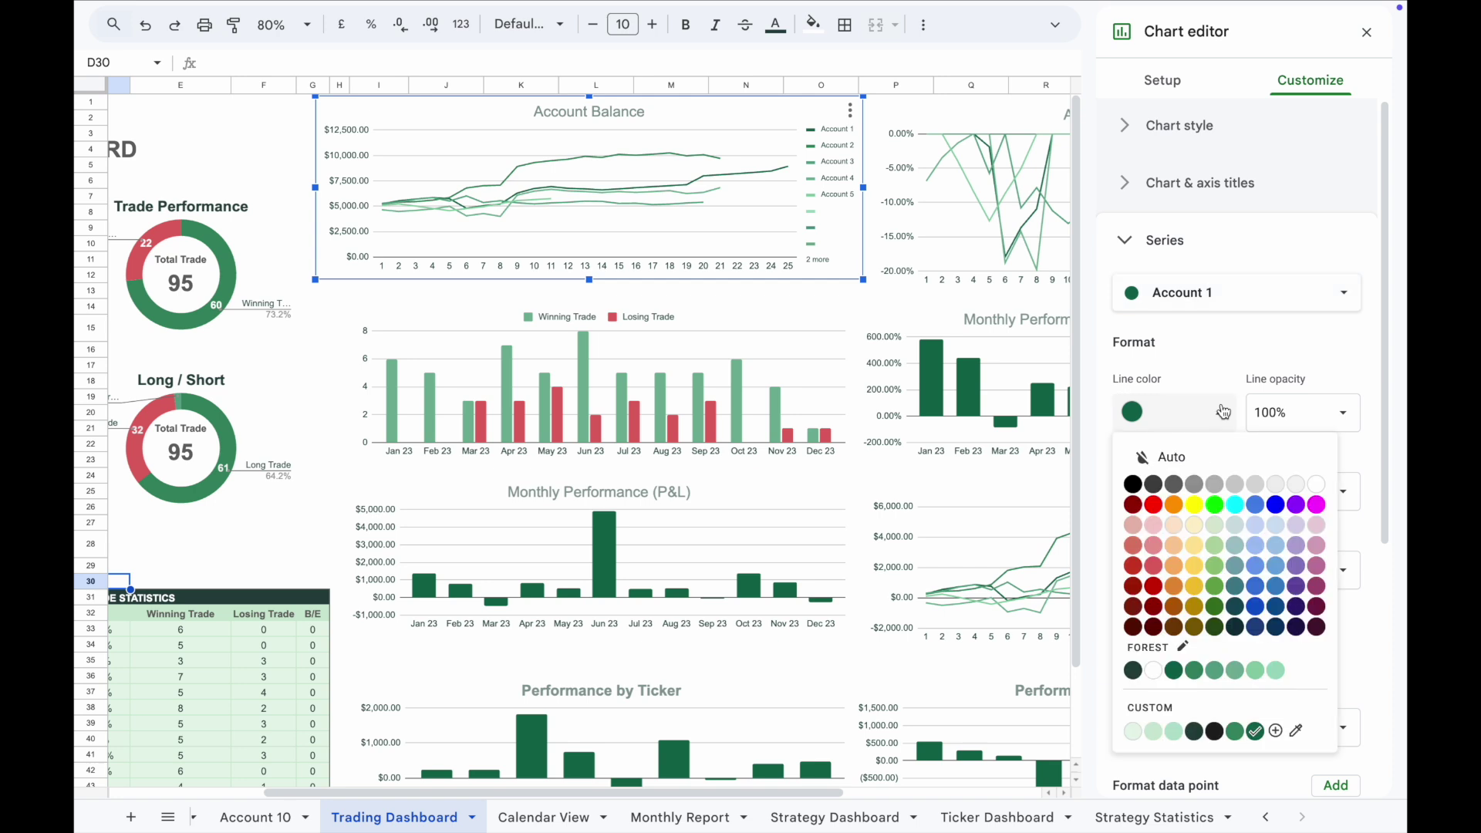
left_click(1254, 505)
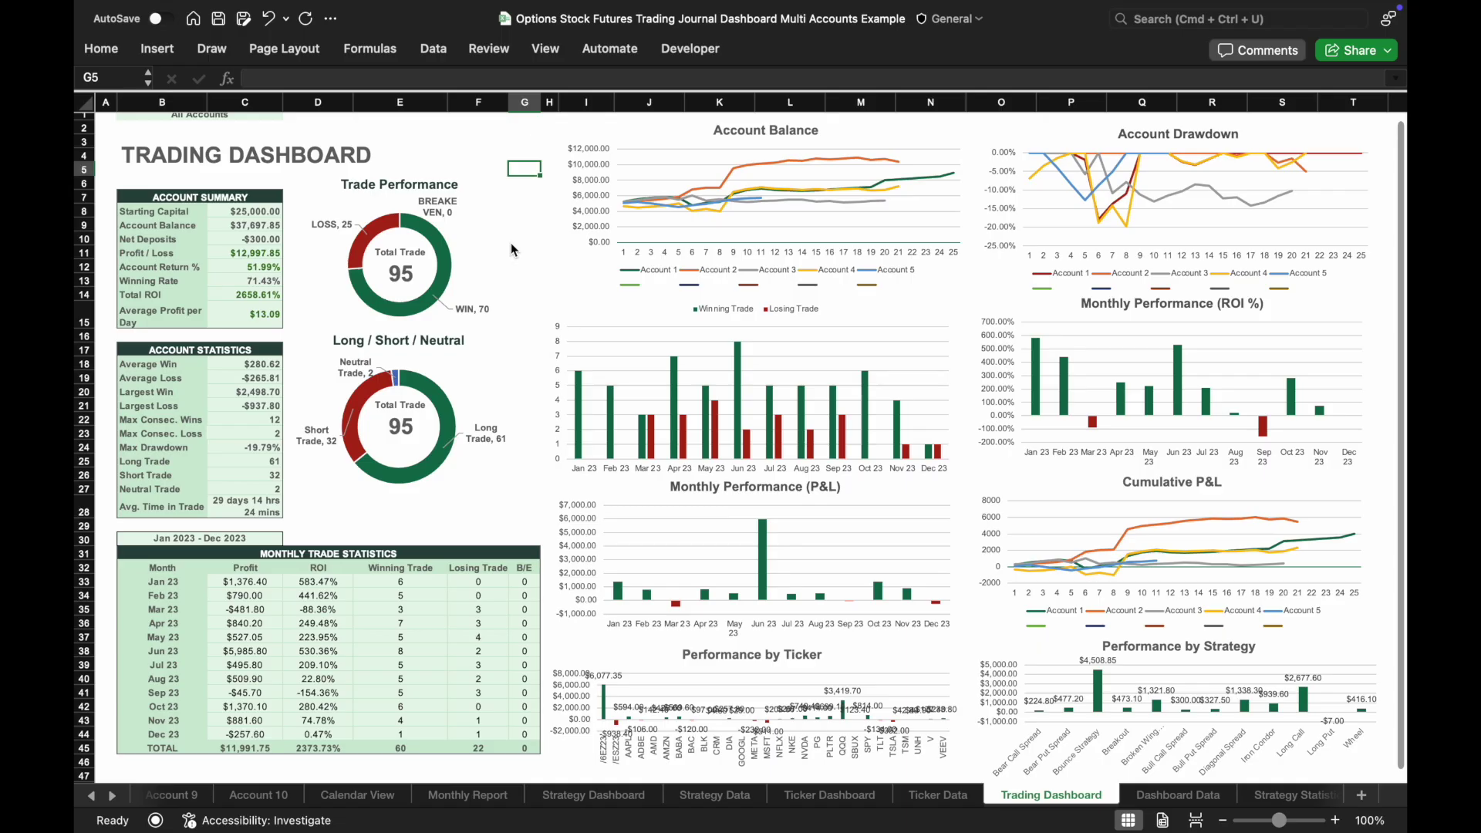
In the Excel version of the Trading Dashboard, open the line format and color choices for the Account Balance chart's Account 2 series
left_click(859, 160)
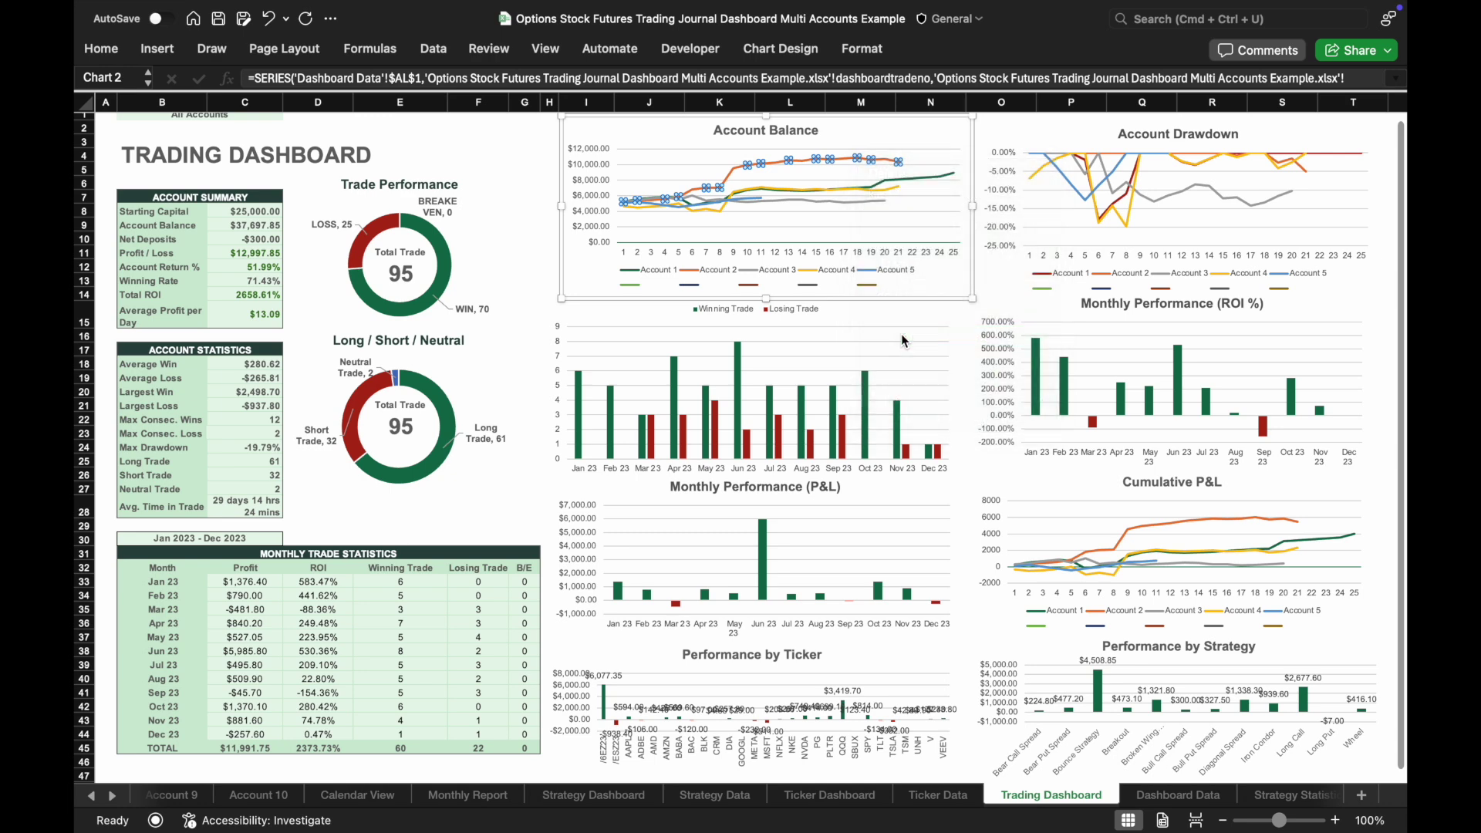
key("super+1")
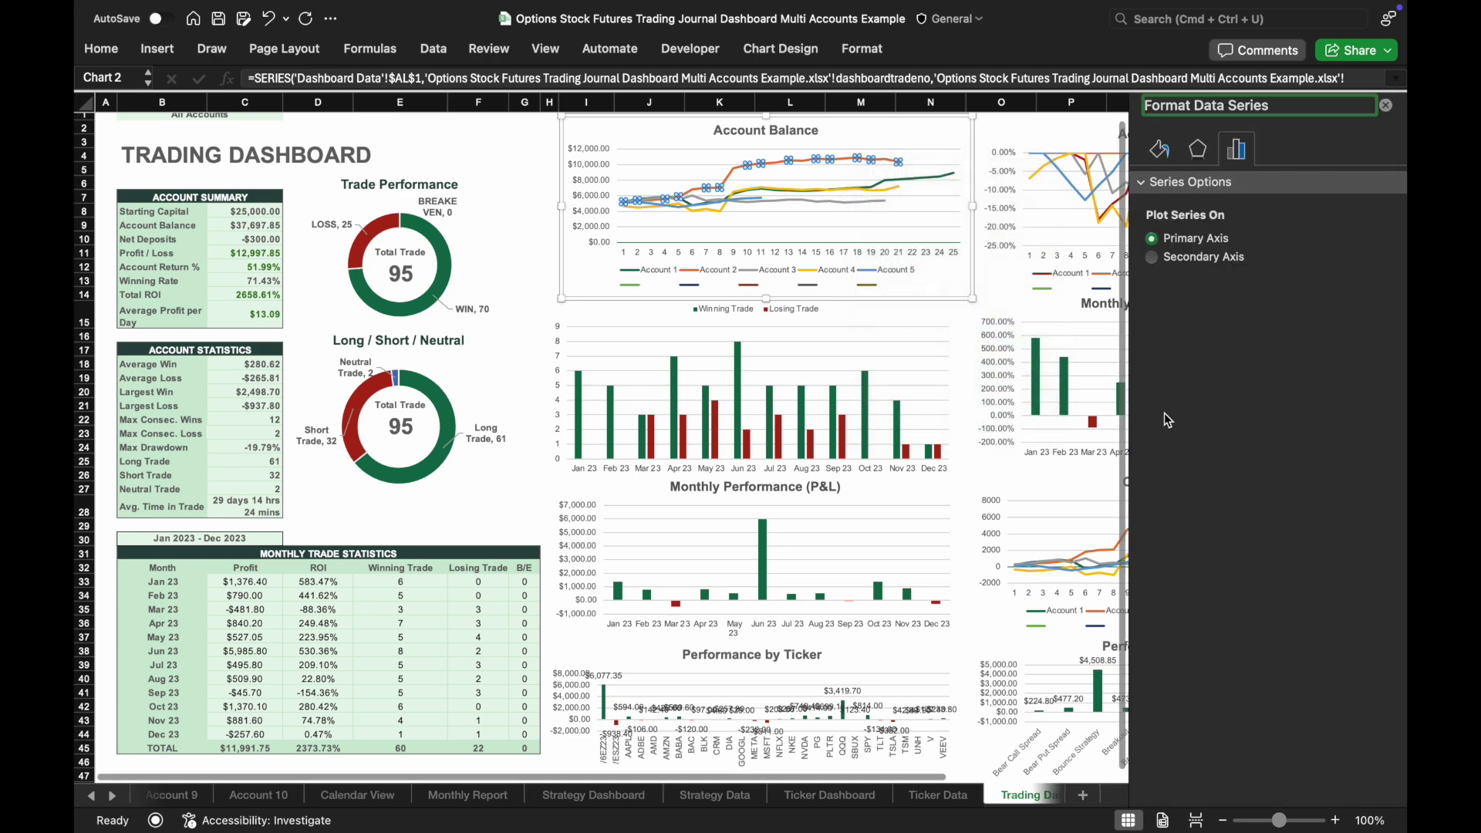
left_click(1161, 152)
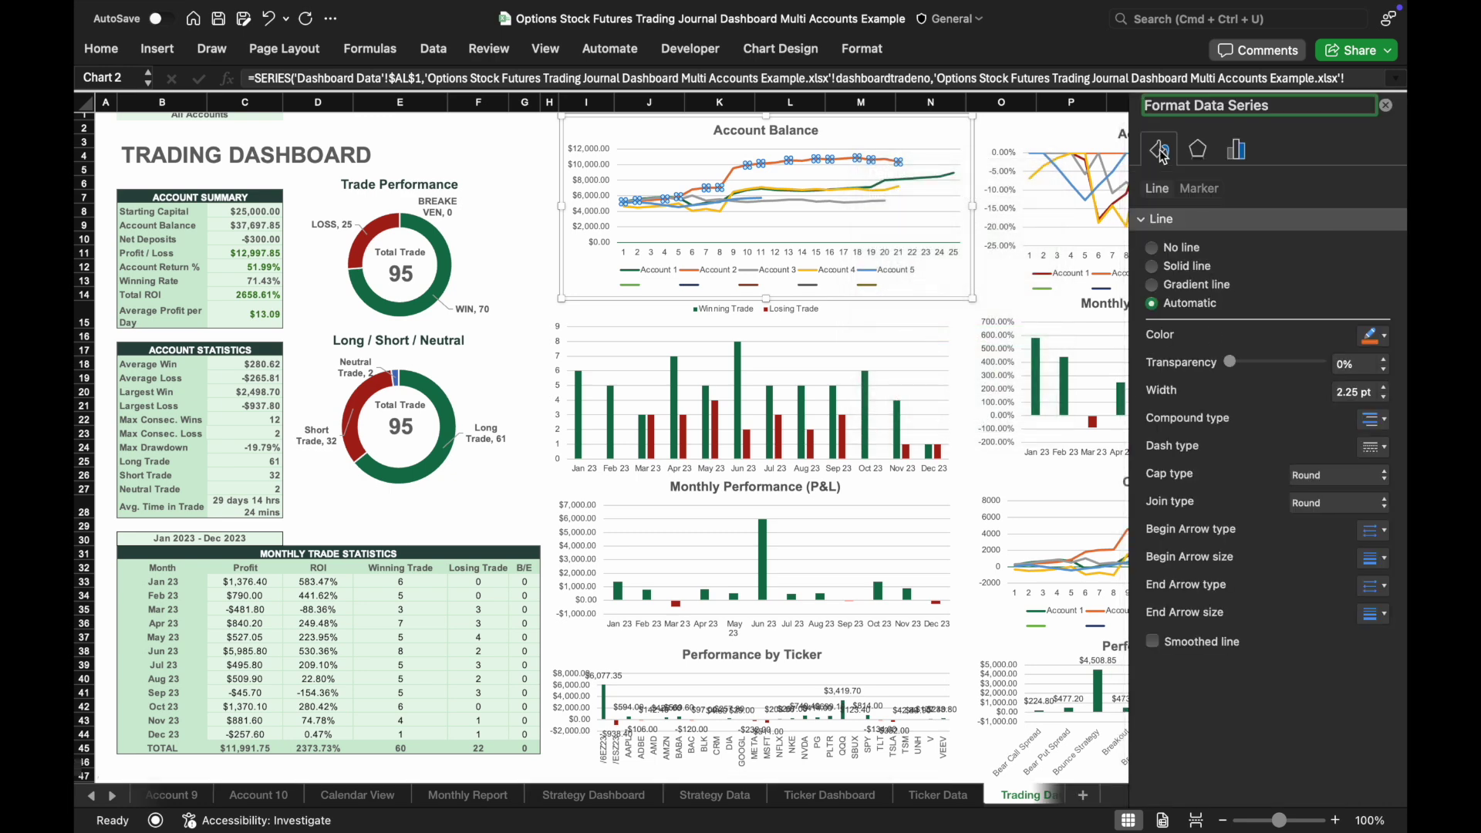
left_click(1370, 338)
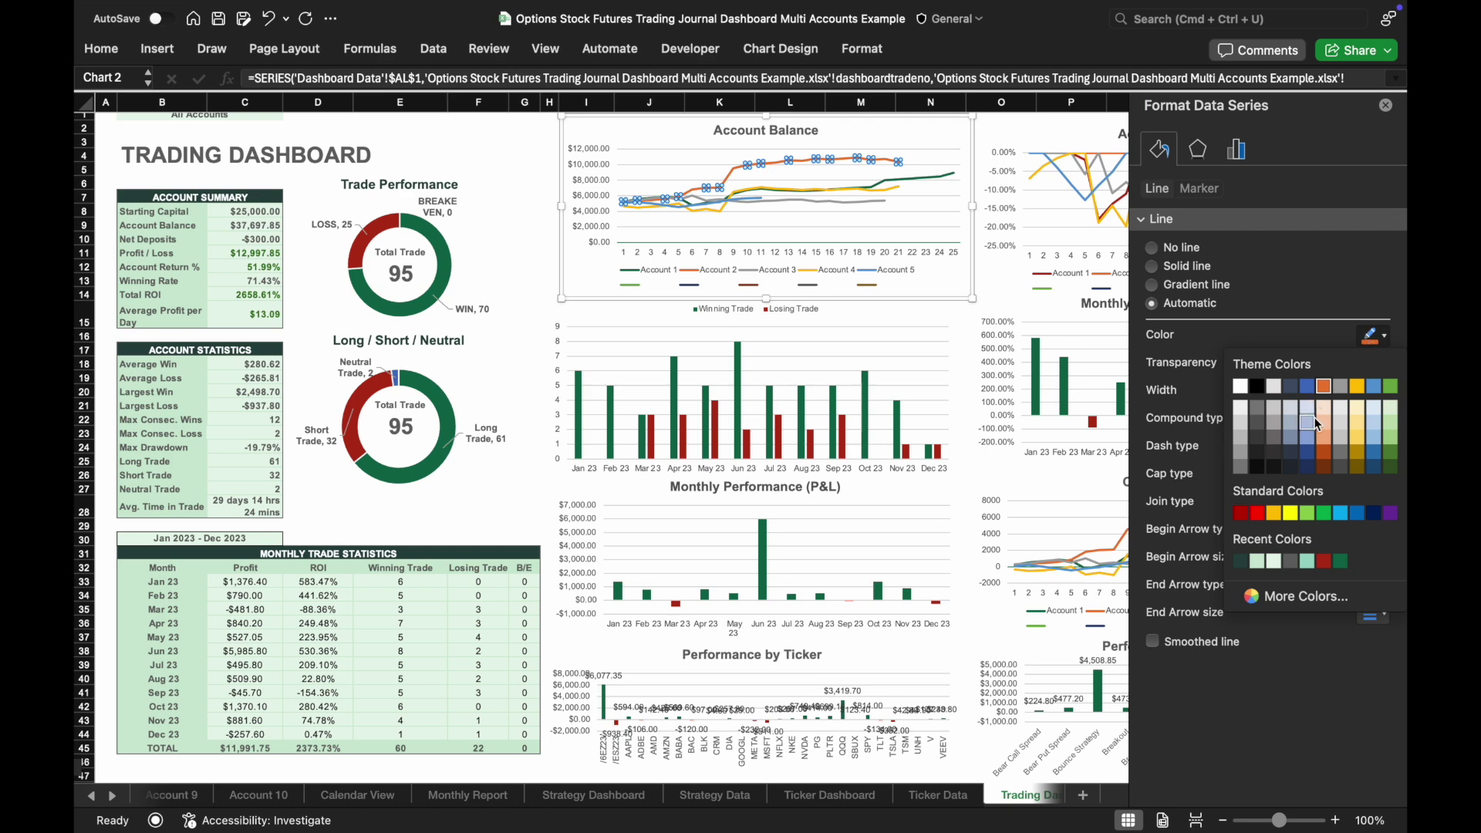
left_click(1313, 392)
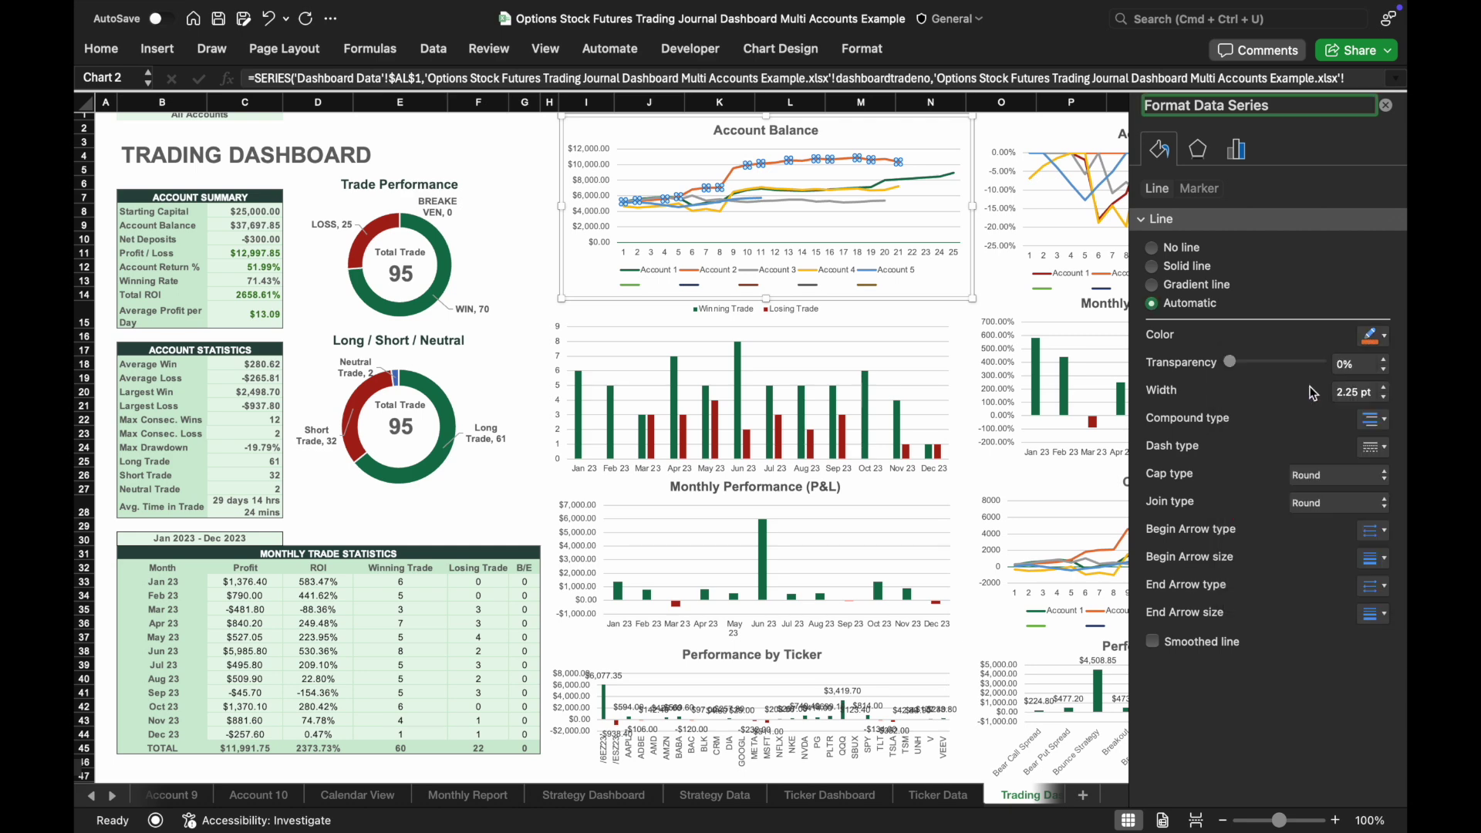